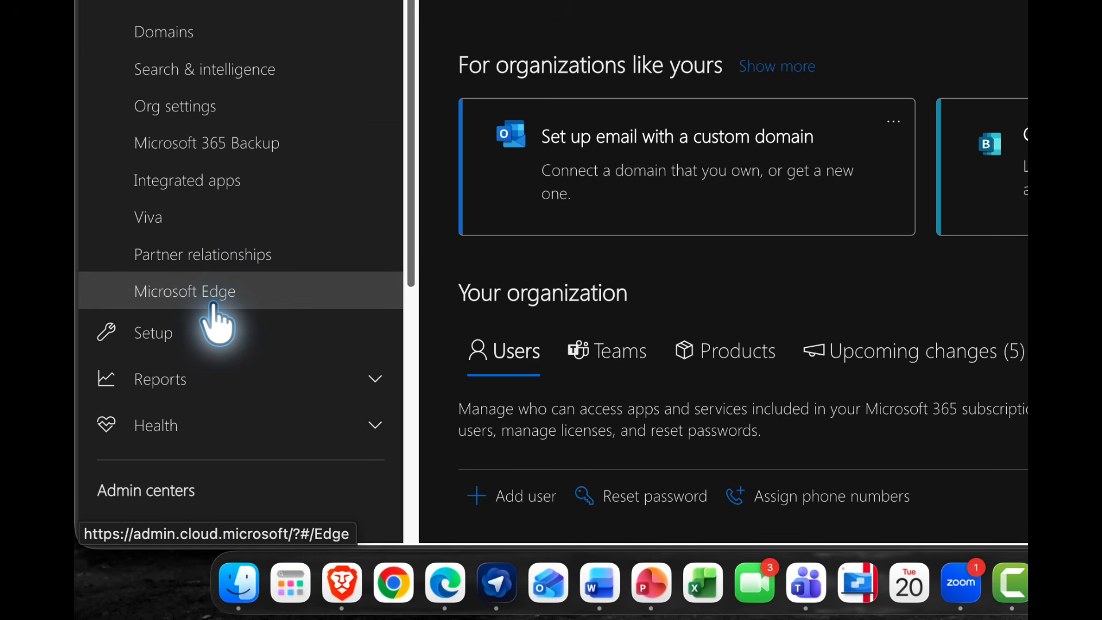
Open the Baseline security mode settings from the Security & privacy section of the organization settings.
{"action": "left_click", "coordinate": [211, 103]}
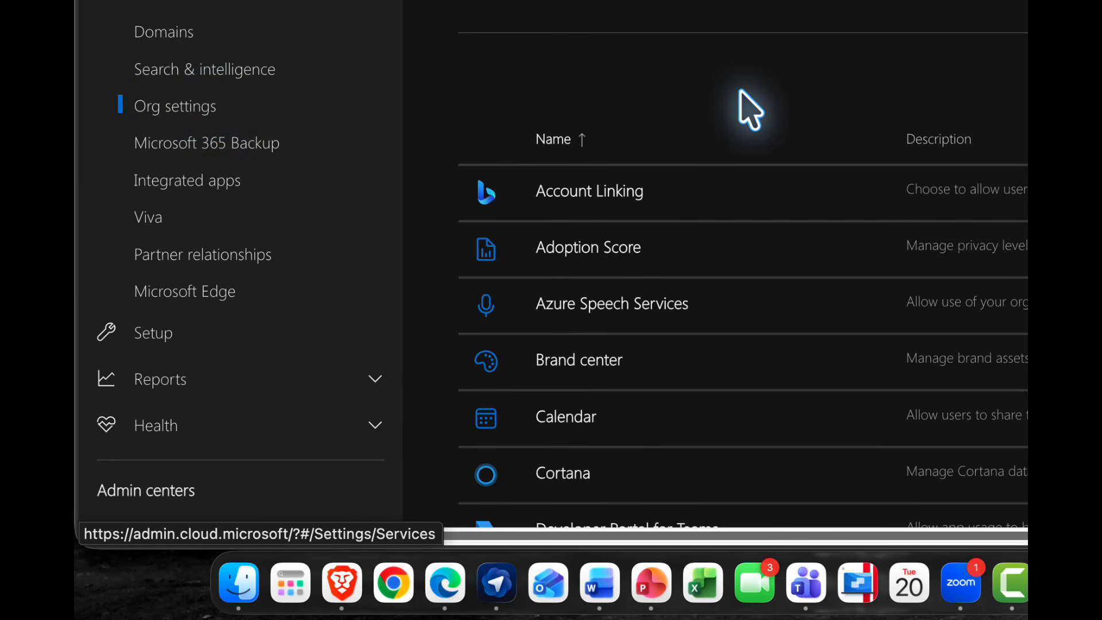
{"action": "left_click", "coordinate": [492, 300]}
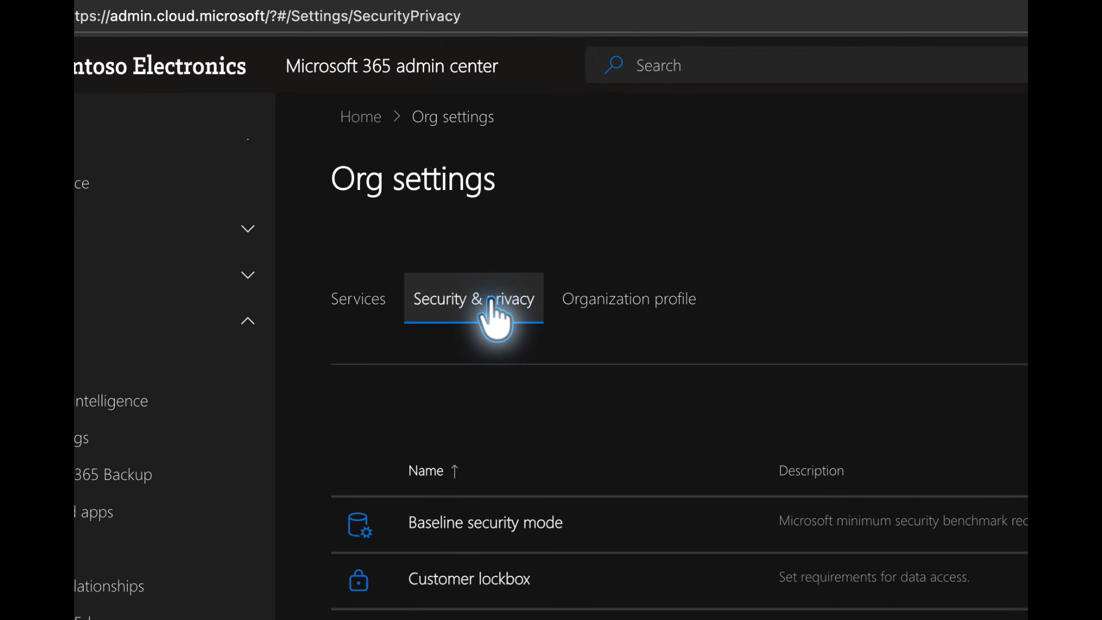
{"action": "left_click", "coordinate": [469, 526]}
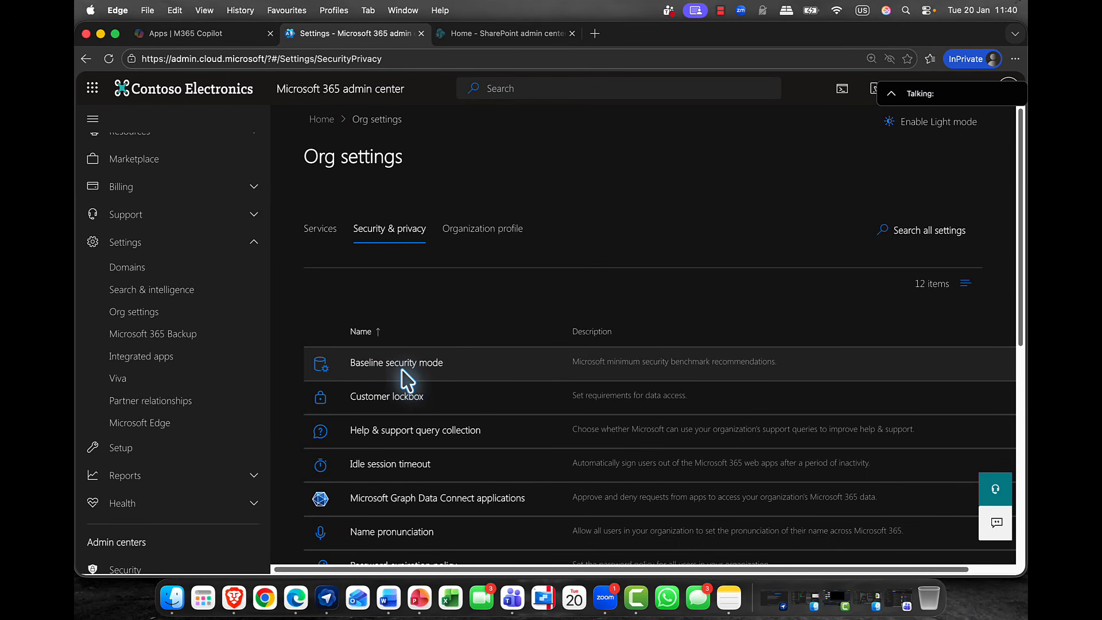
{"action": "left_click", "coordinate": [403, 371]}
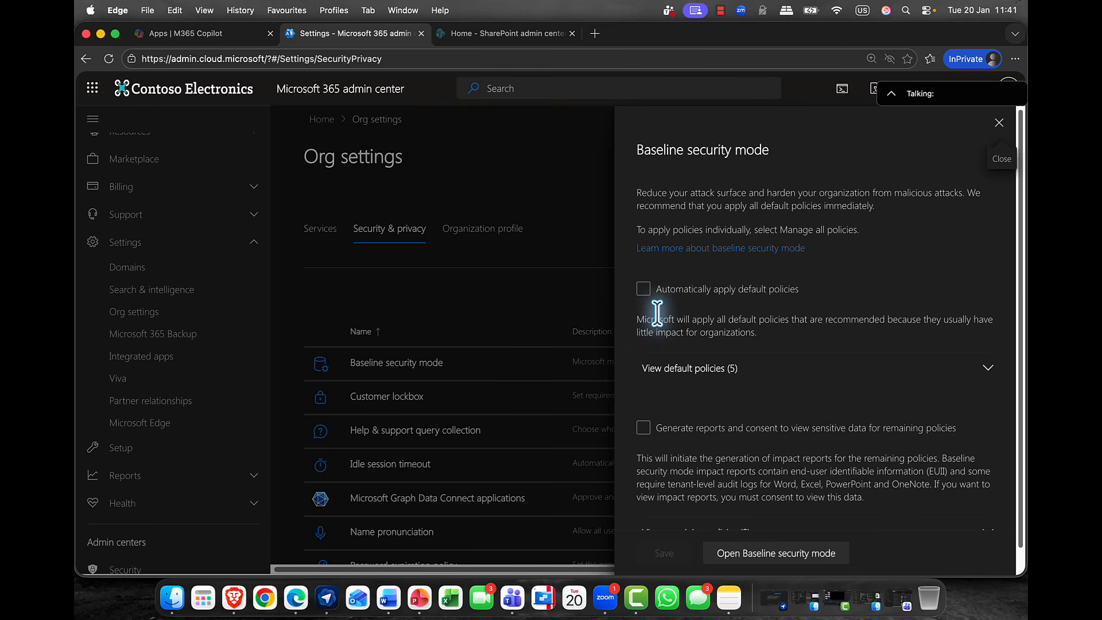
Enable Automatically apply default policies and expand the default policies list to review its settings.
{"action": "left_click", "coordinate": [643, 288]}
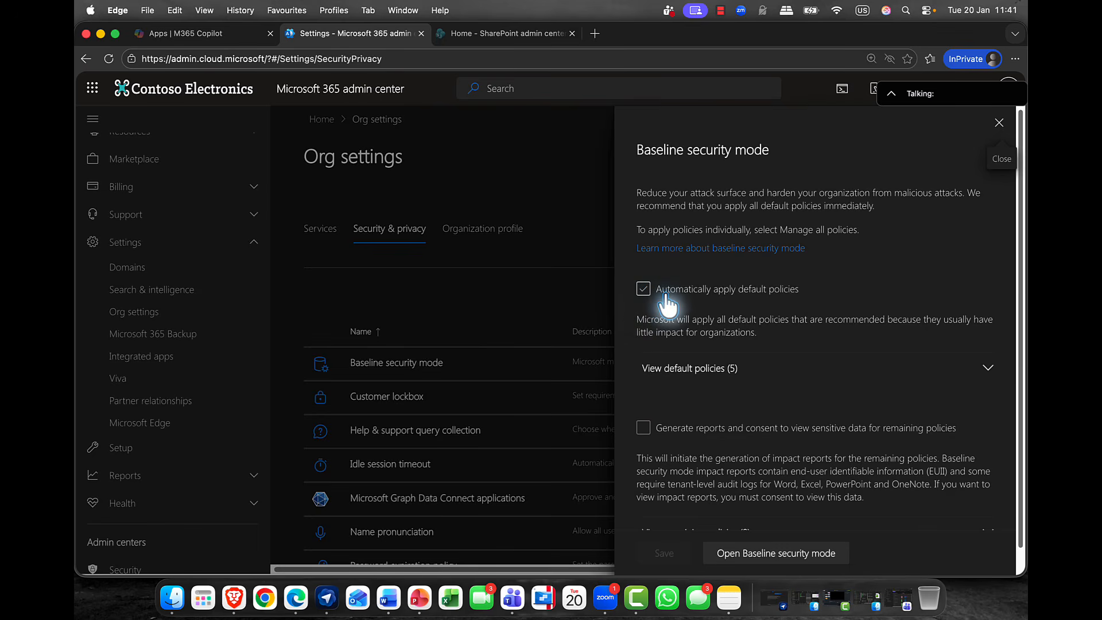
{"action": "left_click", "coordinate": [752, 301]}
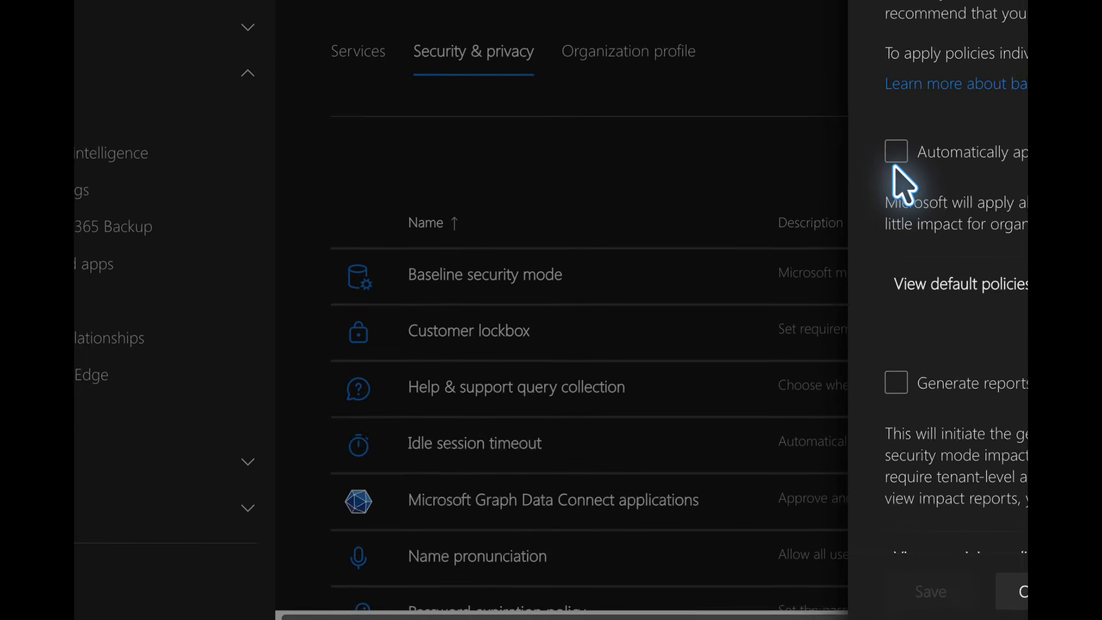
{"action": "left_click", "coordinate": [898, 158]}
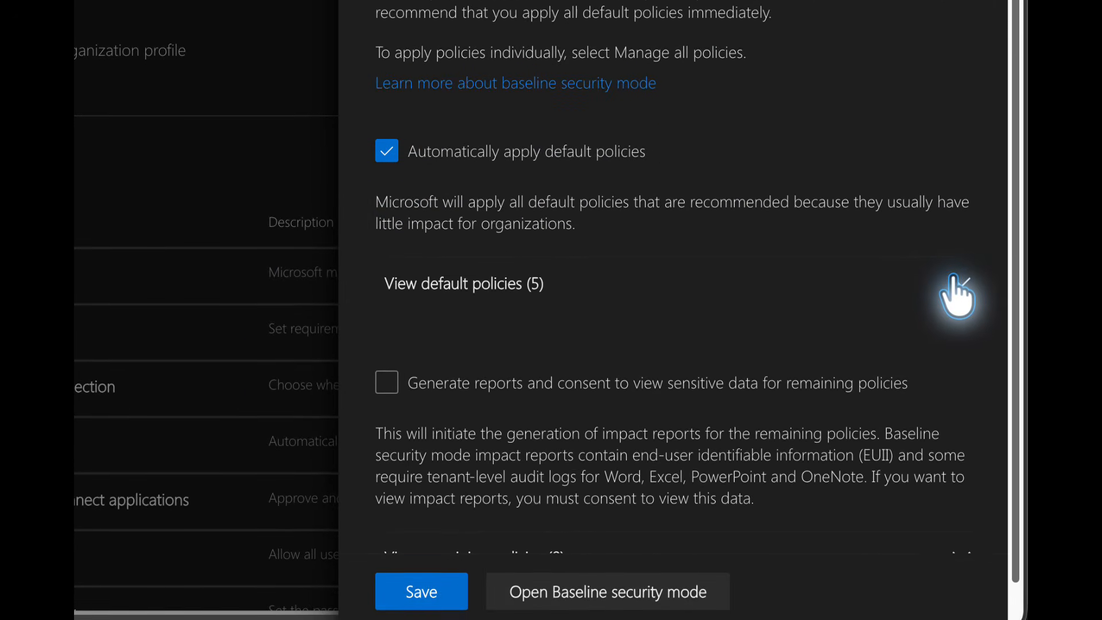
{"action": "left_click", "coordinate": [955, 277]}
{"action": "scroll", "coordinate": [898, 279], "scroll_direction": "down", "scroll_amount": 5}
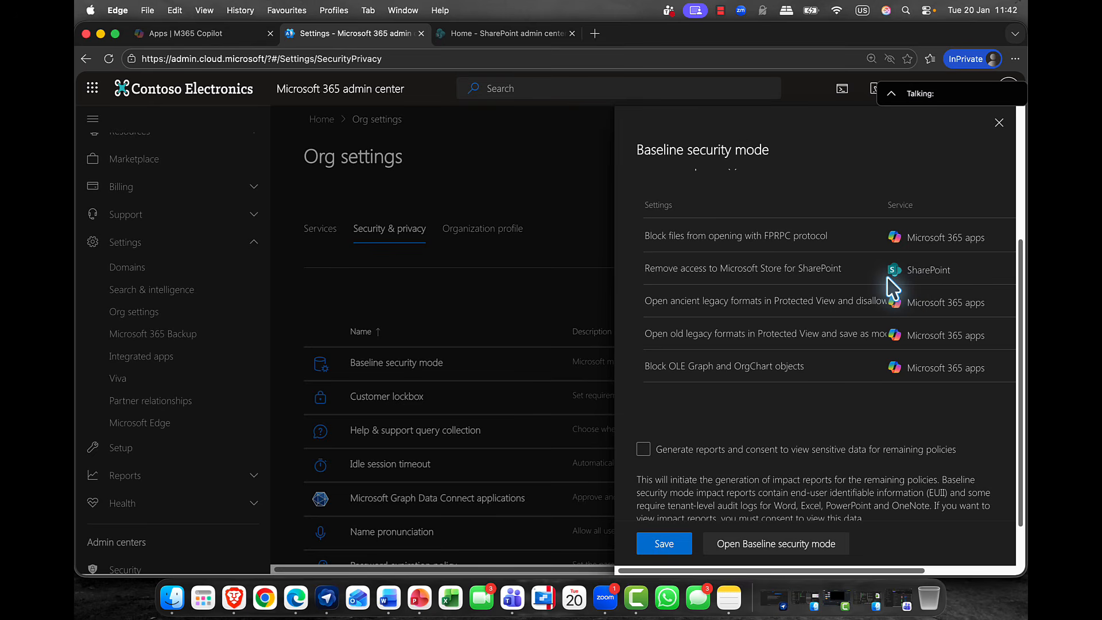
{"action": "scroll", "coordinate": [887, 290], "scroll_direction": "down", "scroll_amount": 2}
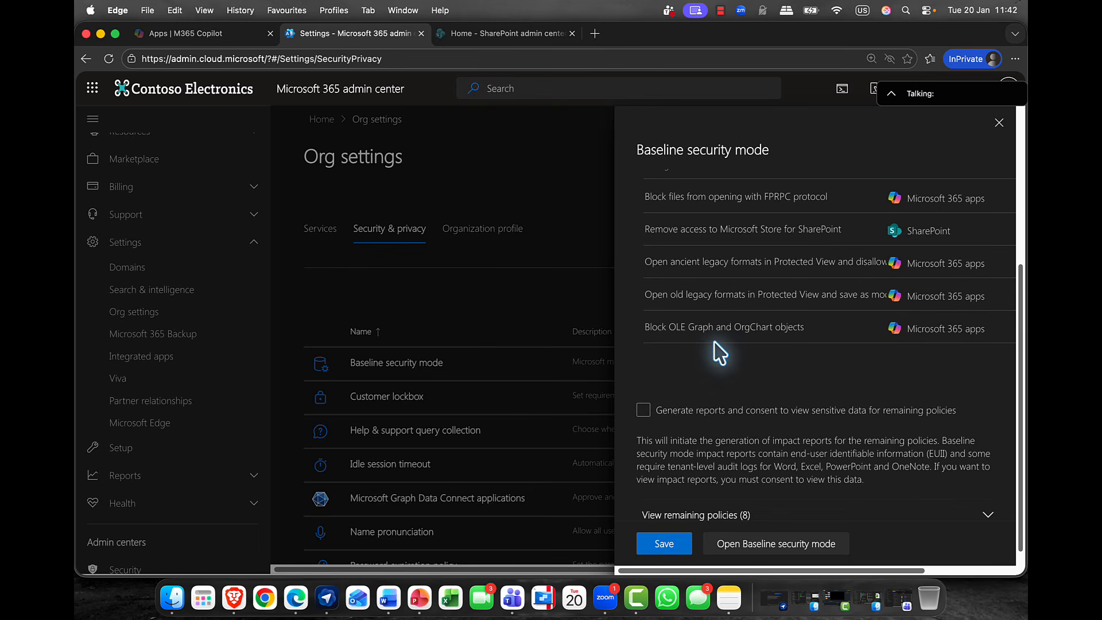
{"action": "scroll", "coordinate": [714, 331], "scroll_direction": "down", "scroll_amount": 1}
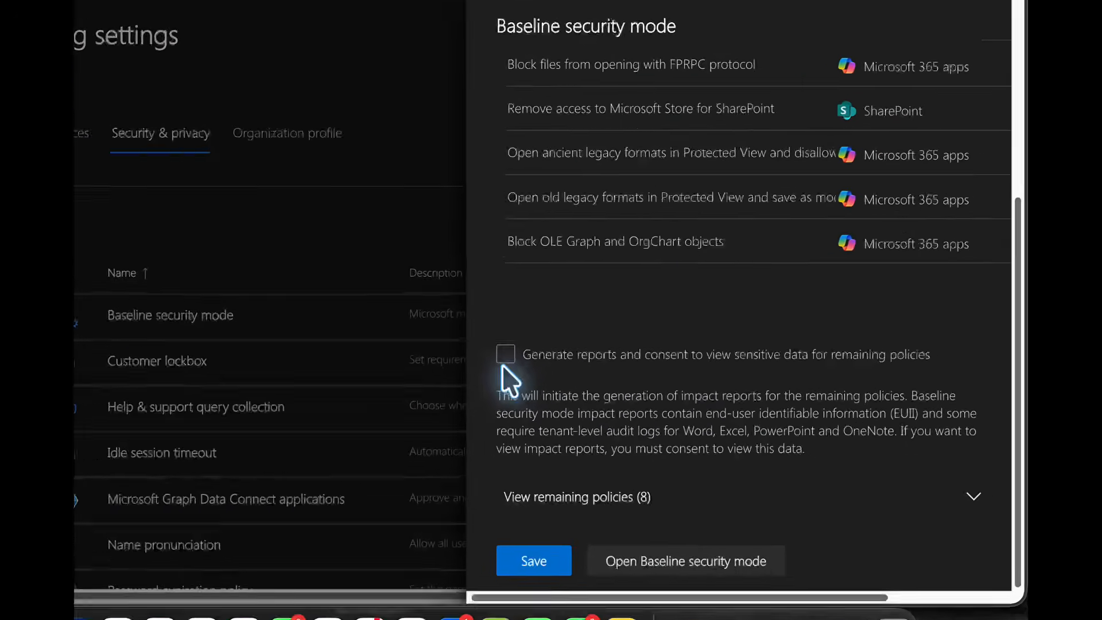
Enable report generation for the remaining policies, including reports with end-user identifiable data and audit logs for Word, Excel, PowerPoint and OneNote.
{"action": "left_click", "coordinate": [643, 391]}
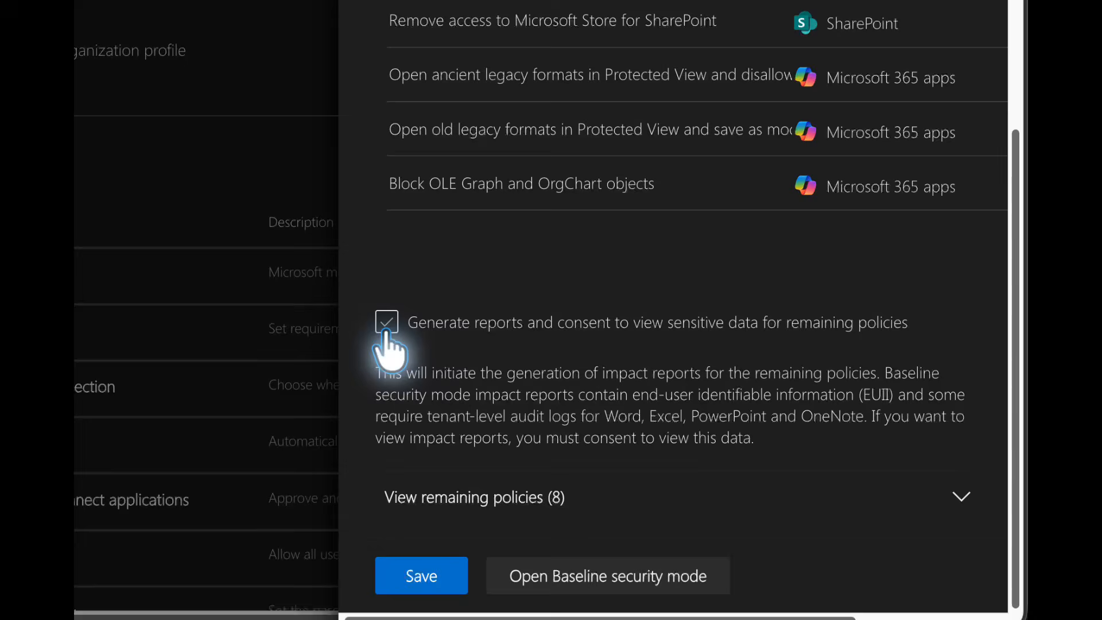
{"action": "scroll", "coordinate": [588, 345], "scroll_direction": "down", "scroll_amount": 4}
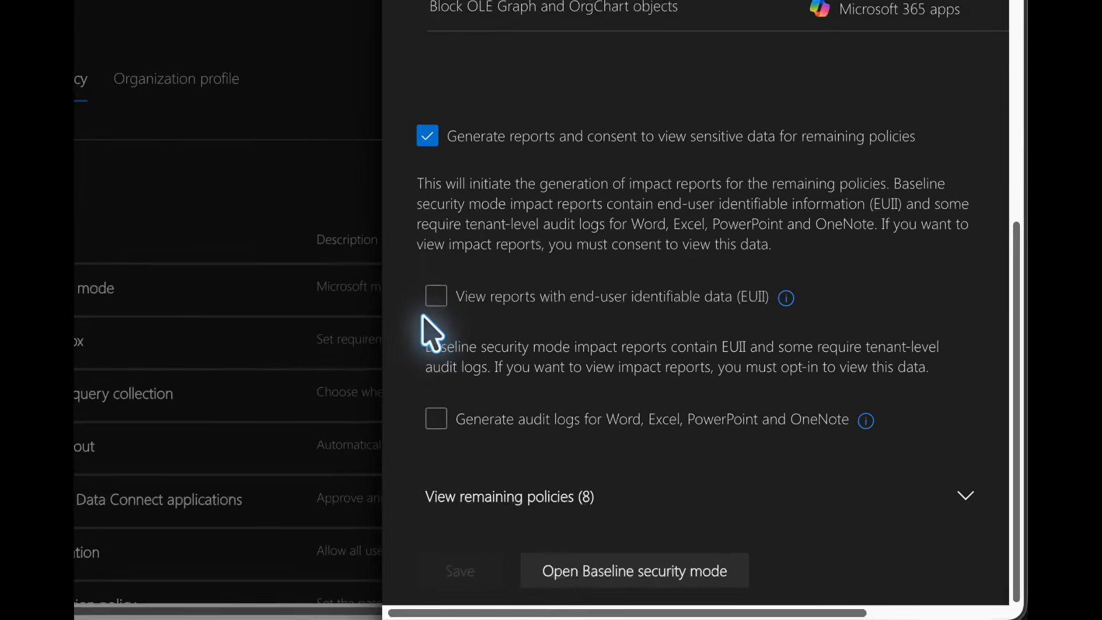
{"action": "left_click", "coordinate": [436, 297]}
{"action": "mouse_move", "coordinate": [784, 304]}
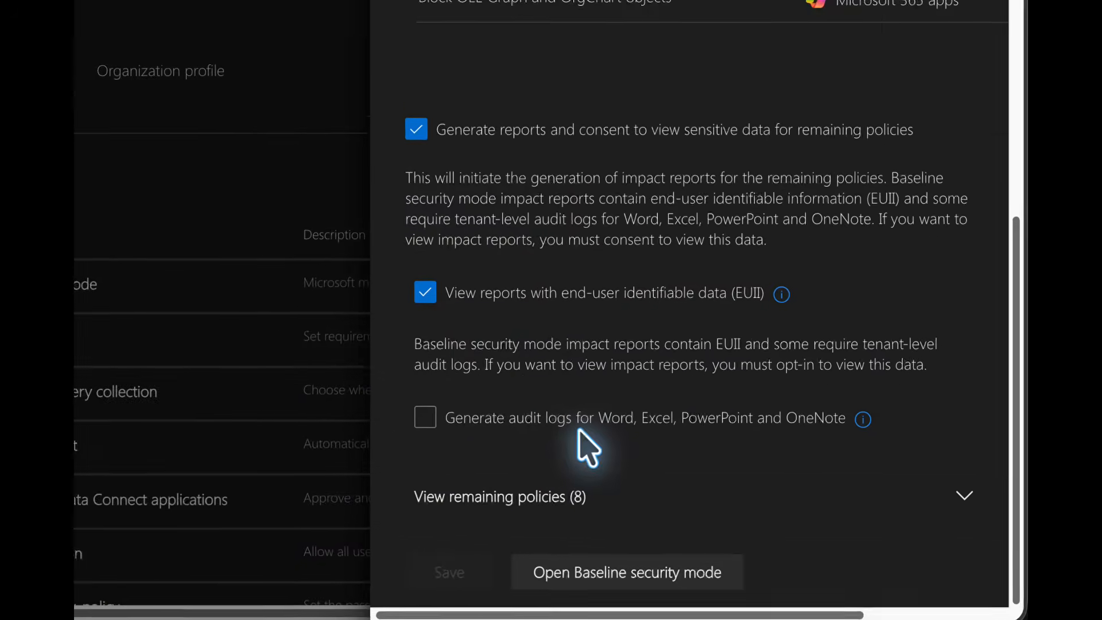
{"action": "left_click", "coordinate": [726, 446]}
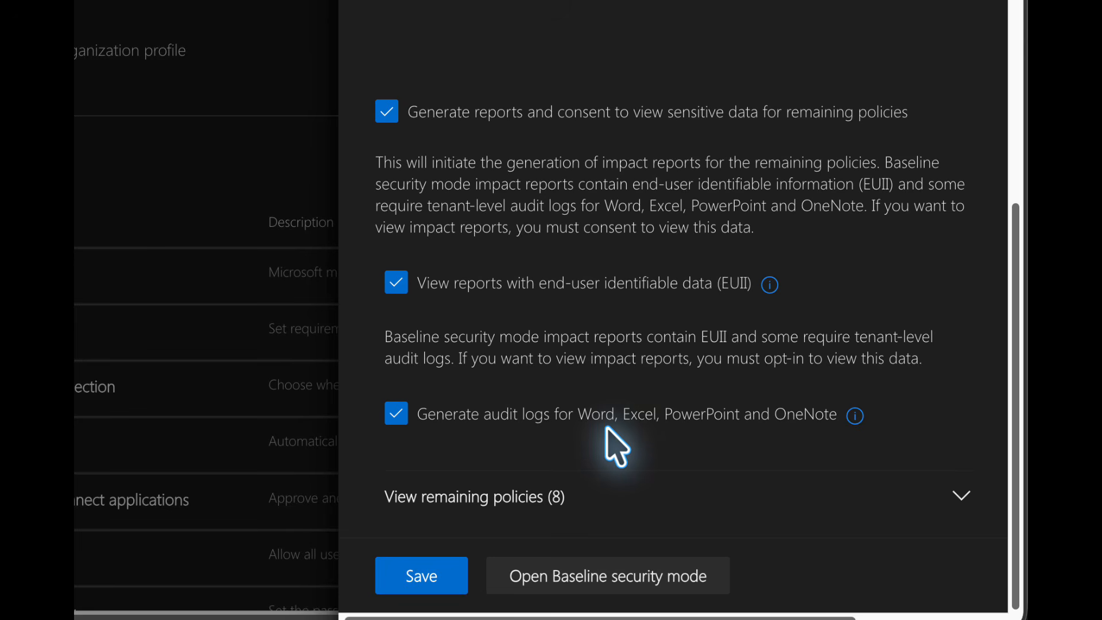
Expand the remaining baseline security policies and review their settings and services.
{"action": "left_click", "coordinate": [491, 500]}
{"action": "scroll", "coordinate": [553, 491], "scroll_direction": "down", "scroll_amount": 9}
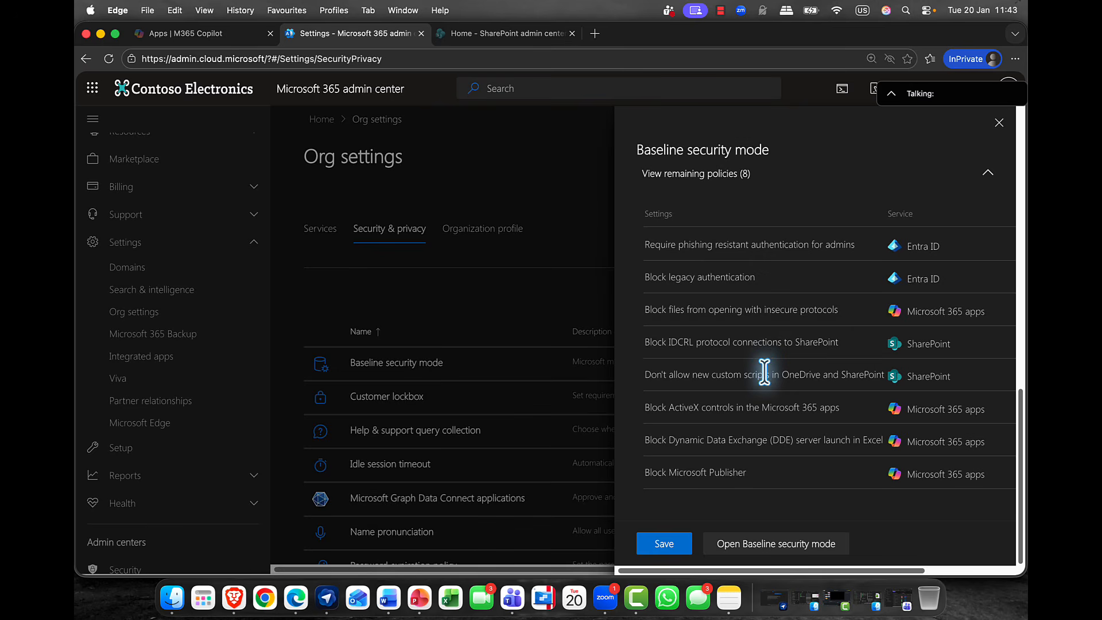
{"action": "scroll", "coordinate": [763, 396], "scroll_direction": "up", "scroll_amount": 5}
{"action": "scroll", "coordinate": [763, 395], "scroll_direction": "down", "scroll_amount": 5}
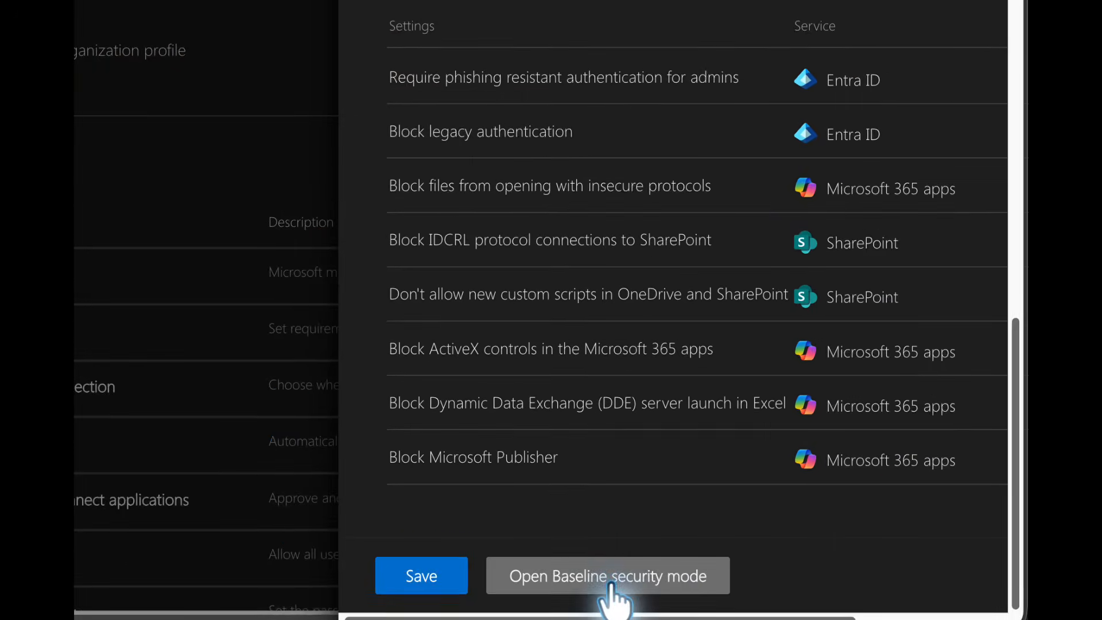
Open the full Baseline security mode page and review the details of Require phishing resistant authentication for admins.
{"action": "left_click", "coordinate": [780, 545]}
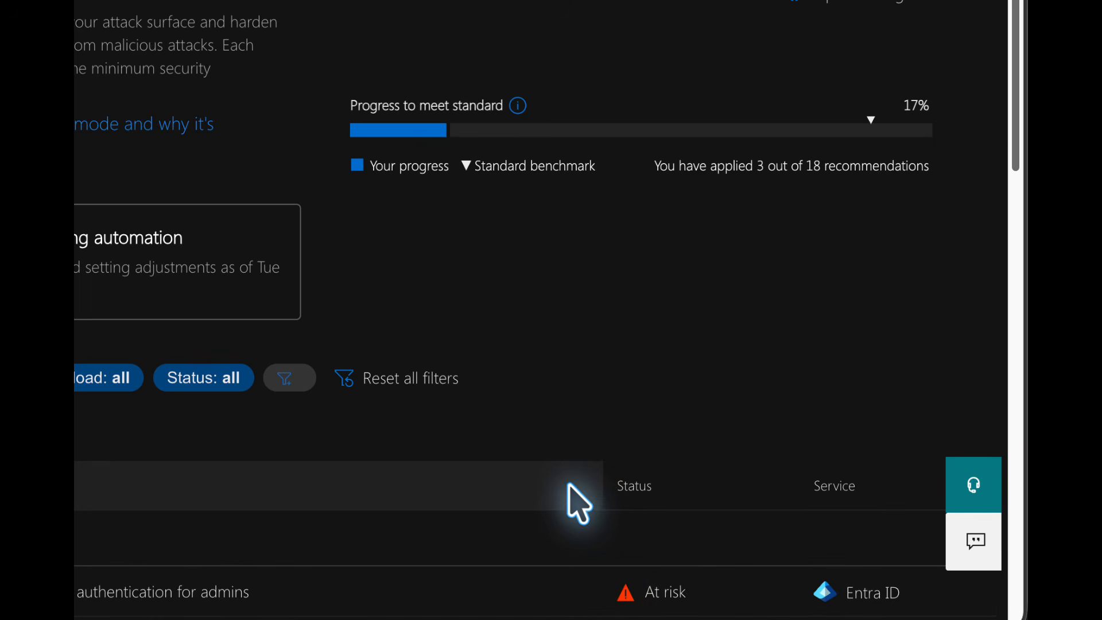
{"action": "scroll", "coordinate": [448, 482], "scroll_direction": "down", "scroll_amount": 5}
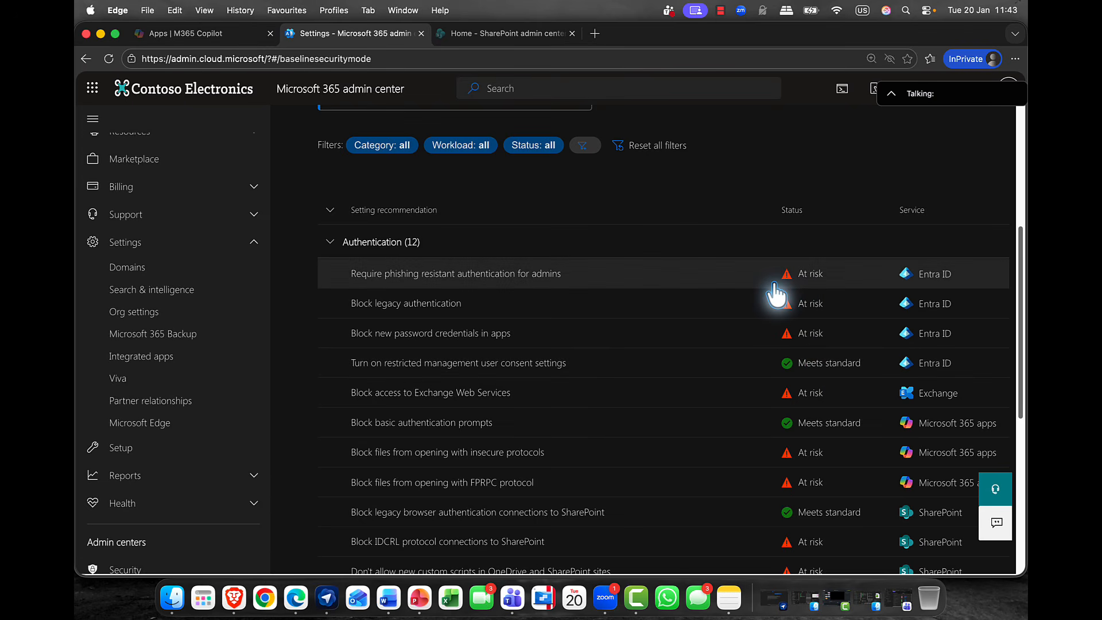
{"action": "left_click", "coordinate": [505, 275]}
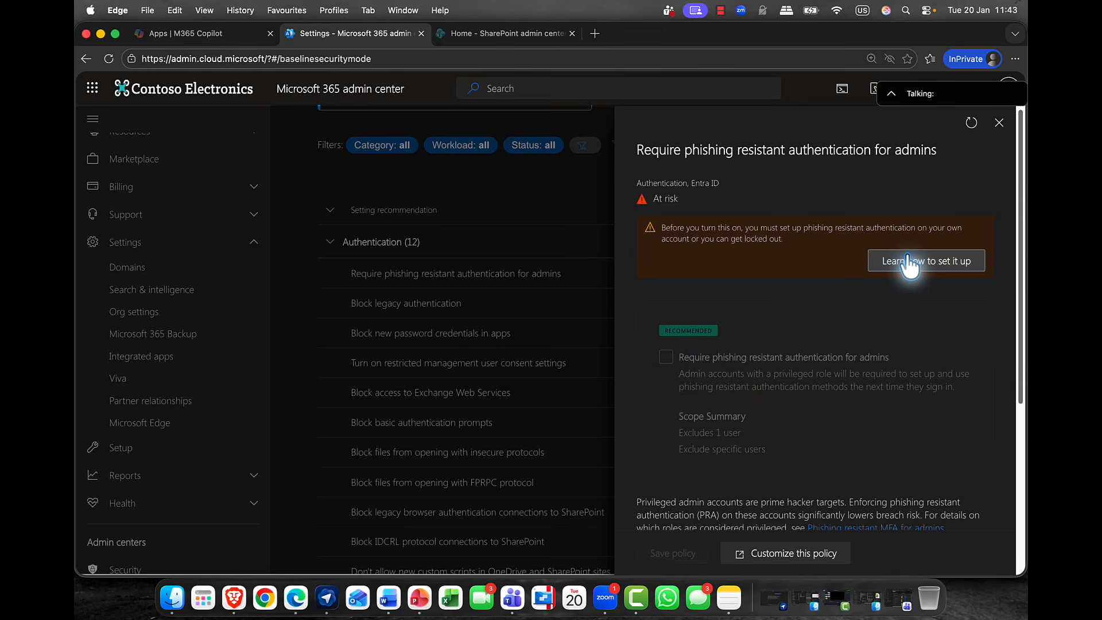
{"action": "scroll", "coordinate": [884, 266], "scroll_direction": "down", "scroll_amount": 3}
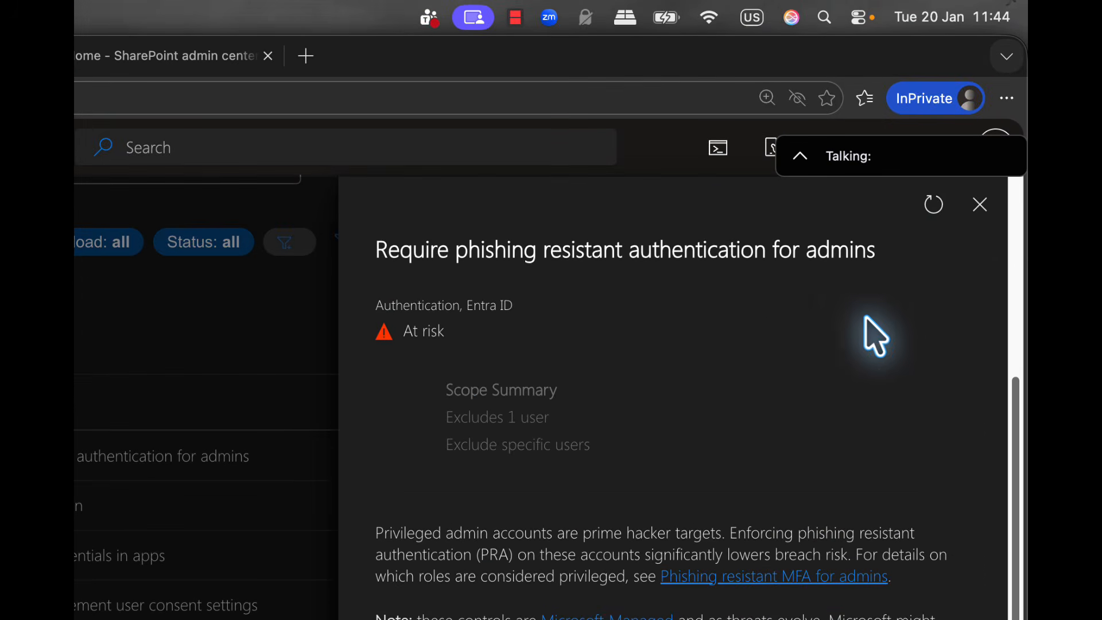
{"action": "left_click", "coordinate": [981, 221]}
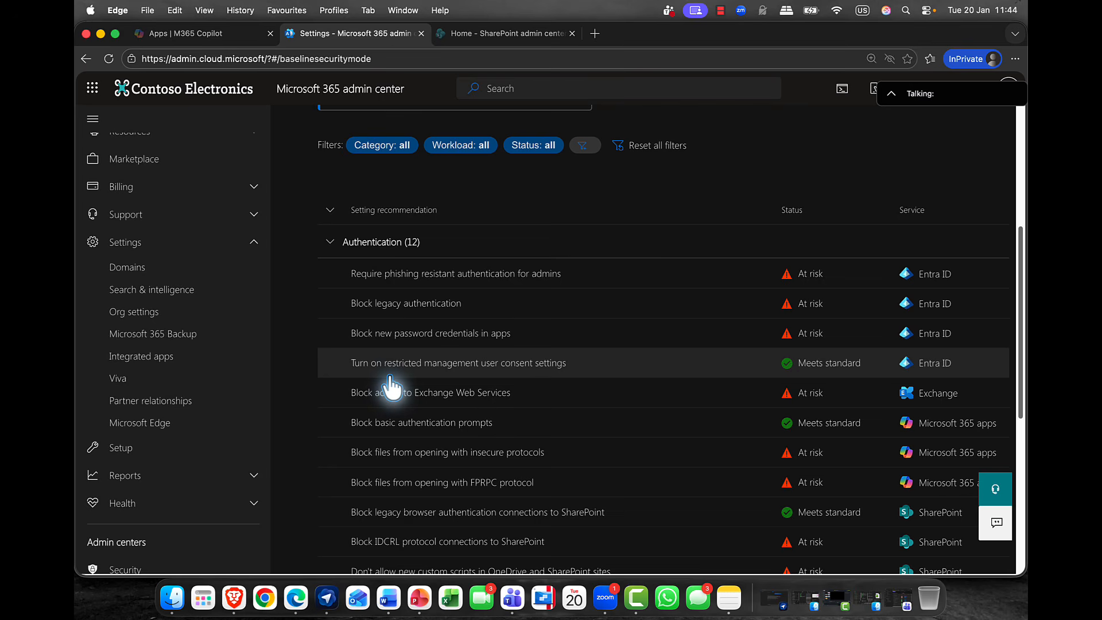
{"action": "scroll", "coordinate": [392, 388], "scroll_direction": "up", "scroll_amount": 5}
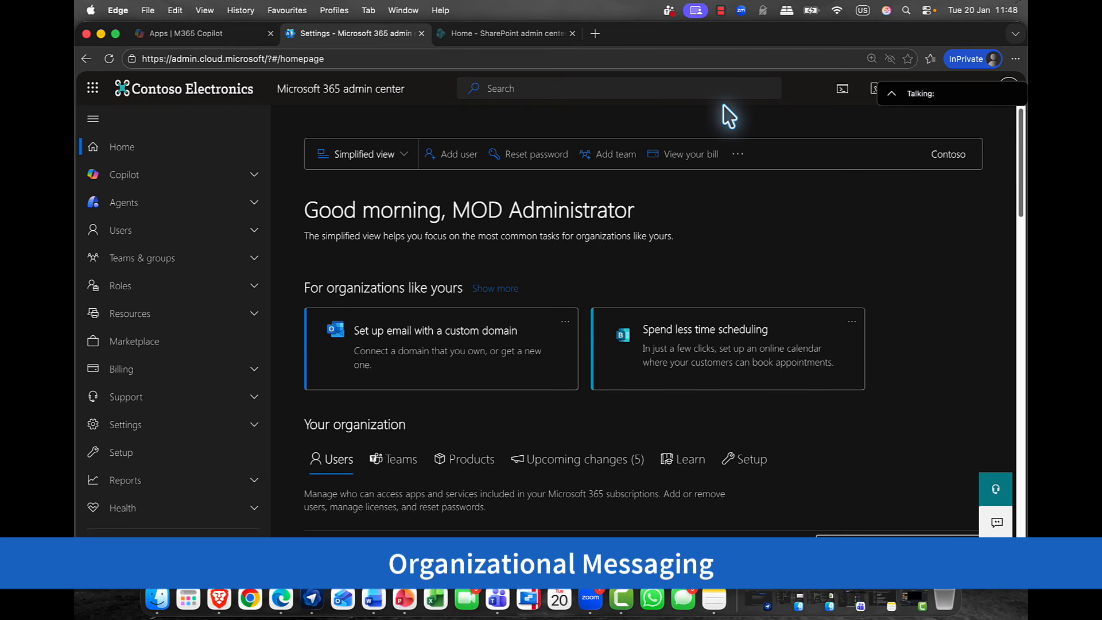
Open the Organizational messages page from the Reports section.
{"action": "left_click", "coordinate": [129, 400]}
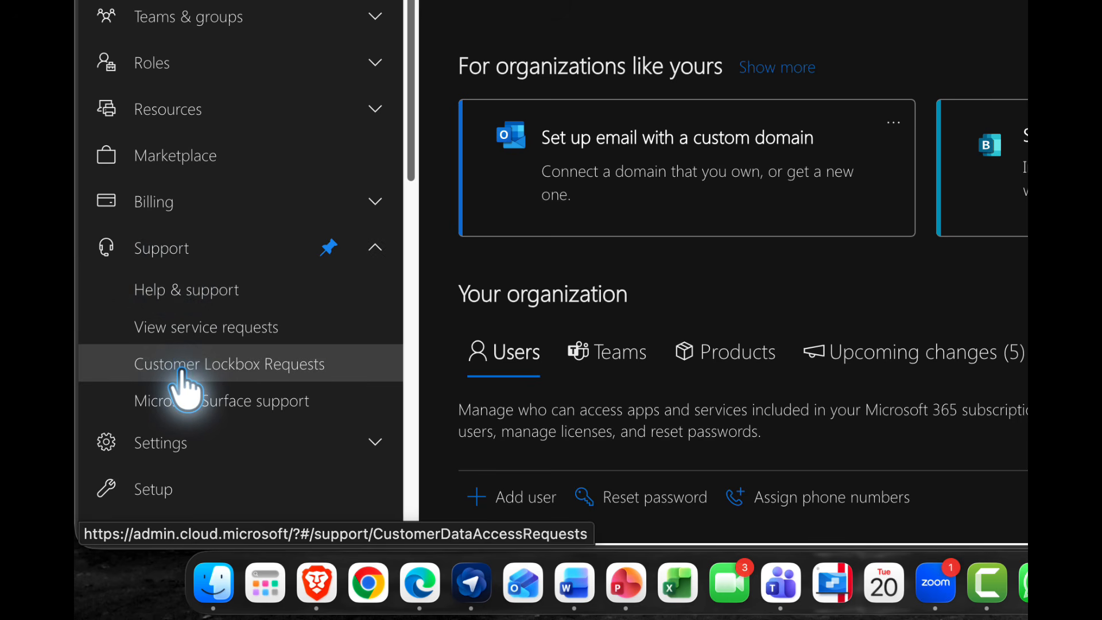
{"action": "left_click", "coordinate": [185, 249]}
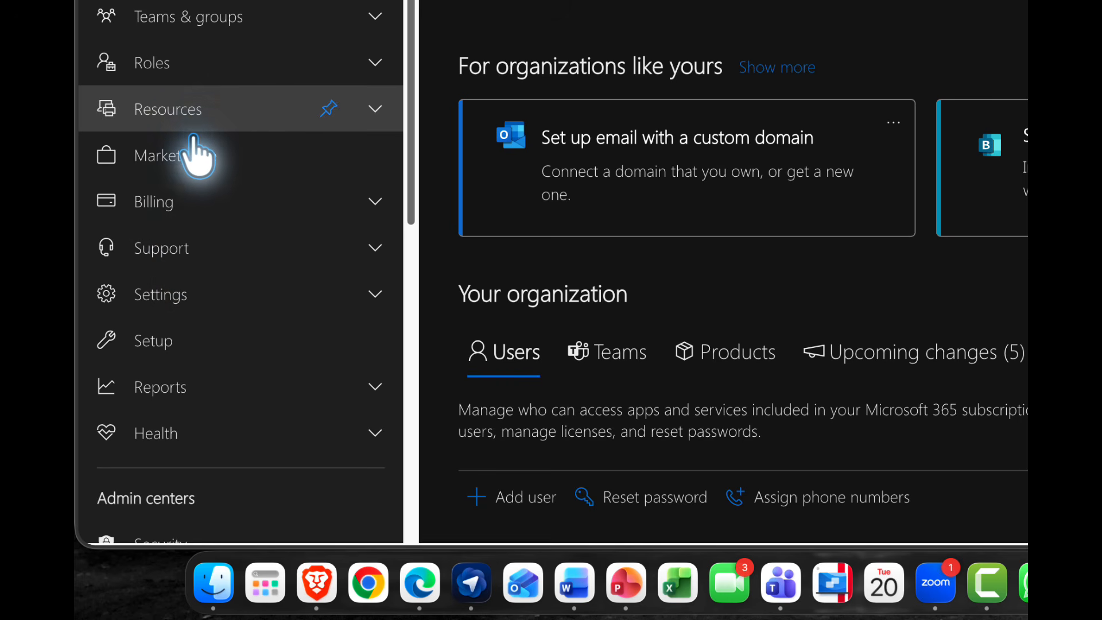
{"action": "left_click", "coordinate": [192, 389]}
{"action": "scroll", "coordinate": [248, 313], "scroll_direction": "down", "scroll_amount": 5}
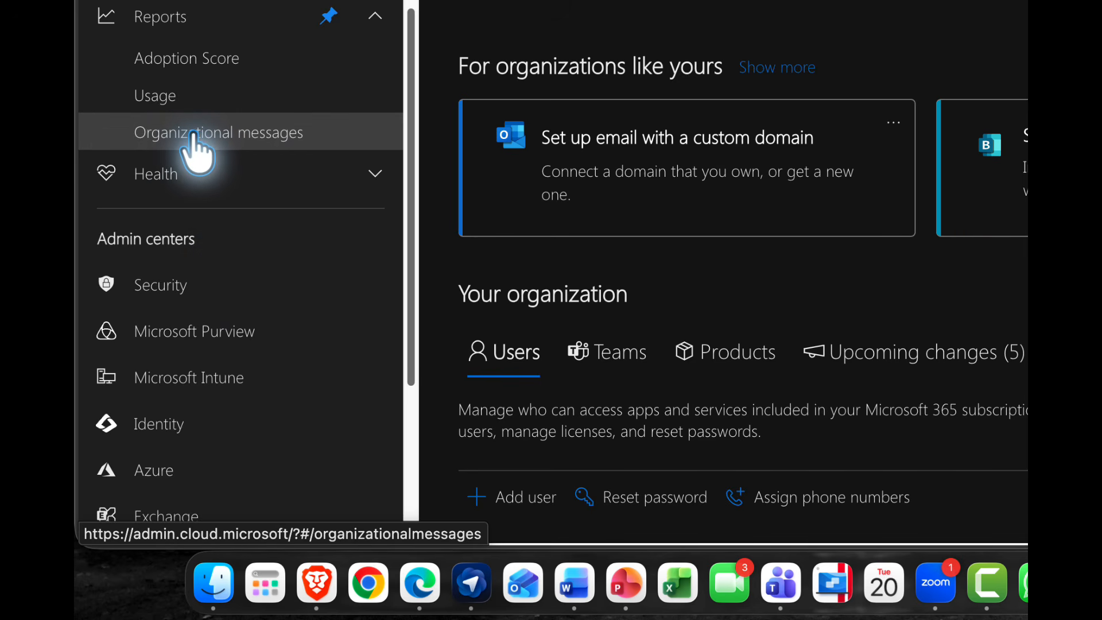
{"action": "left_click", "coordinate": [195, 138]}
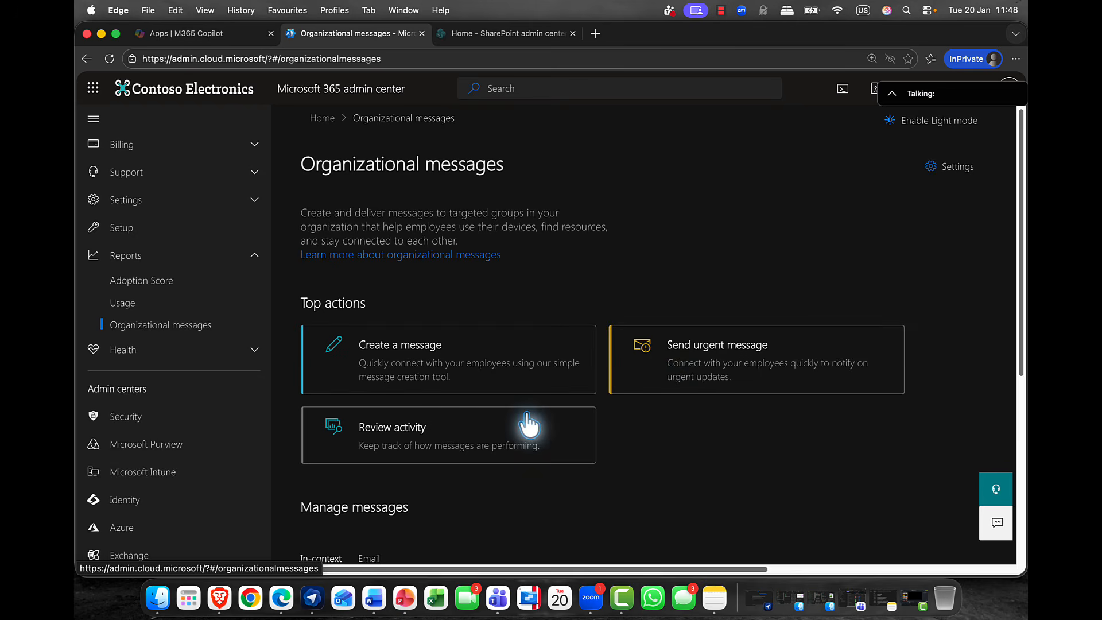
Review the top actions and the in-context and email message lists on the Organizational messages page.
{"action": "scroll", "coordinate": [500, 427], "scroll_direction": "down", "scroll_amount": 2}
{"action": "scroll", "coordinate": [499, 427], "scroll_direction": "down", "scroll_amount": 2}
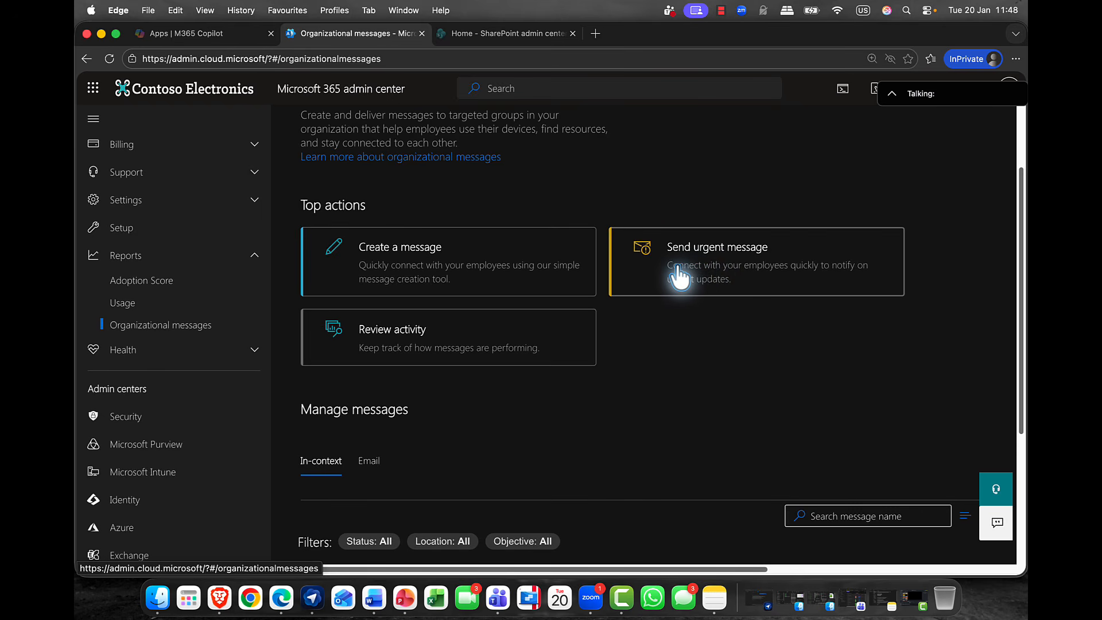
{"action": "scroll", "coordinate": [488, 319], "scroll_direction": "down", "scroll_amount": 3}
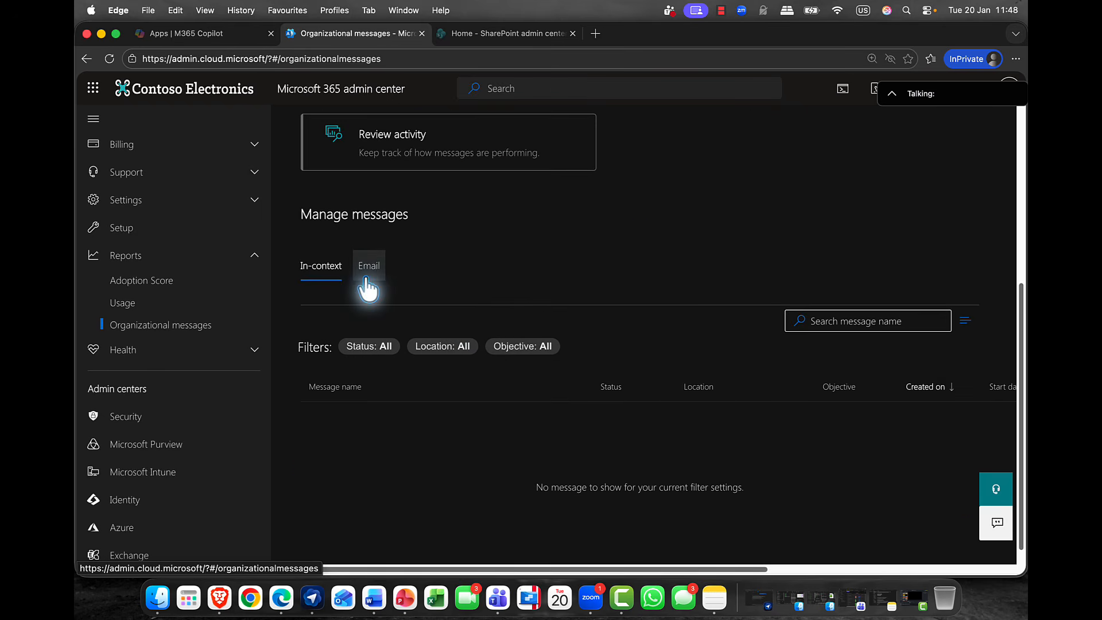
{"action": "left_click", "coordinate": [369, 268]}
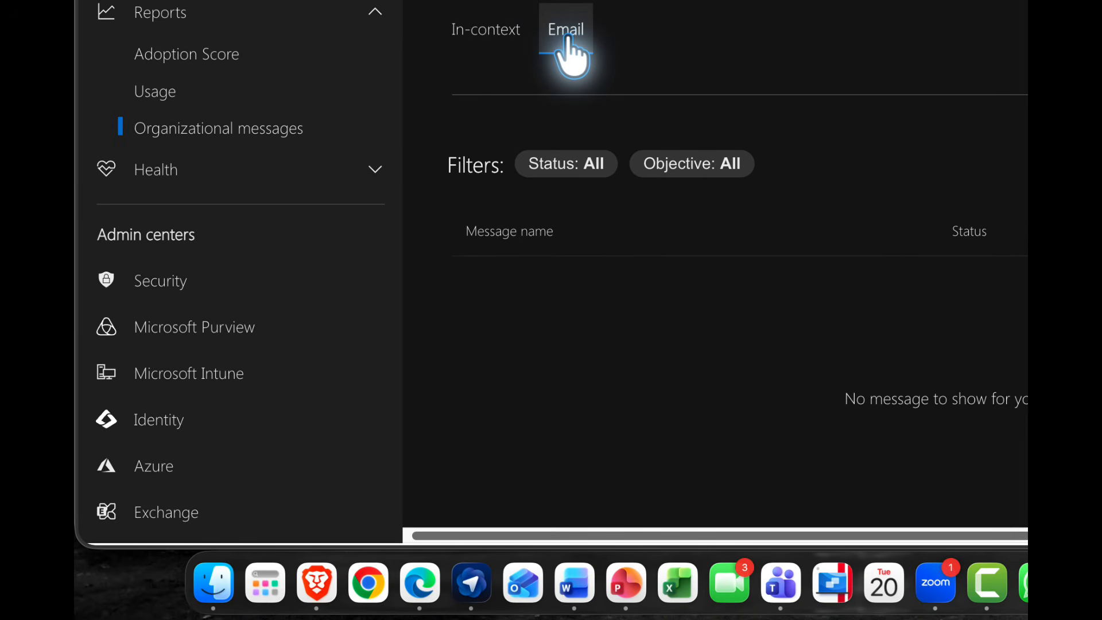
{"action": "left_click", "coordinate": [505, 51]}
{"action": "scroll", "coordinate": [514, 63], "scroll_direction": "up", "scroll_amount": 4}
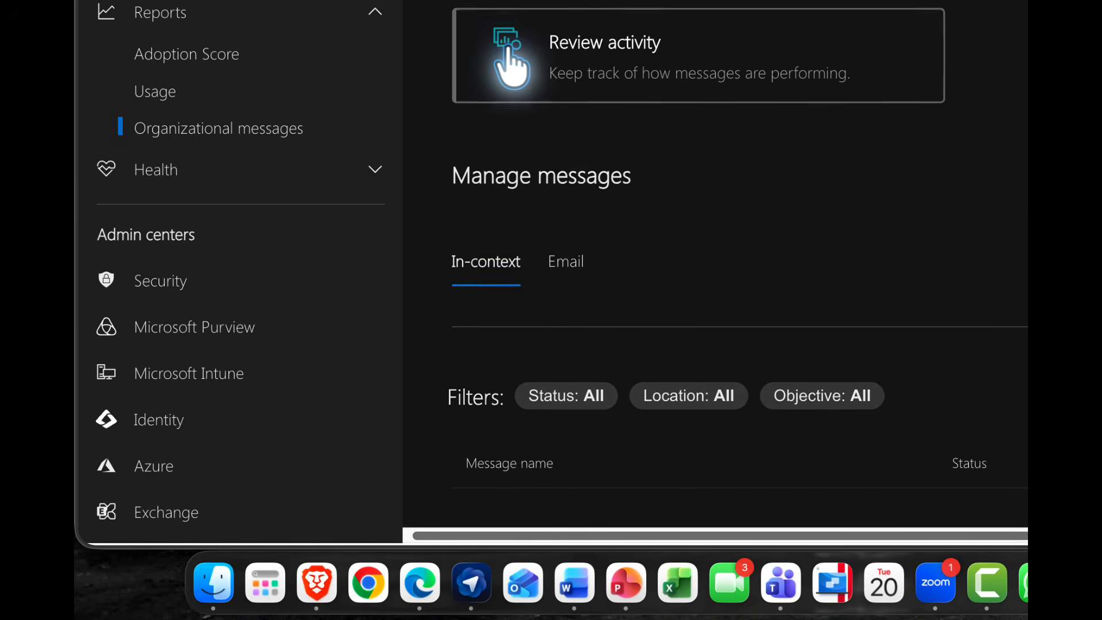
{"action": "scroll", "coordinate": [509, 63], "scroll_direction": "up", "scroll_amount": 2}
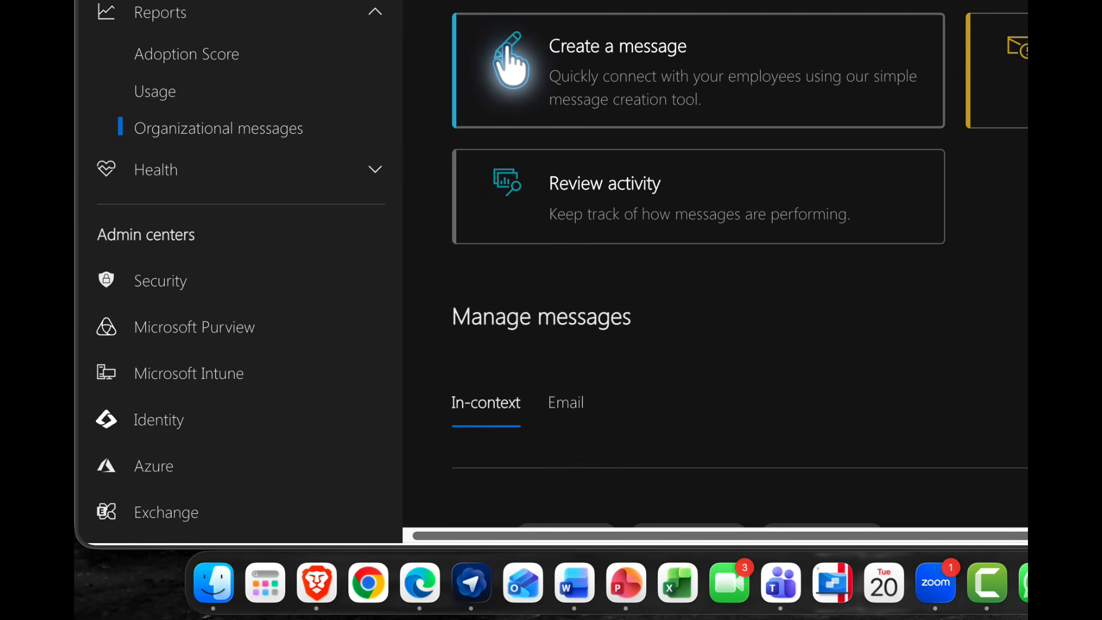
Start a new organizational message, choose Training as its objective, and continue to the location choice.
{"action": "left_click", "coordinate": [540, 63]}
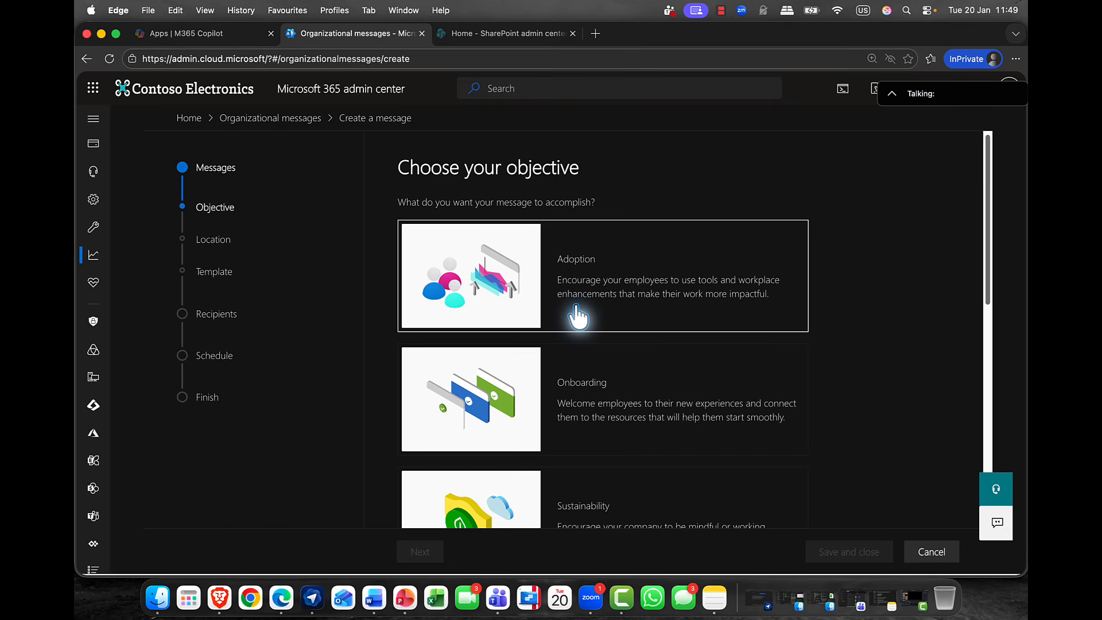
{"action": "scroll", "coordinate": [577, 318], "scroll_direction": "down", "scroll_amount": 3}
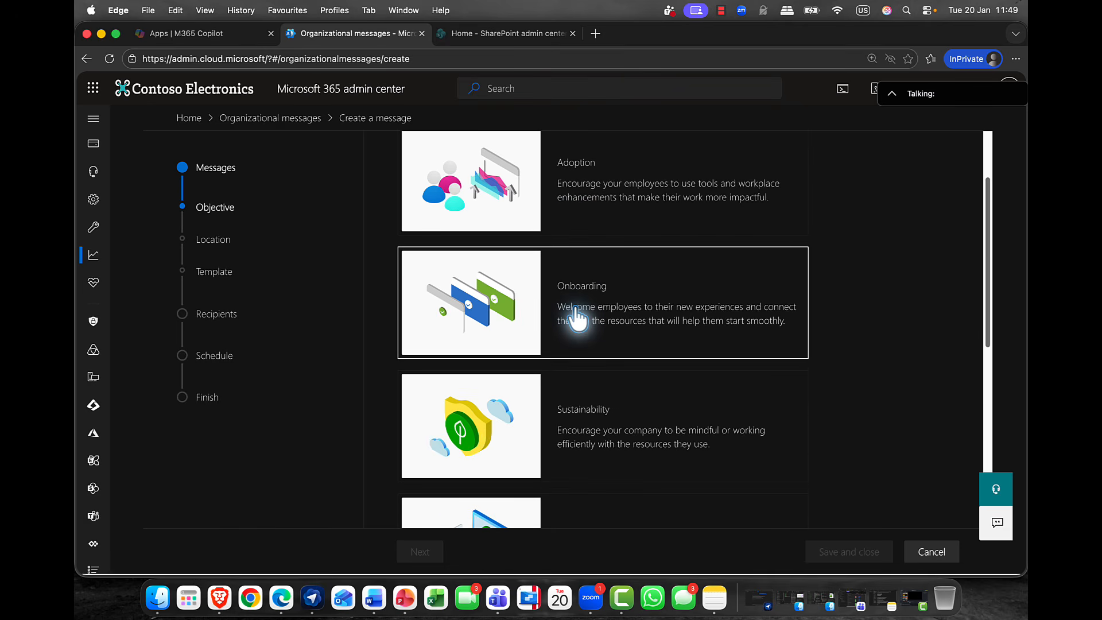
{"action": "scroll", "coordinate": [577, 318], "scroll_direction": "down", "scroll_amount": 4}
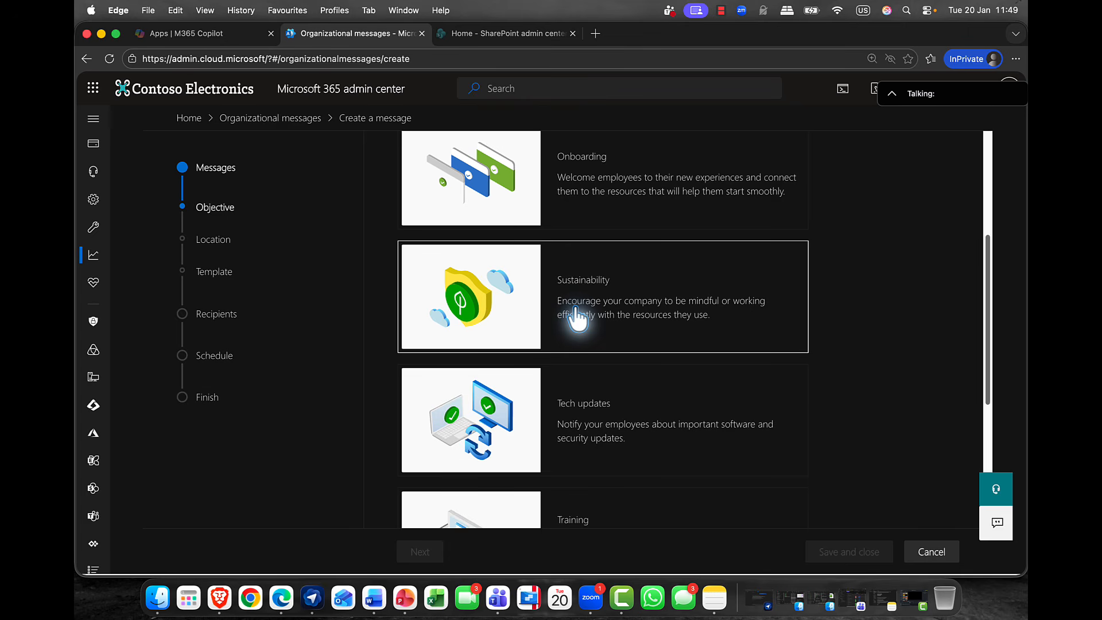
{"action": "scroll", "coordinate": [577, 317], "scroll_direction": "down", "scroll_amount": 5}
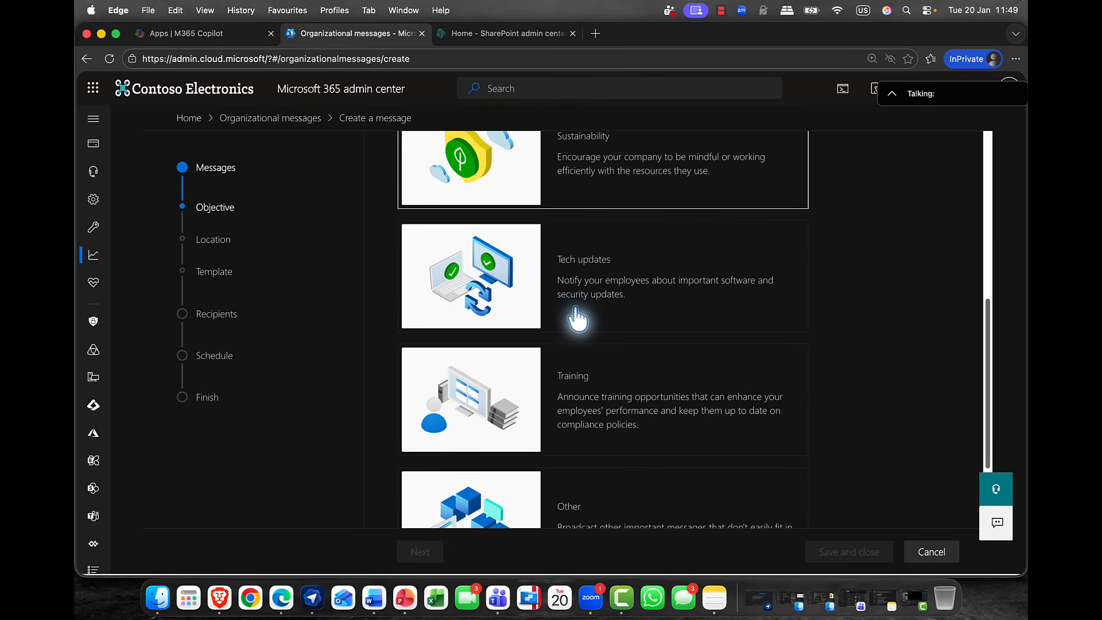
{"action": "scroll", "coordinate": [577, 317], "scroll_direction": "down", "scroll_amount": 3}
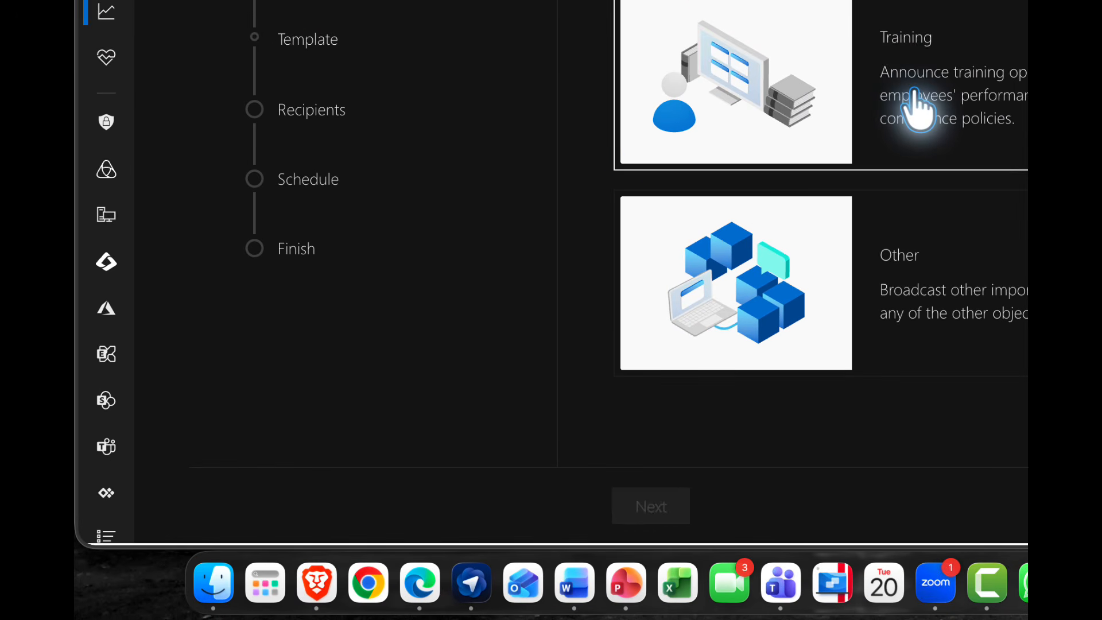
{"action": "left_click", "coordinate": [579, 315]}
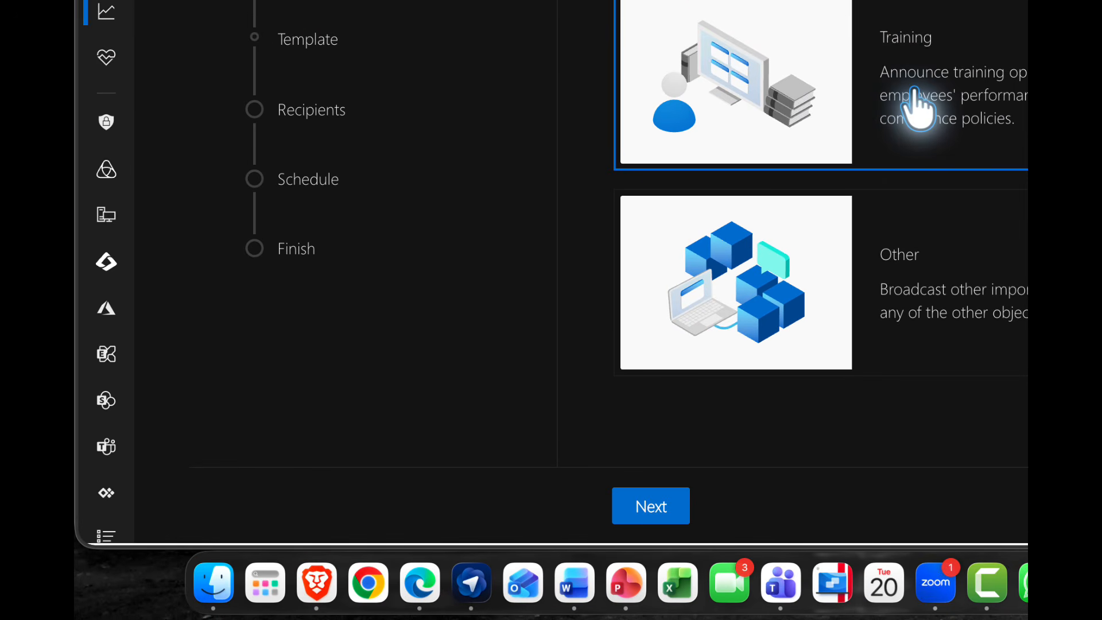
{"action": "left_click", "coordinate": [660, 508]}
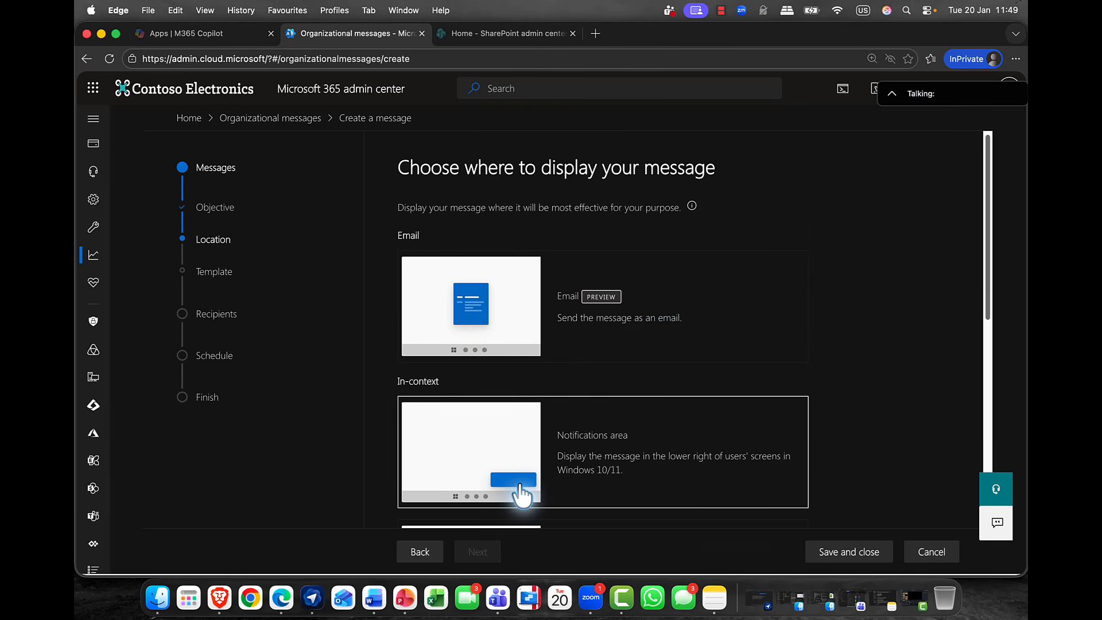
Review the available display locations, choose Notifications area for the message, and continue to the template choice.
{"action": "scroll", "coordinate": [522, 494], "scroll_direction": "down", "scroll_amount": 2}
{"action": "scroll", "coordinate": [509, 442], "scroll_direction": "down", "scroll_amount": 3}
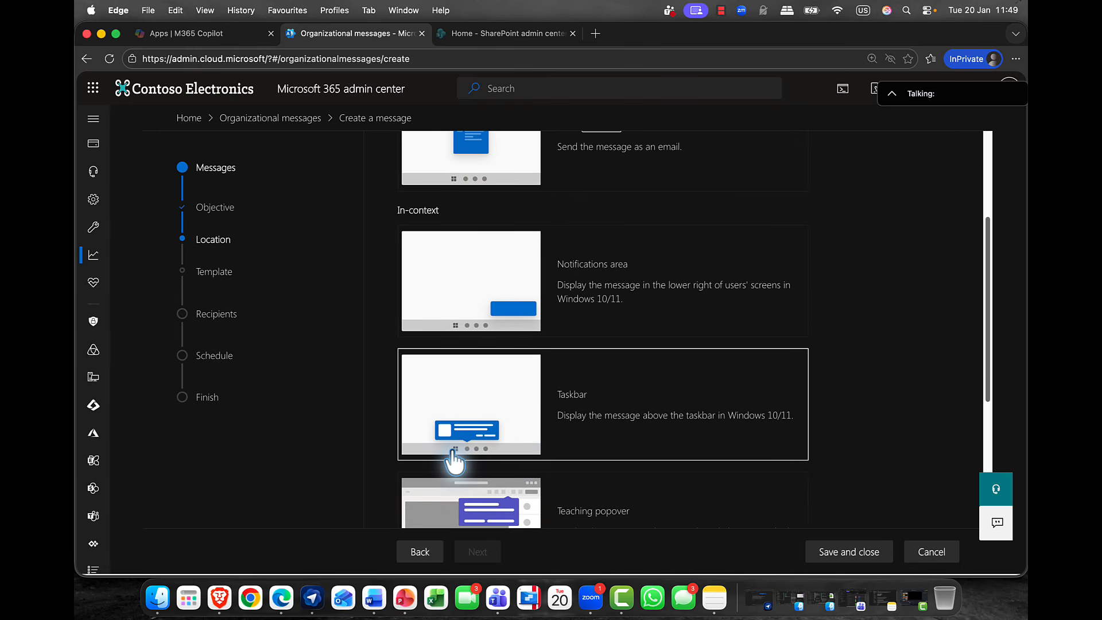
{"action": "scroll", "coordinate": [457, 459], "scroll_direction": "down", "scroll_amount": 4}
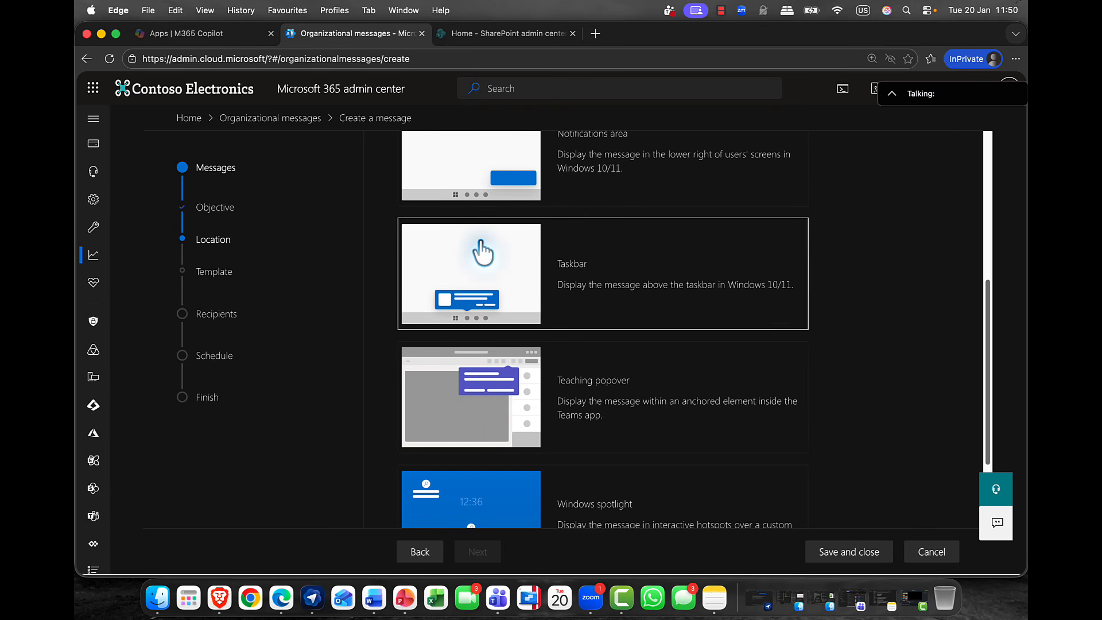
{"action": "scroll", "coordinate": [482, 263], "scroll_direction": "down", "scroll_amount": 5}
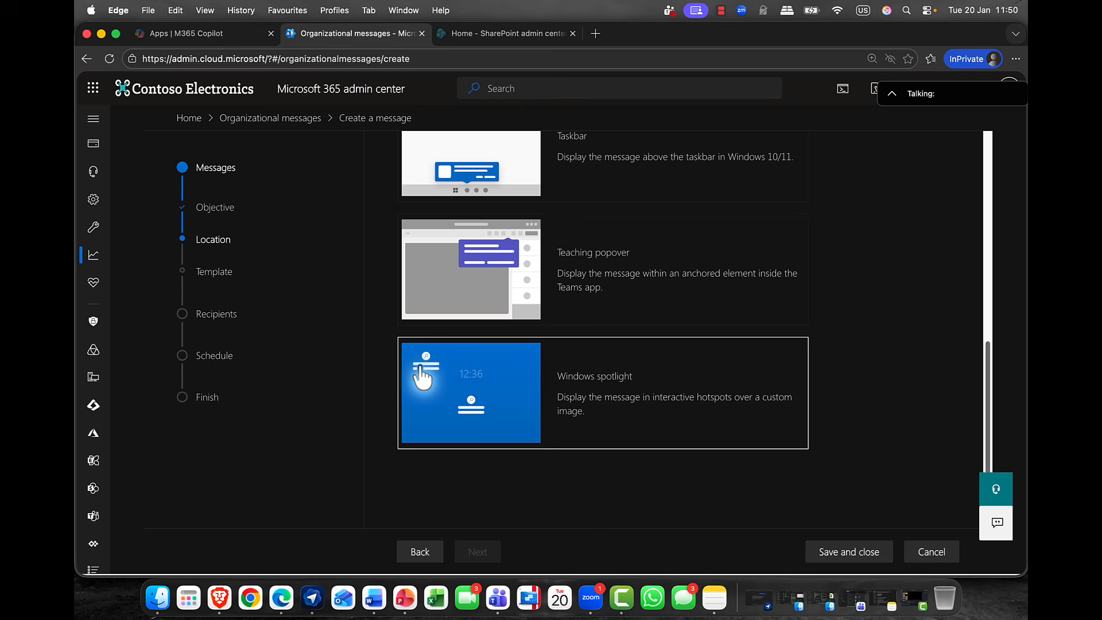
{"action": "scroll", "coordinate": [426, 376], "scroll_direction": "up", "scroll_amount": 3}
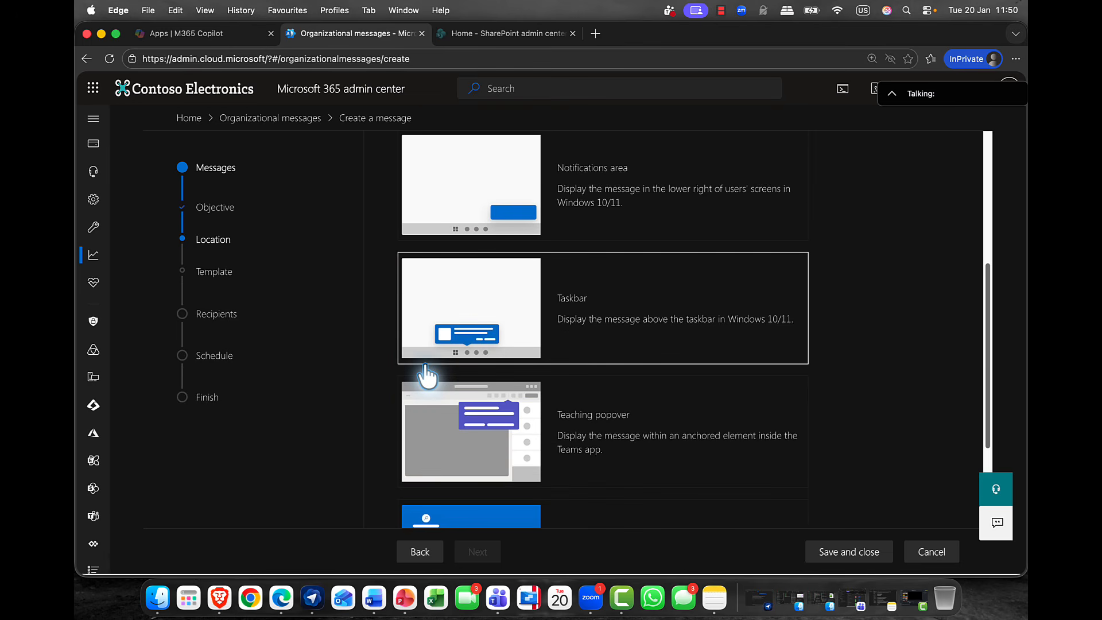
{"action": "scroll", "coordinate": [426, 376], "scroll_direction": "up", "scroll_amount": 2}
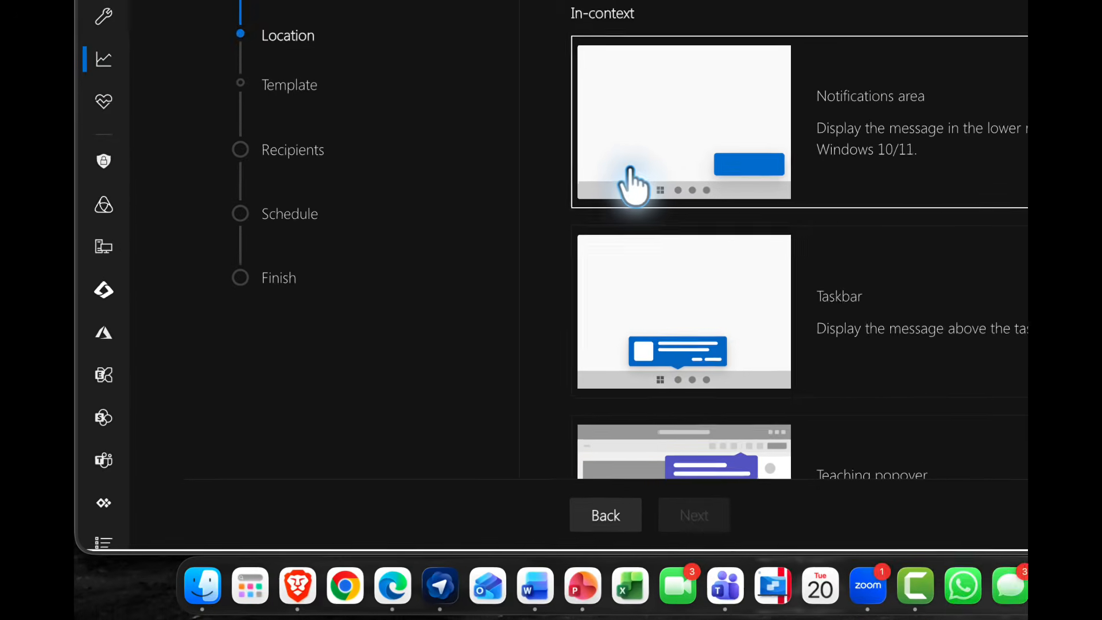
{"action": "left_click", "coordinate": [454, 320]}
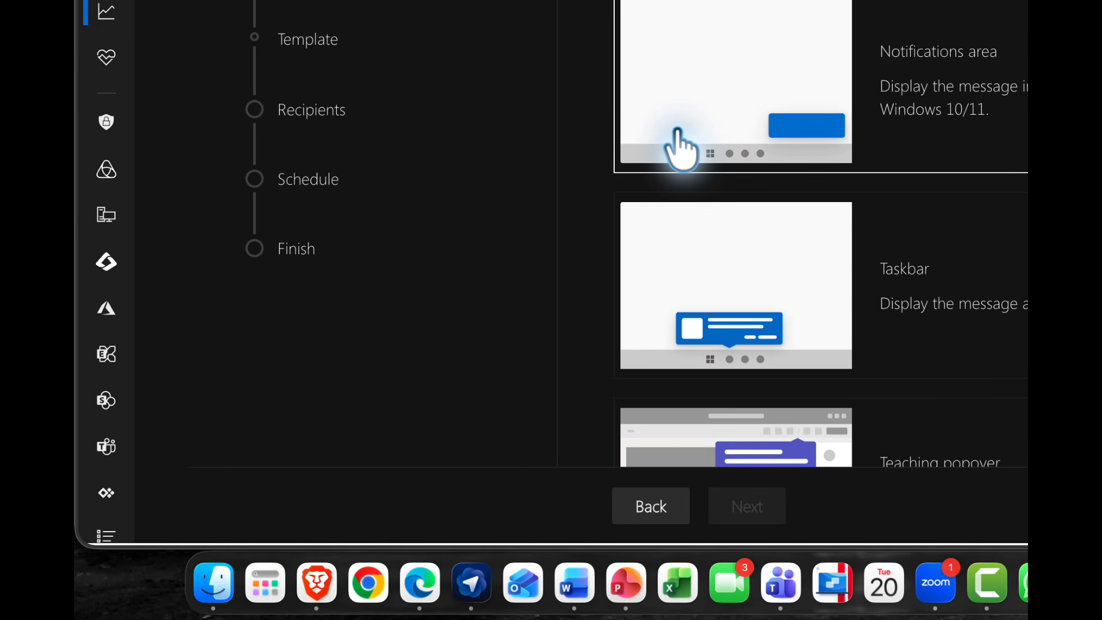
{"action": "left_click", "coordinate": [749, 502]}
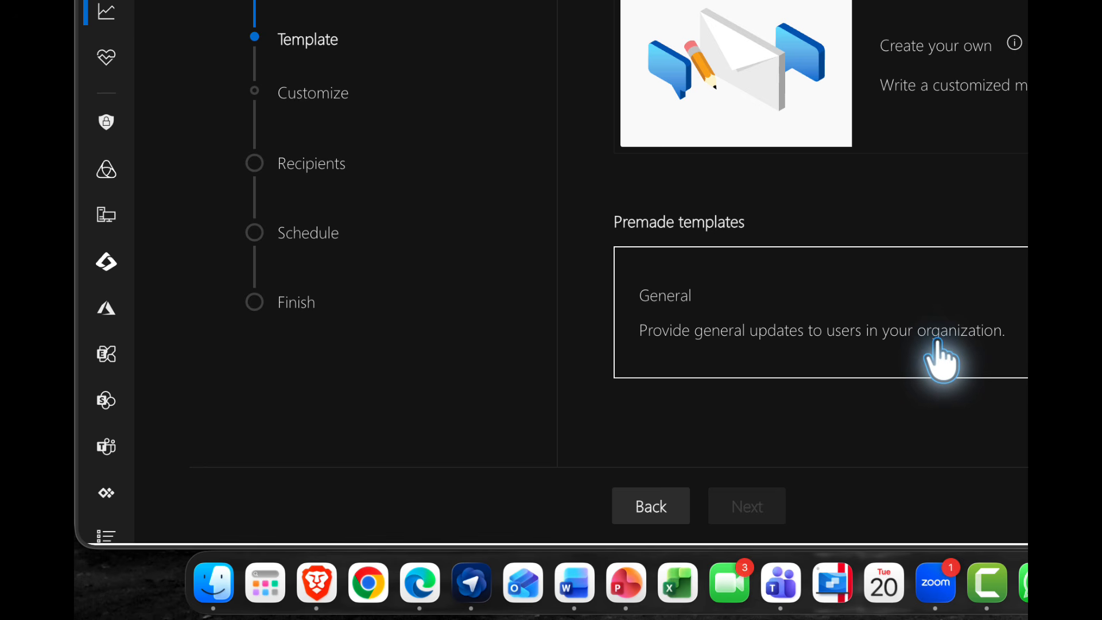
Choose the Create your own template instead of the premade General one and continue to customizing the message.
{"action": "left_click", "coordinate": [940, 360]}
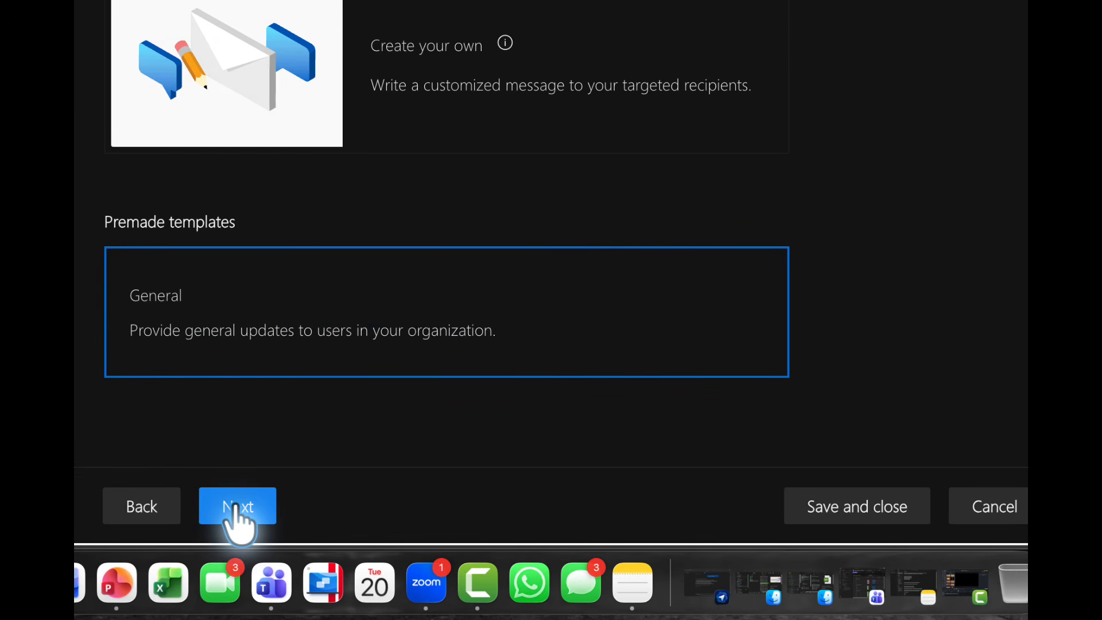
{"action": "left_click", "coordinate": [406, 89]}
{"action": "left_click", "coordinate": [346, 311]}
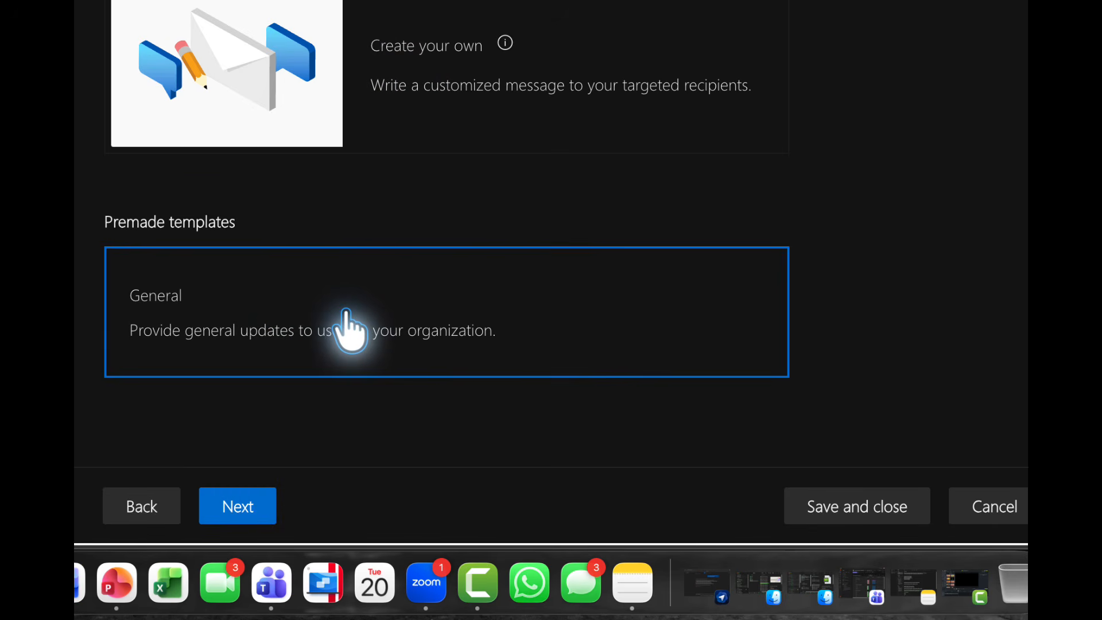
{"action": "left_click", "coordinate": [454, 63]}
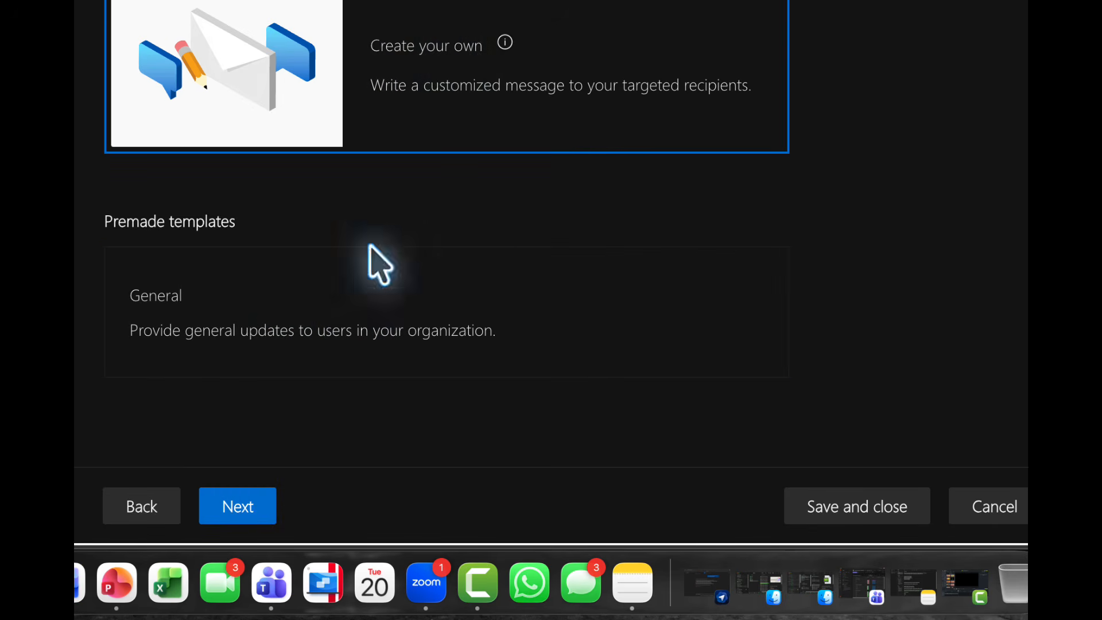
{"action": "left_click", "coordinate": [243, 513]}
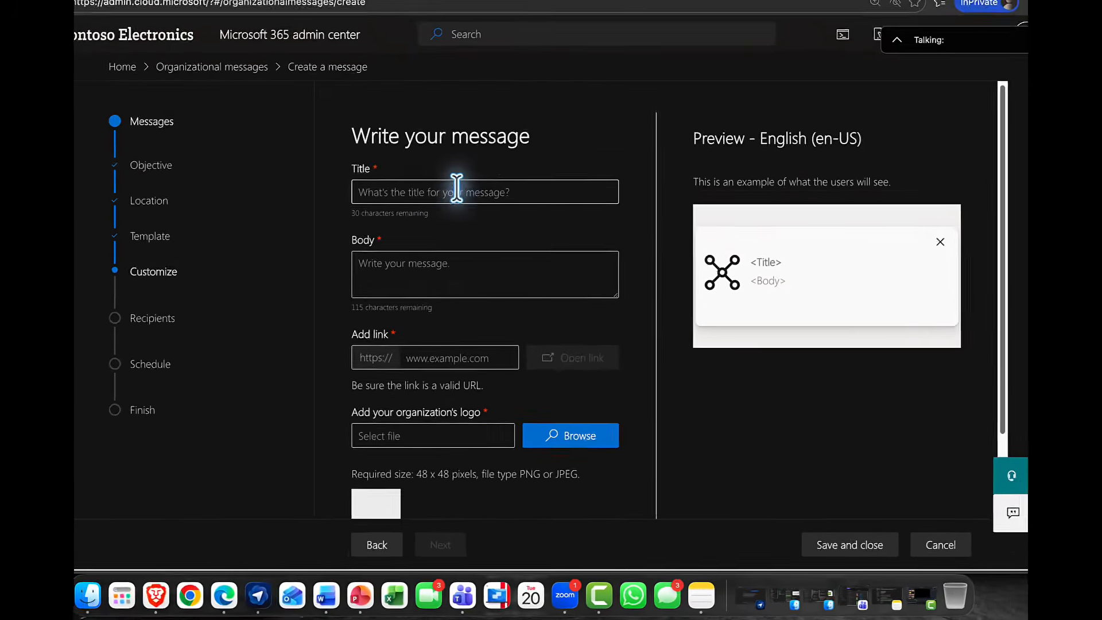
Write the message with the title "End of Term Report" and the body "Please send them to IT Now", then save and close it.
{"action": "left_click", "coordinate": [497, 223]}
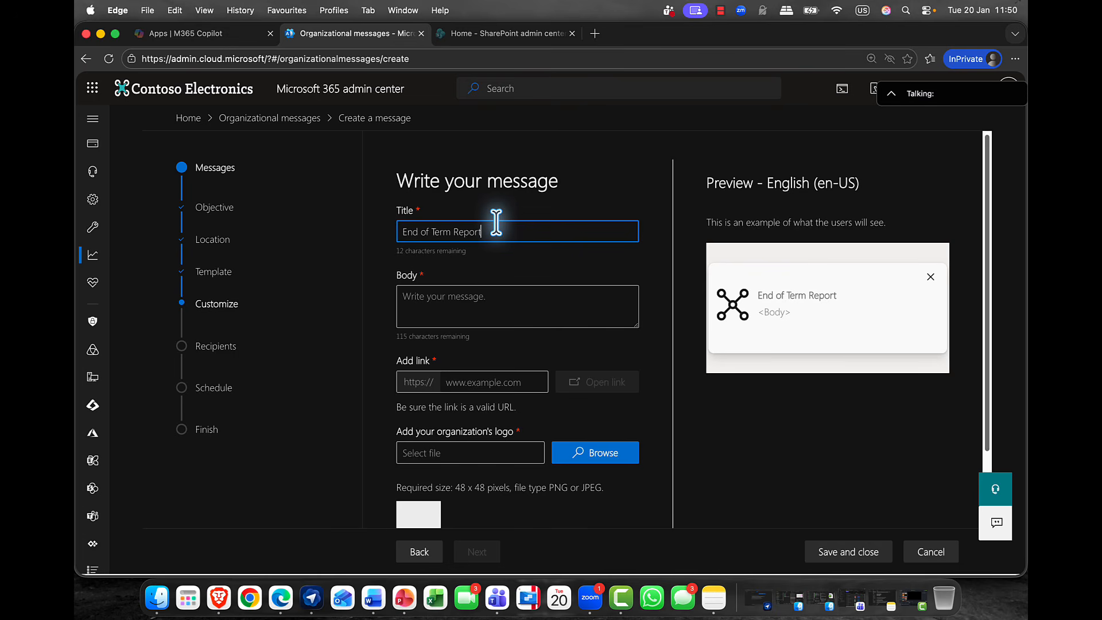
{"action": "left_click", "coordinate": [454, 299]}
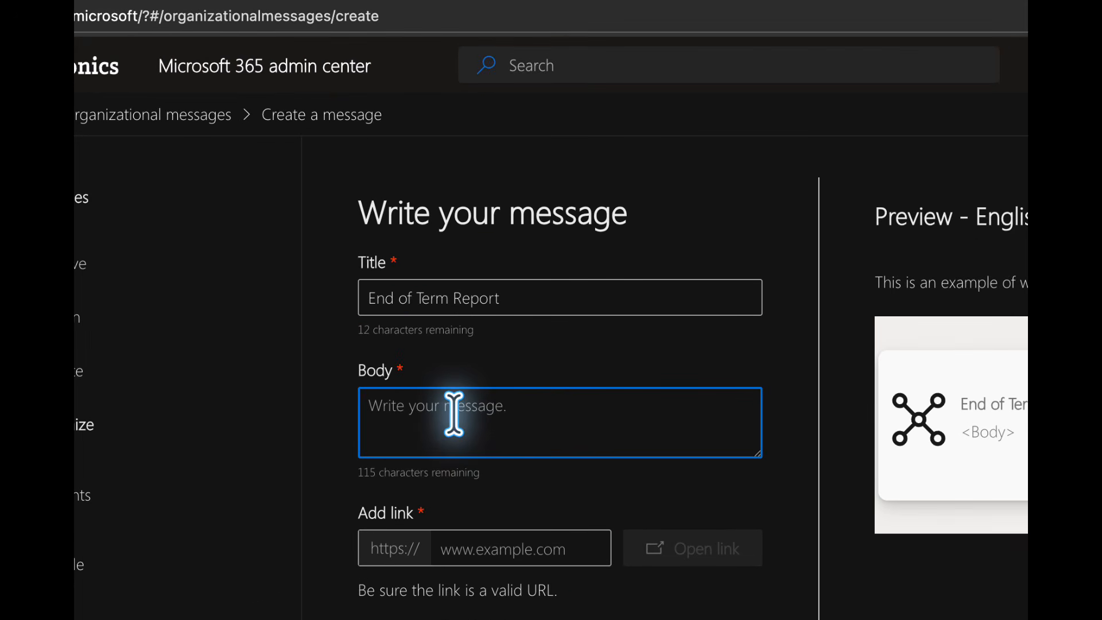
{"action": "type", "text": "Please sen"}
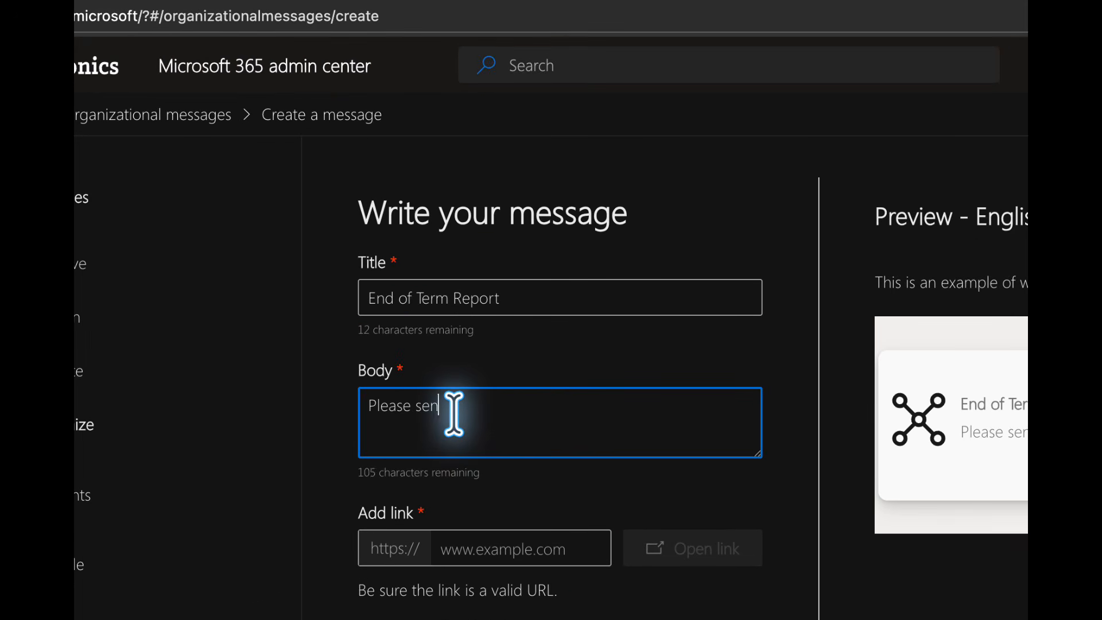
{"action": "type", "text": "d them to I"}
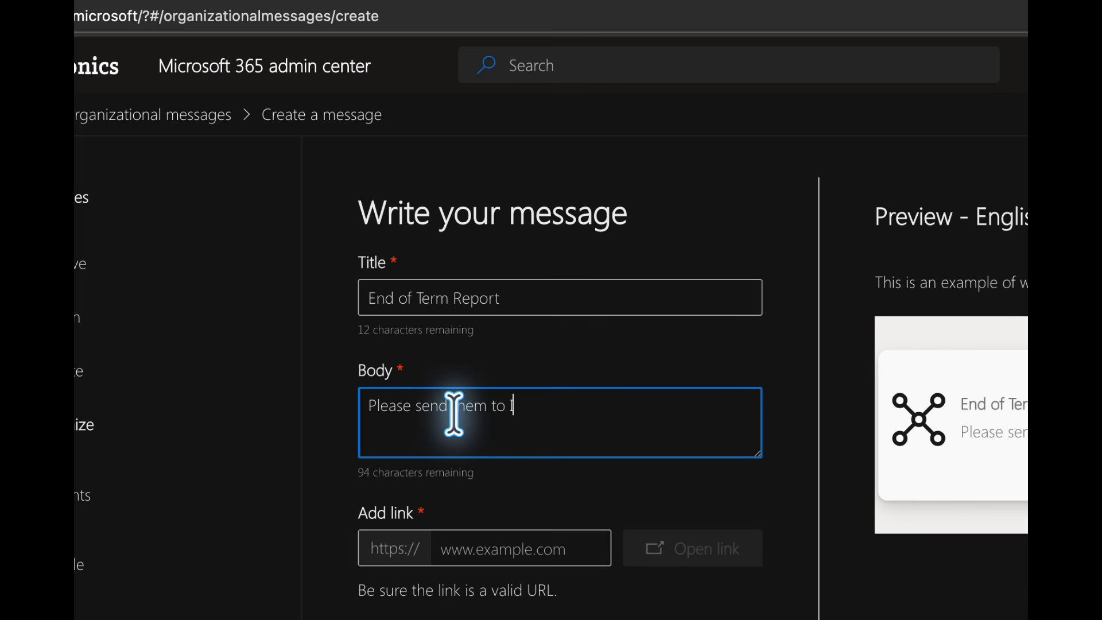
{"action": "type", "text": "T Now"}
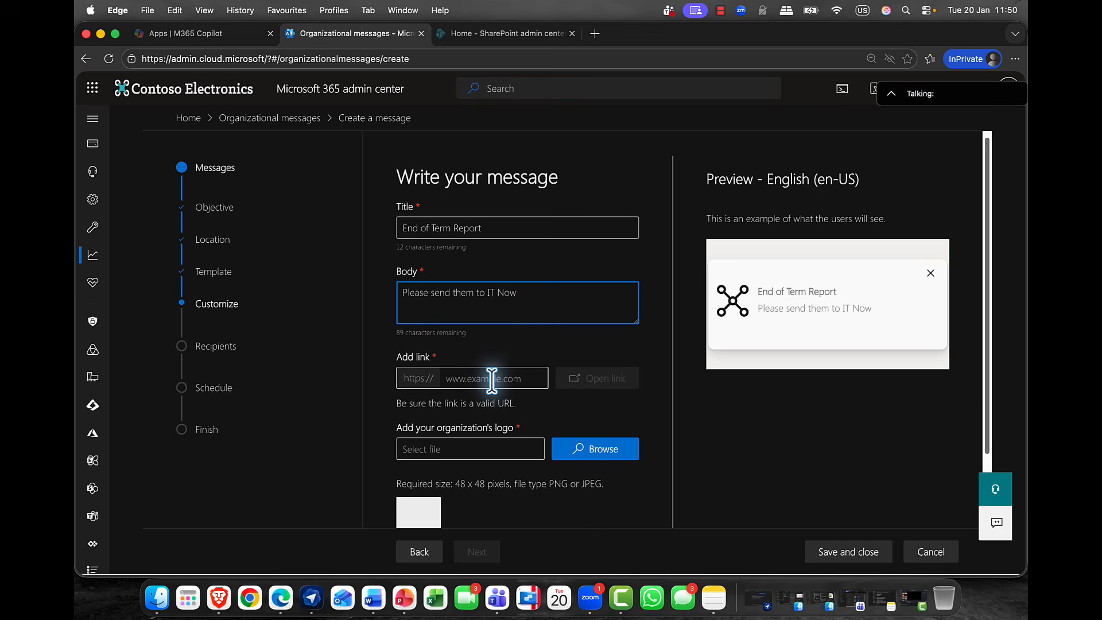
{"action": "scroll", "coordinate": [492, 379], "scroll_direction": "down", "scroll_amount": 3}
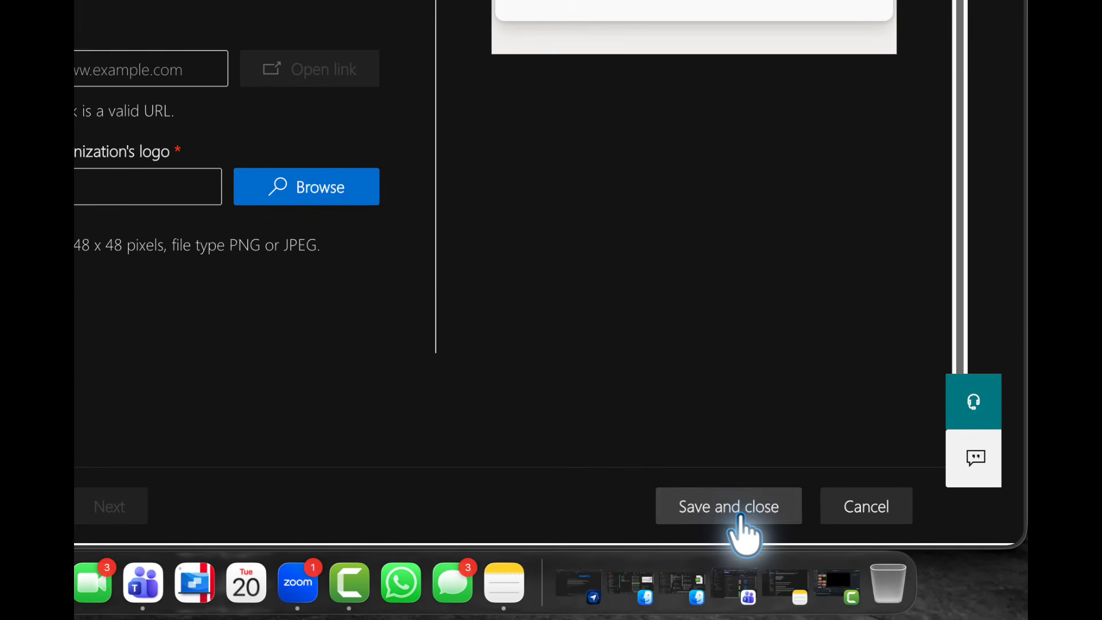
{"action": "left_click", "coordinate": [741, 518]}
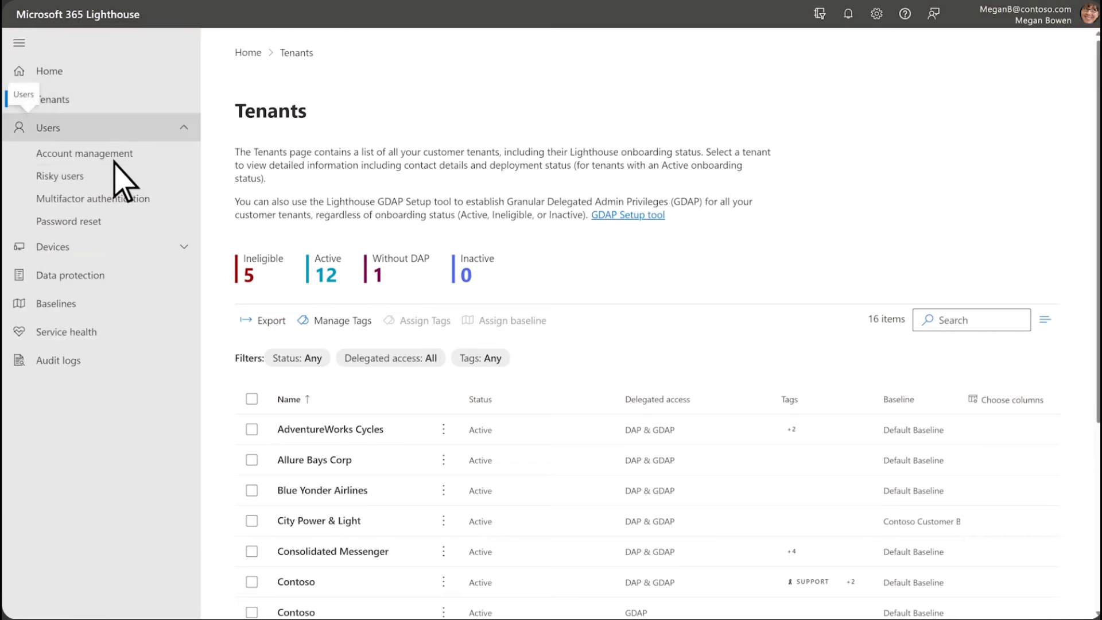
In Microsoft 365 Lighthouse, view the Risky users, Device compliance and Service health pages in turn.
{"action": "left_click", "coordinate": [104, 177]}
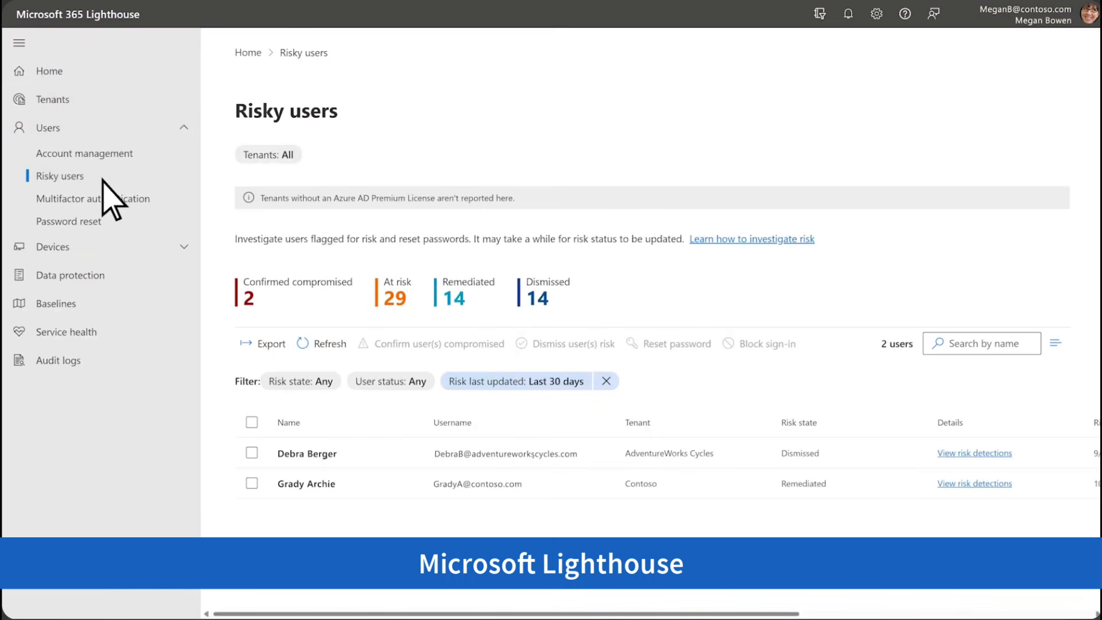
{"action": "left_click", "coordinate": [121, 246]}
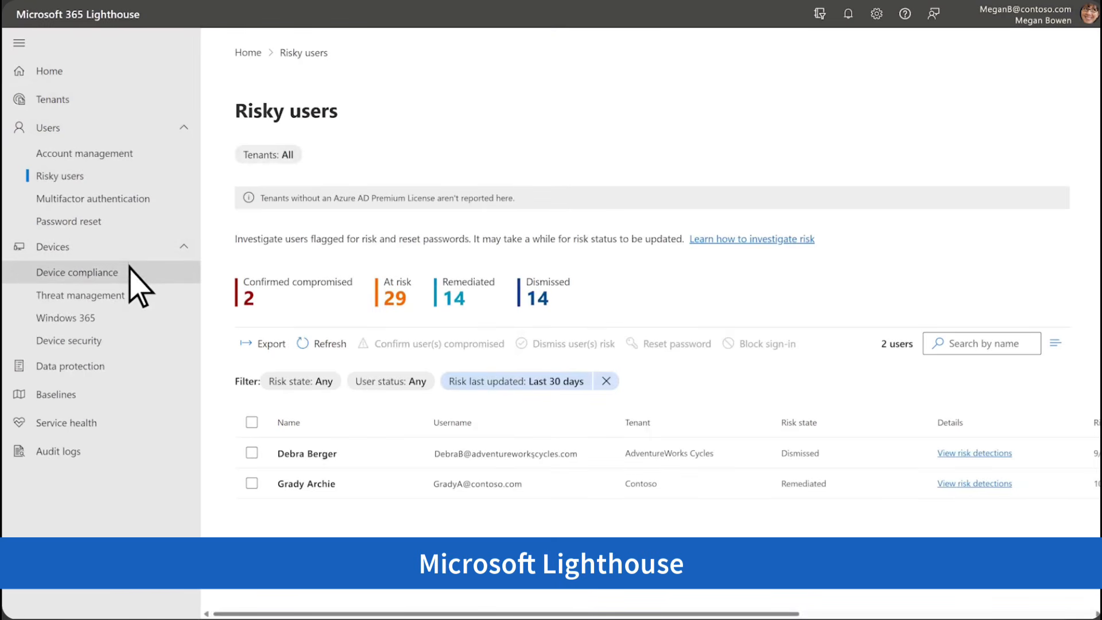
{"action": "left_click", "coordinate": [131, 276]}
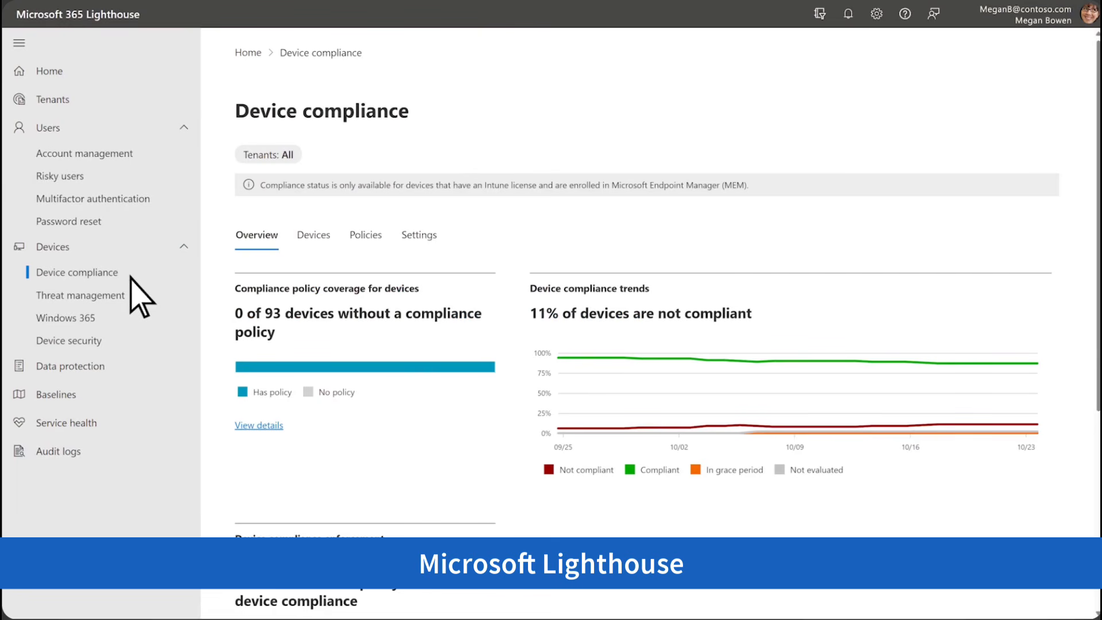
{"action": "left_click", "coordinate": [119, 428]}
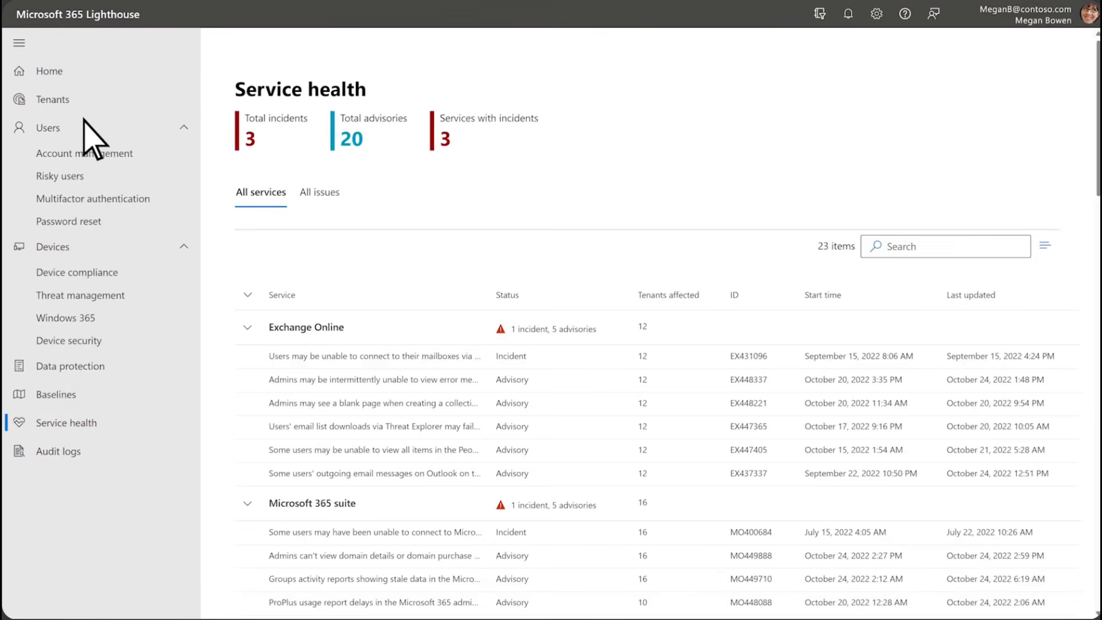
Return to the Lighthouse Home page and review its threat, device compliance, risky users and security incident cards.
{"action": "left_click", "coordinate": [84, 71]}
{"action": "scroll", "coordinate": [206, 126], "scroll_direction": "down", "scroll_amount": 5}
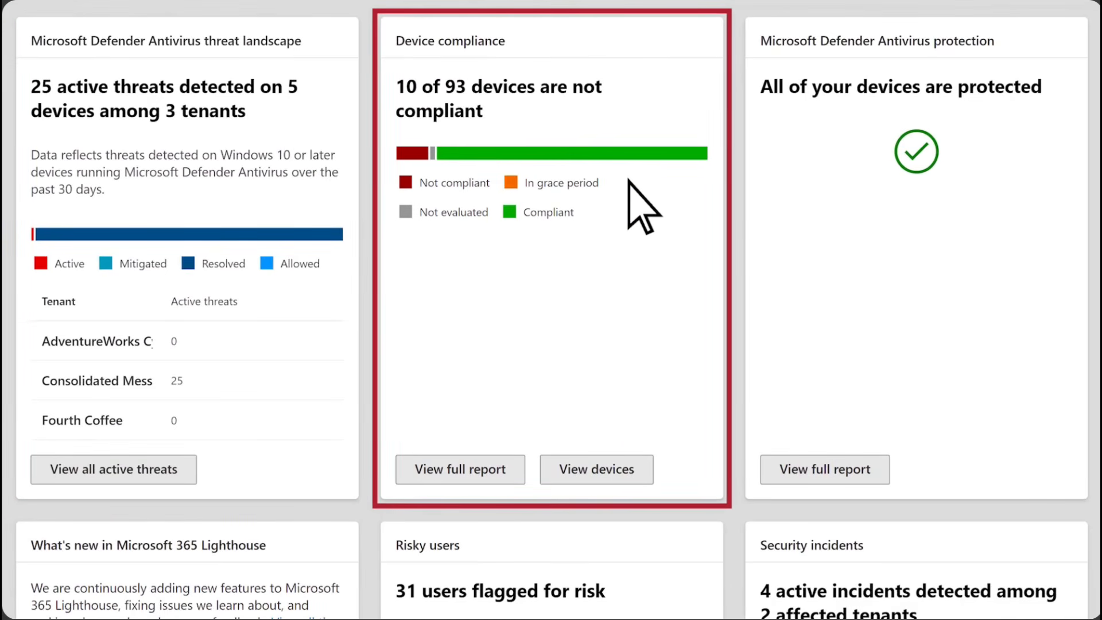
{"action": "scroll", "coordinate": [642, 207], "scroll_direction": "down", "scroll_amount": 9}
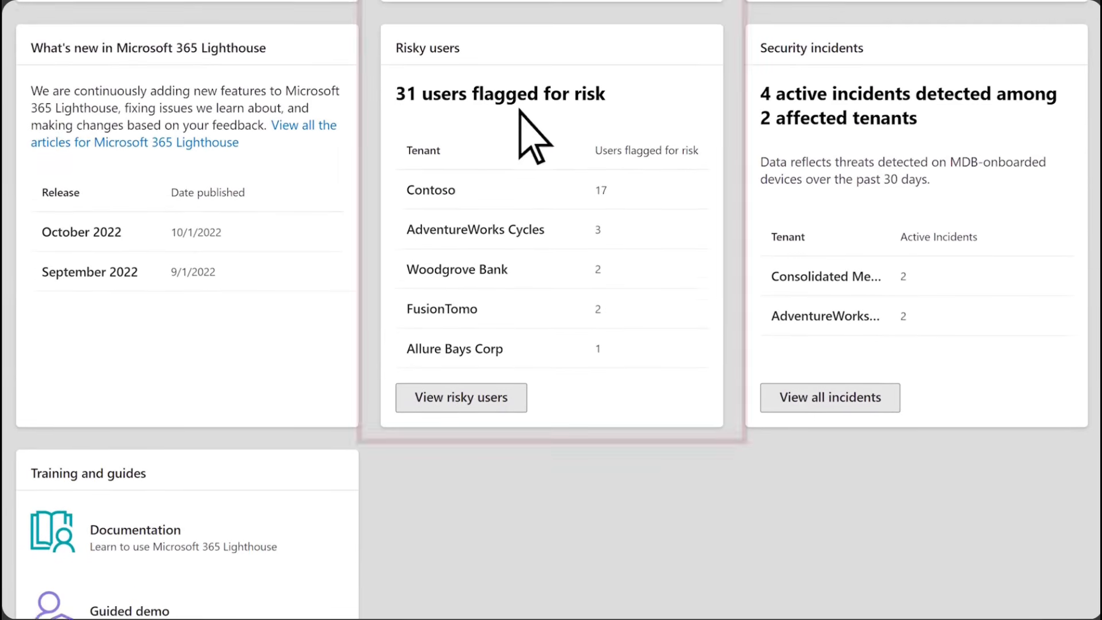
{"action": "scroll", "coordinate": [525, 130], "scroll_direction": "up", "scroll_amount": 12}
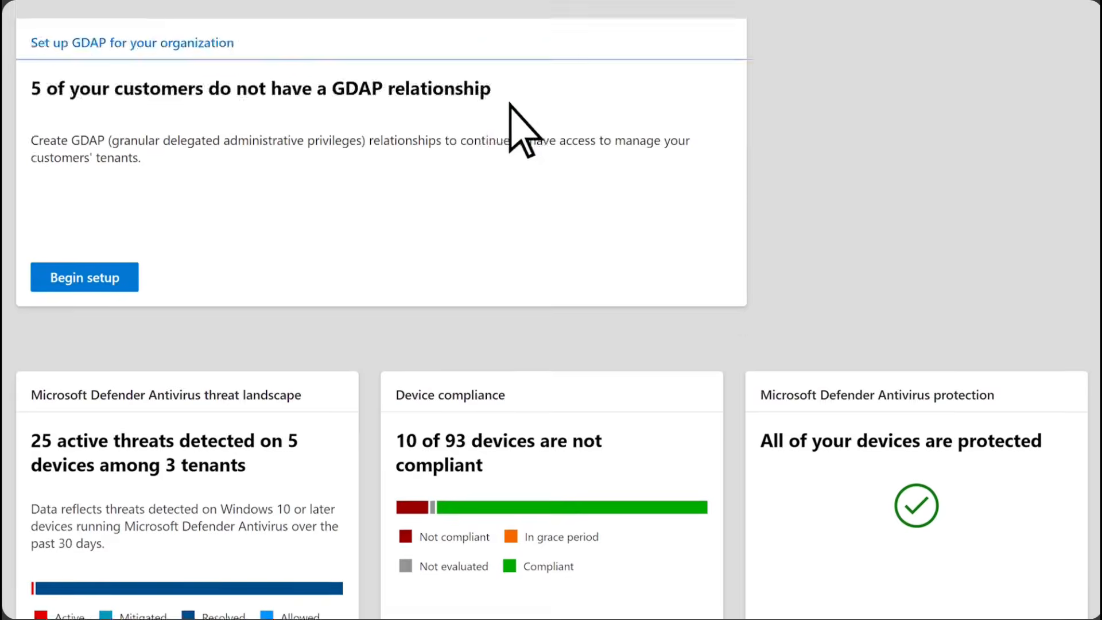
{"action": "scroll", "coordinate": [525, 131], "scroll_direction": "up", "scroll_amount": 2}
Create a new tenant tag named "West Coast" in the tag management pane, save it, and close the pane.
{"action": "left_click", "coordinate": [74, 95]}
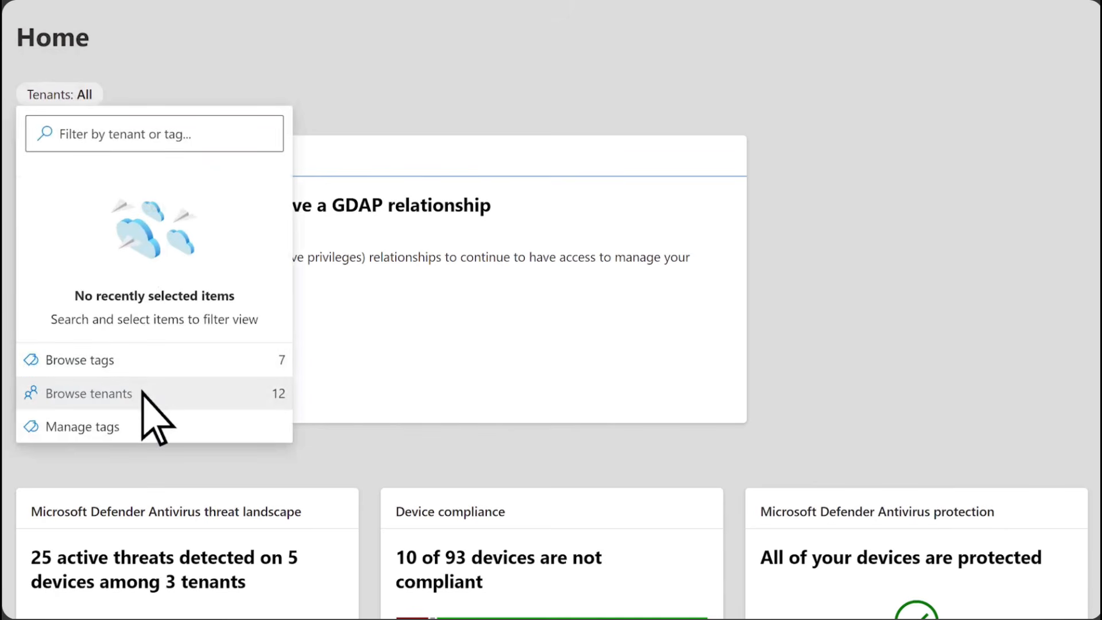
{"action": "left_click", "coordinate": [132, 428]}
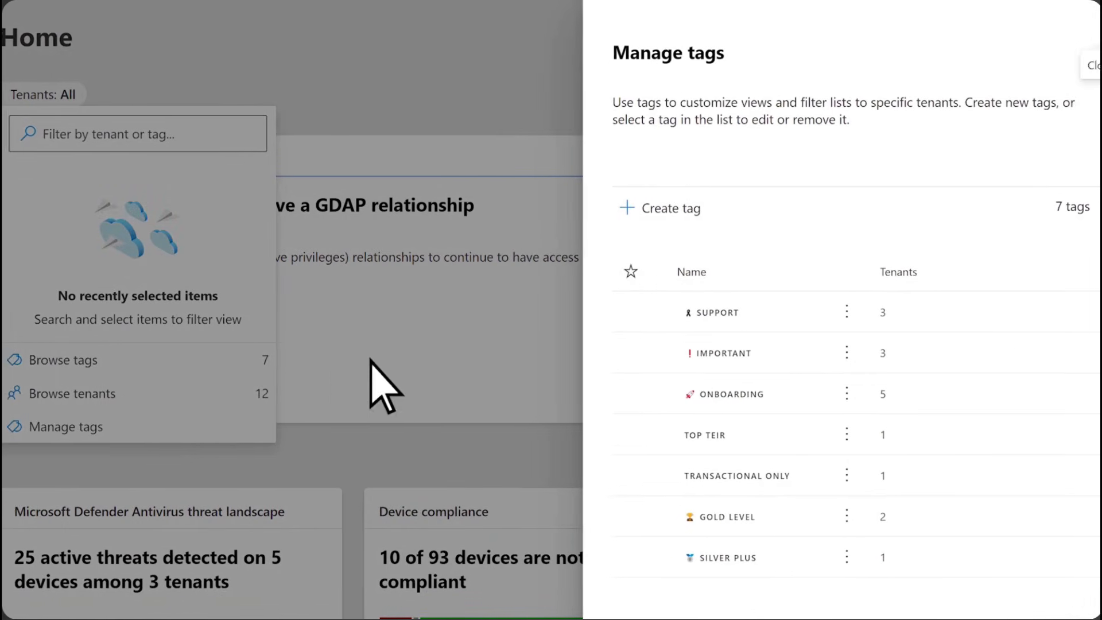
{"action": "left_click", "coordinate": [617, 223]}
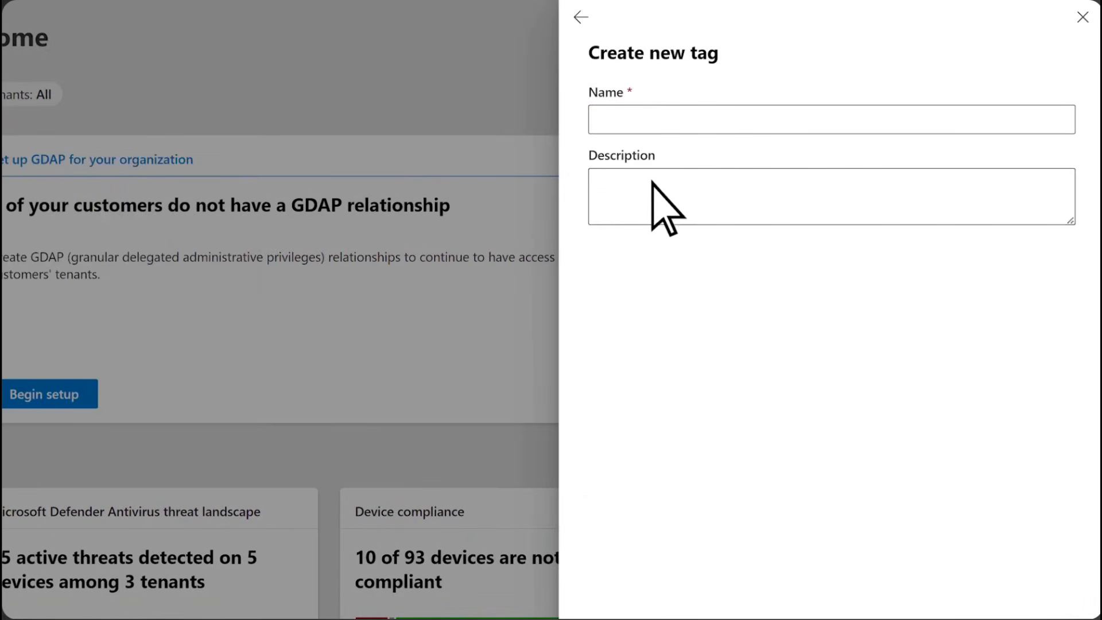
{"action": "left_click", "coordinate": [676, 122]}
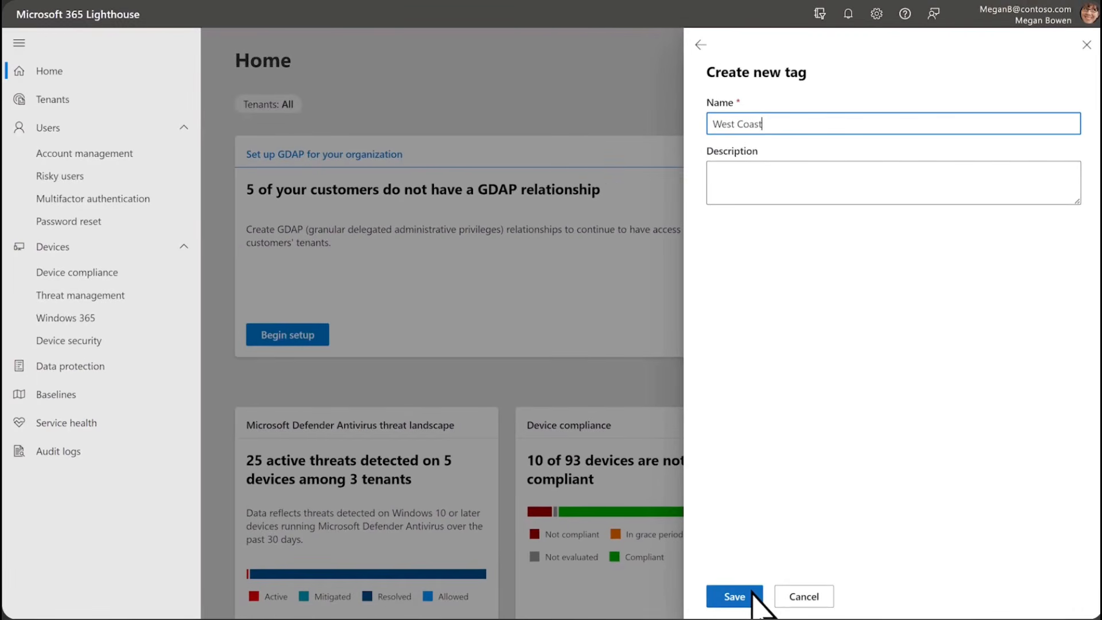
{"action": "left_click", "coordinate": [752, 597]}
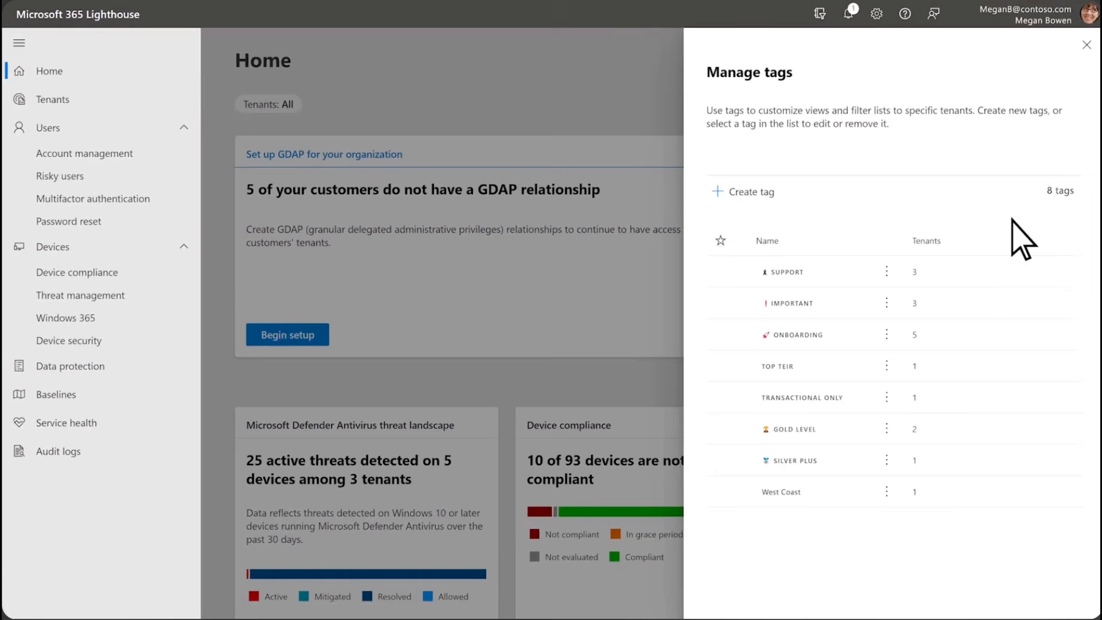
{"action": "left_click", "coordinate": [1086, 46]}
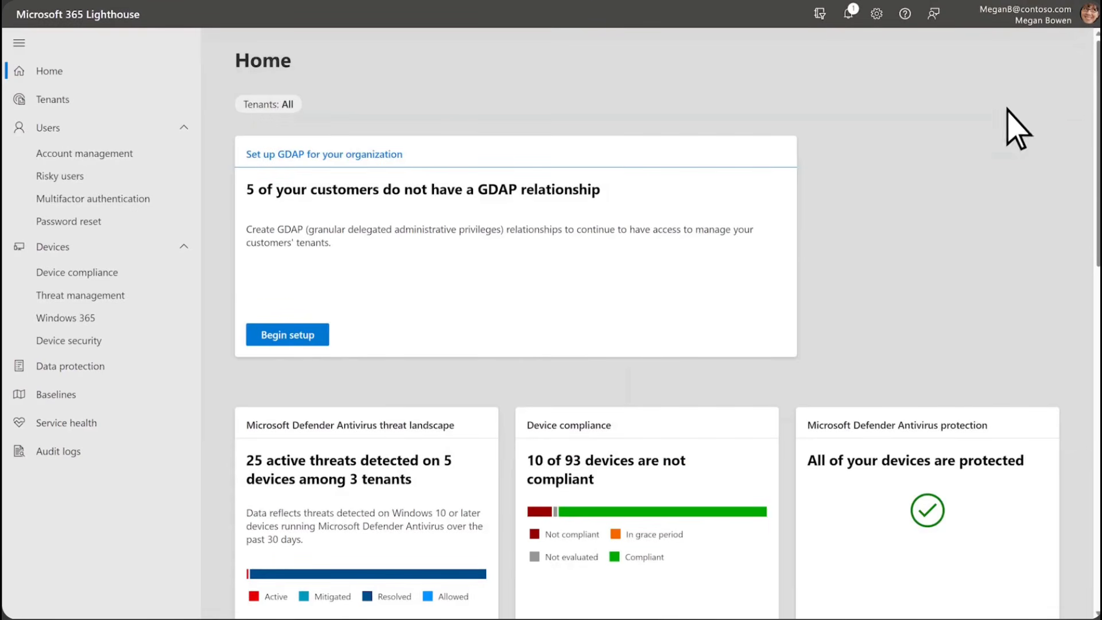
View the Baselines page, then open the Fourth Coffee tenant's details and examine its deployment plan.
{"action": "left_click", "coordinate": [111, 402]}
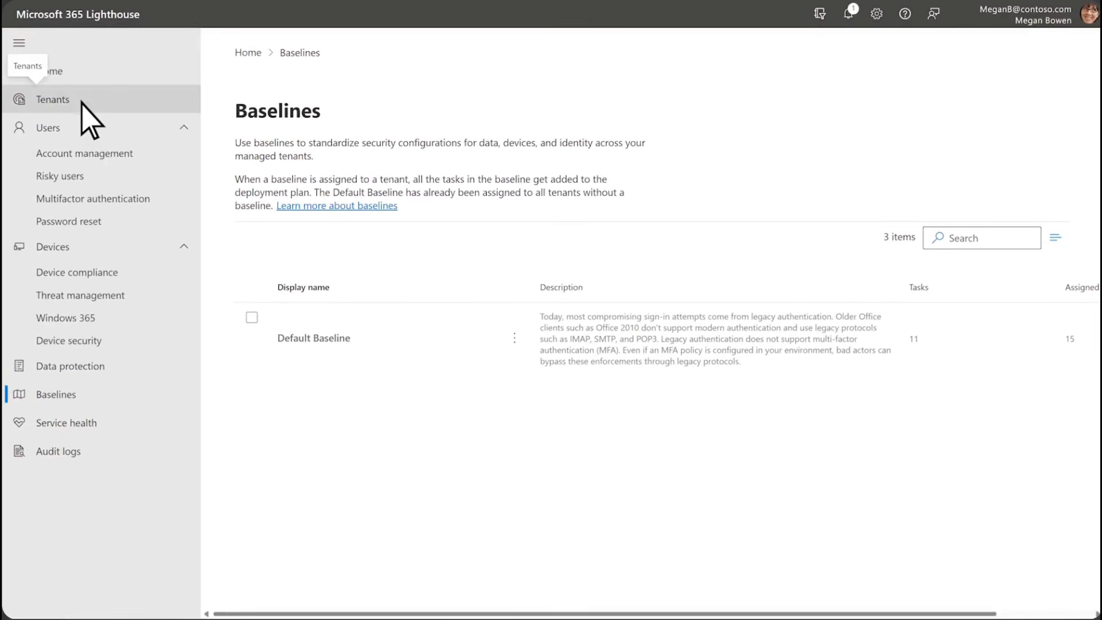
{"action": "left_click", "coordinate": [81, 101]}
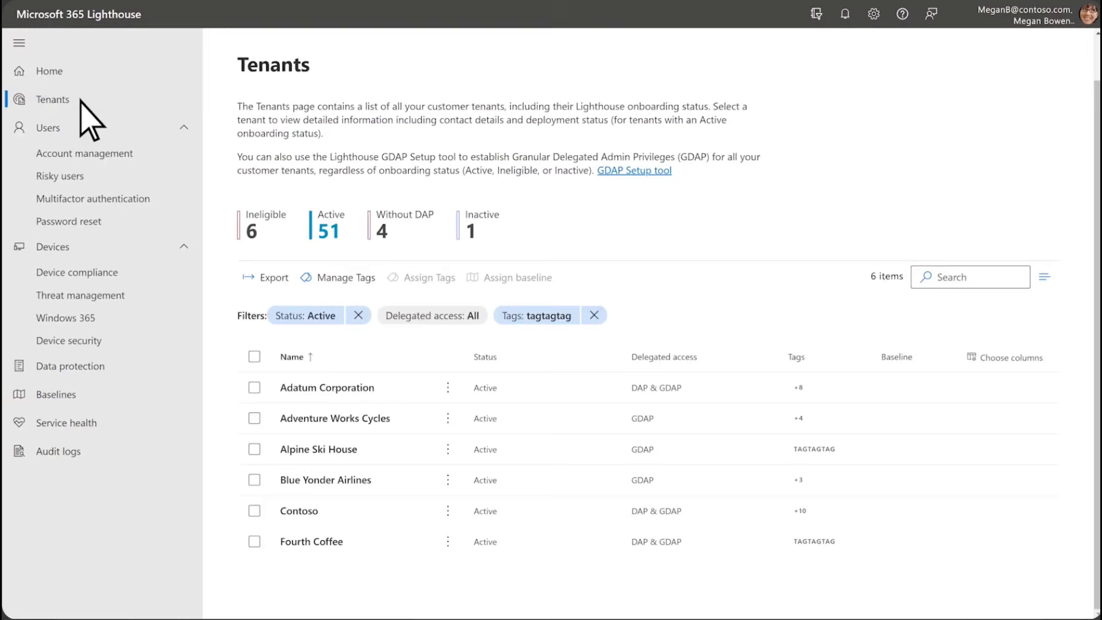
{"action": "left_click", "coordinate": [311, 541]}
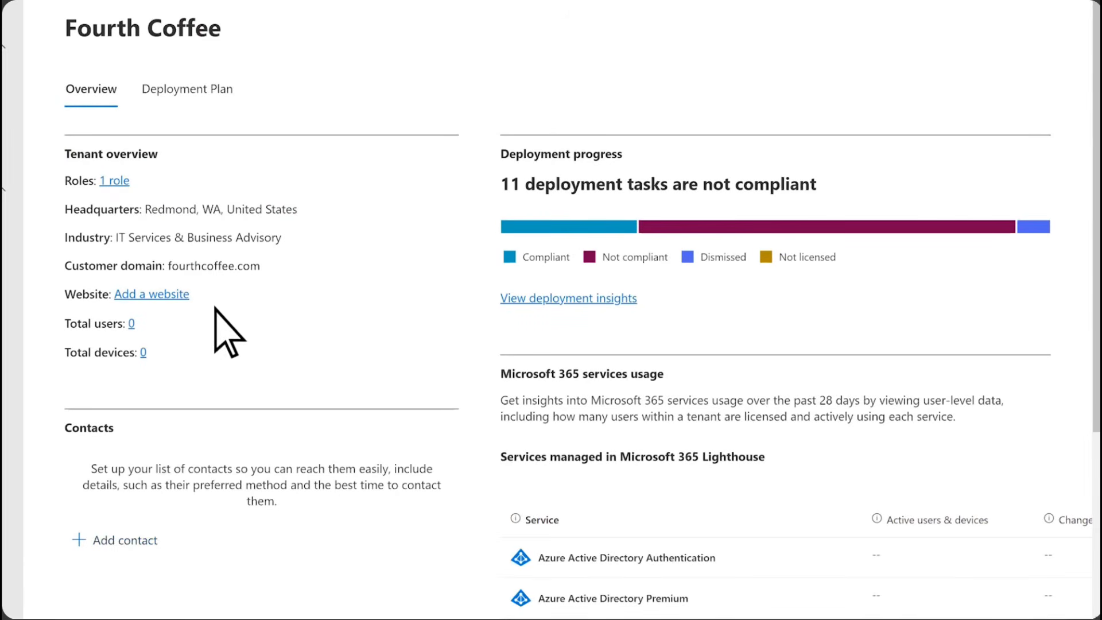
{"action": "left_click", "coordinate": [191, 98]}
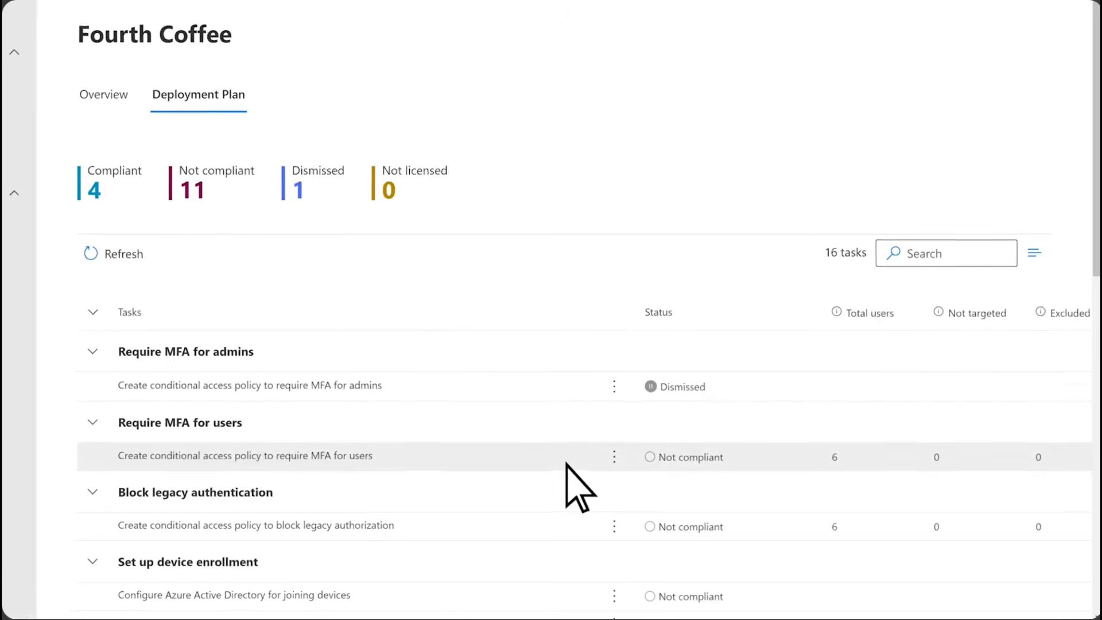
Filter the Risky users report to users at risk, inspect the listed user's account details, and close them.
{"action": "left_click", "coordinate": [119, 175]}
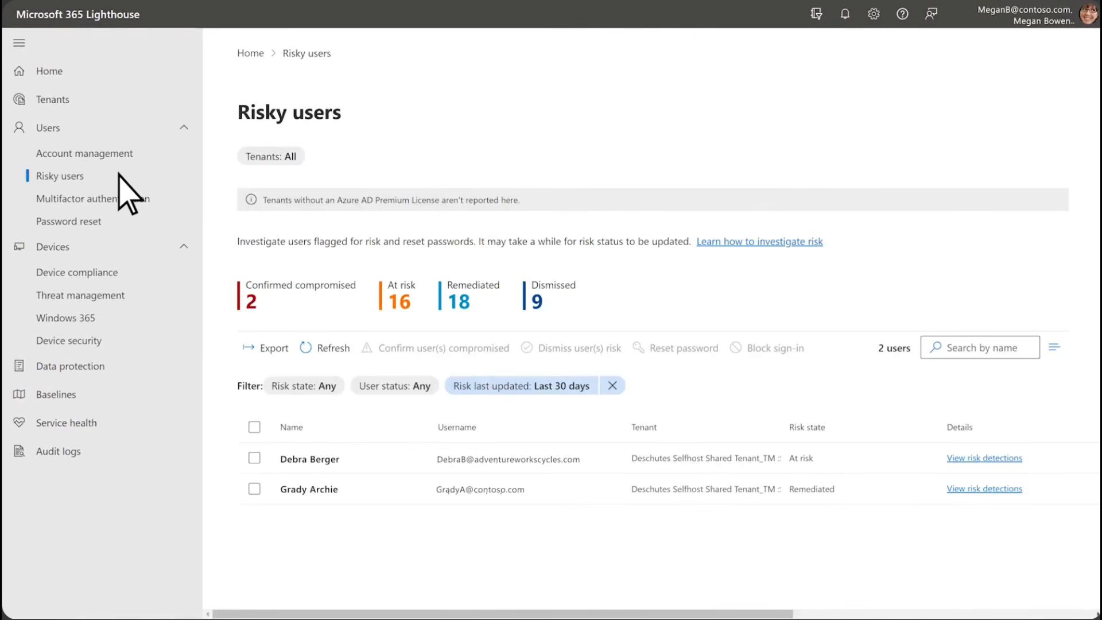
{"action": "left_click", "coordinate": [399, 303]}
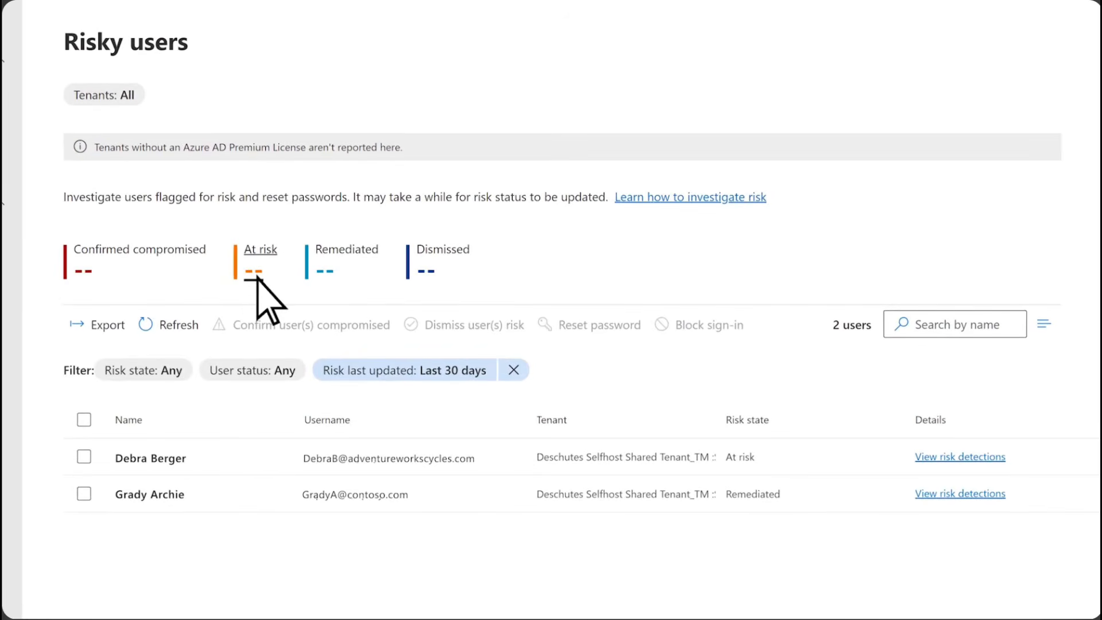
{"action": "left_click", "coordinate": [184, 471]}
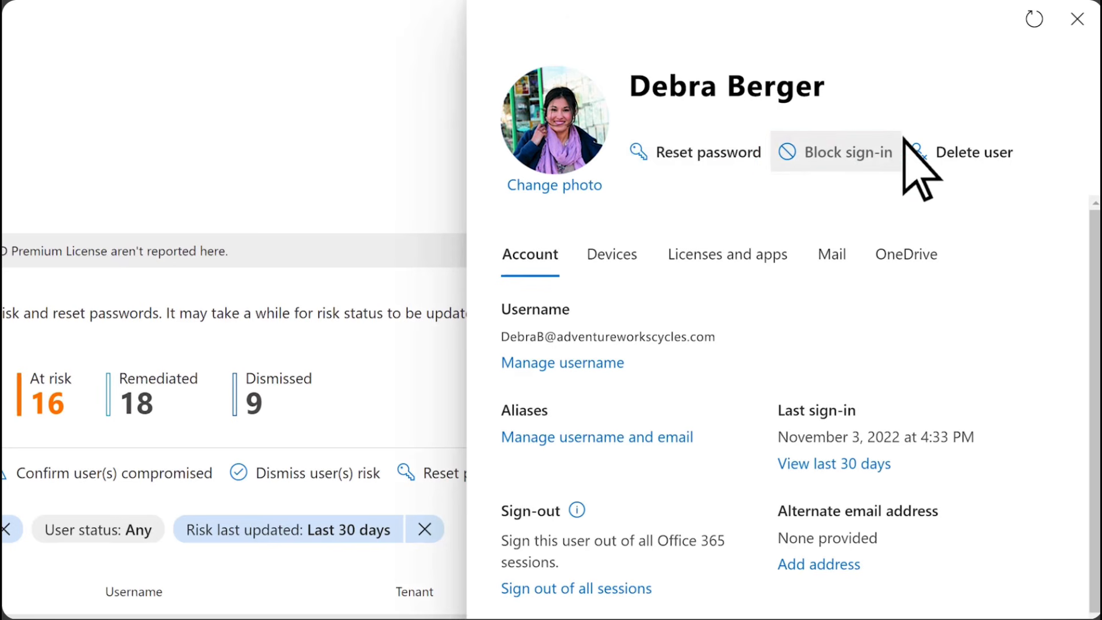
{"action": "left_click", "coordinate": [1076, 19]}
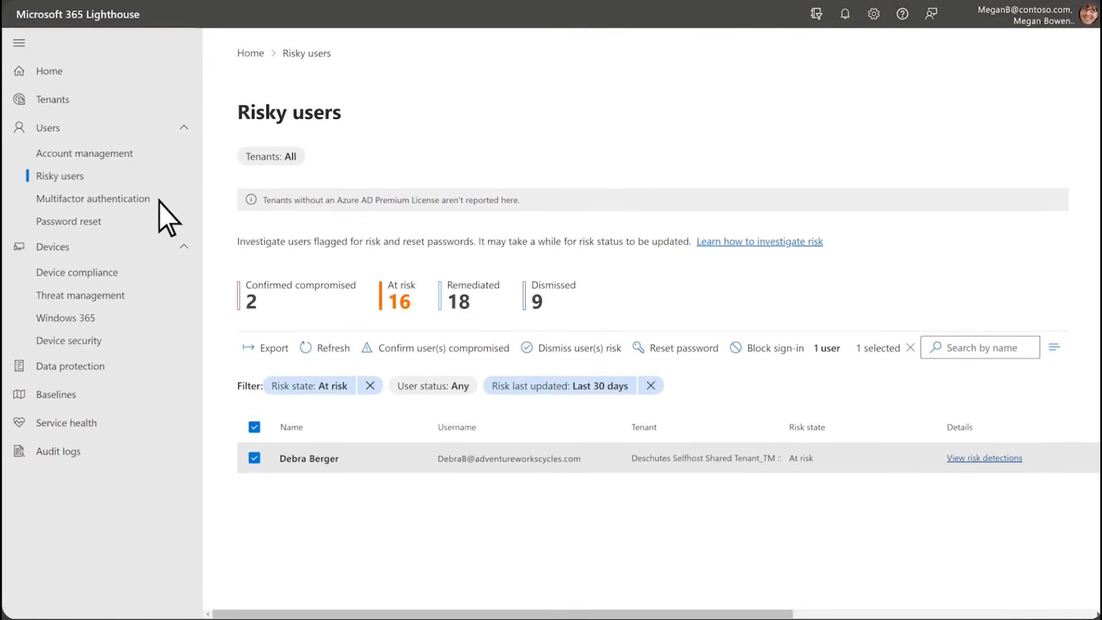
In the Multifactor authentication report, examine Fourth Coffee's users not registered for MFA and select the first one.
{"action": "left_click", "coordinate": [160, 201]}
{"action": "scroll", "coordinate": [163, 212], "scroll_direction": "down", "scroll_amount": 8}
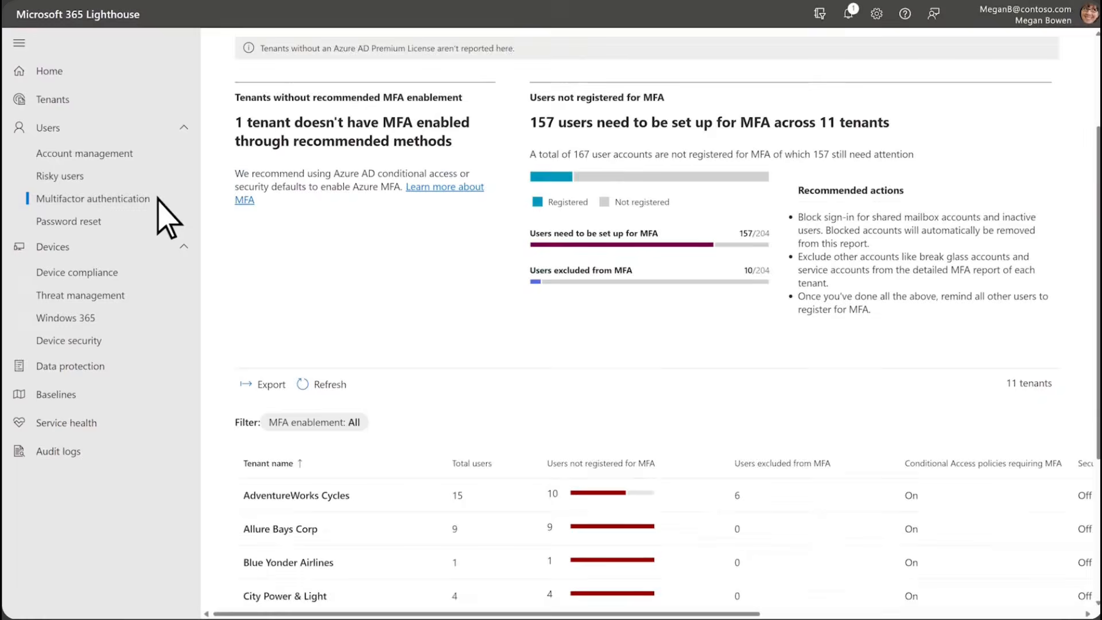
{"action": "left_click", "coordinate": [316, 459]}
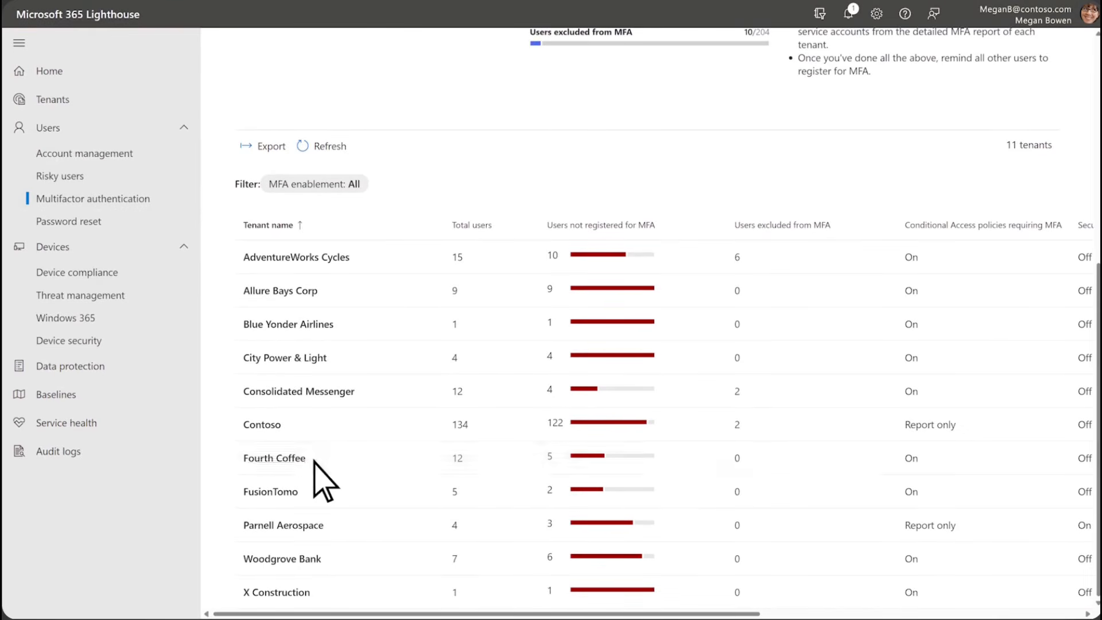
{"action": "left_click", "coordinate": [792, 127]}
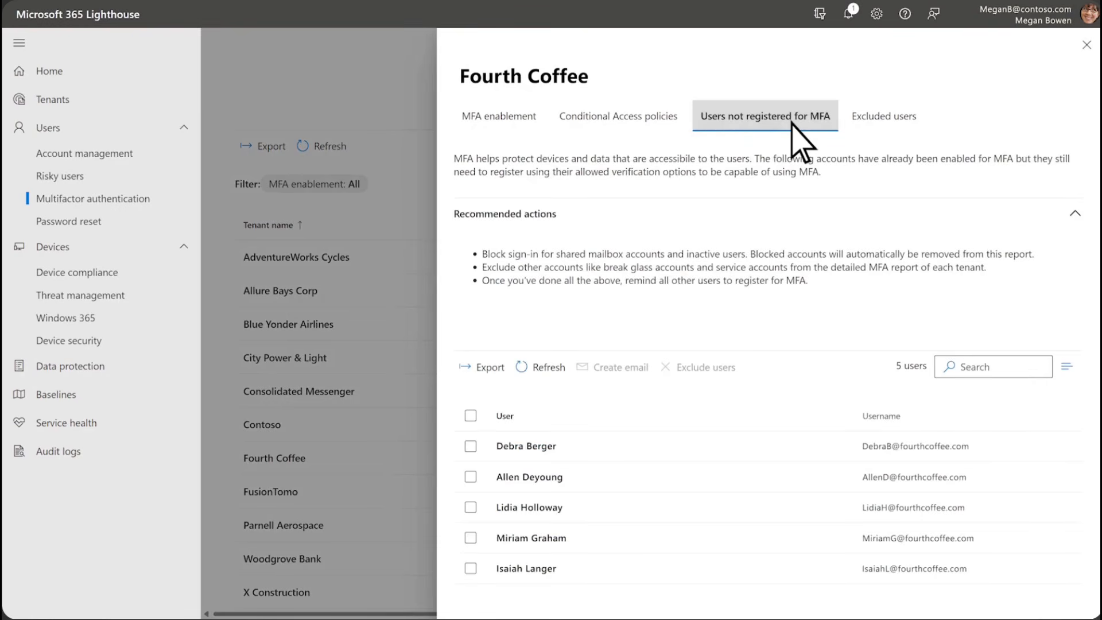
{"action": "left_click", "coordinate": [572, 447]}
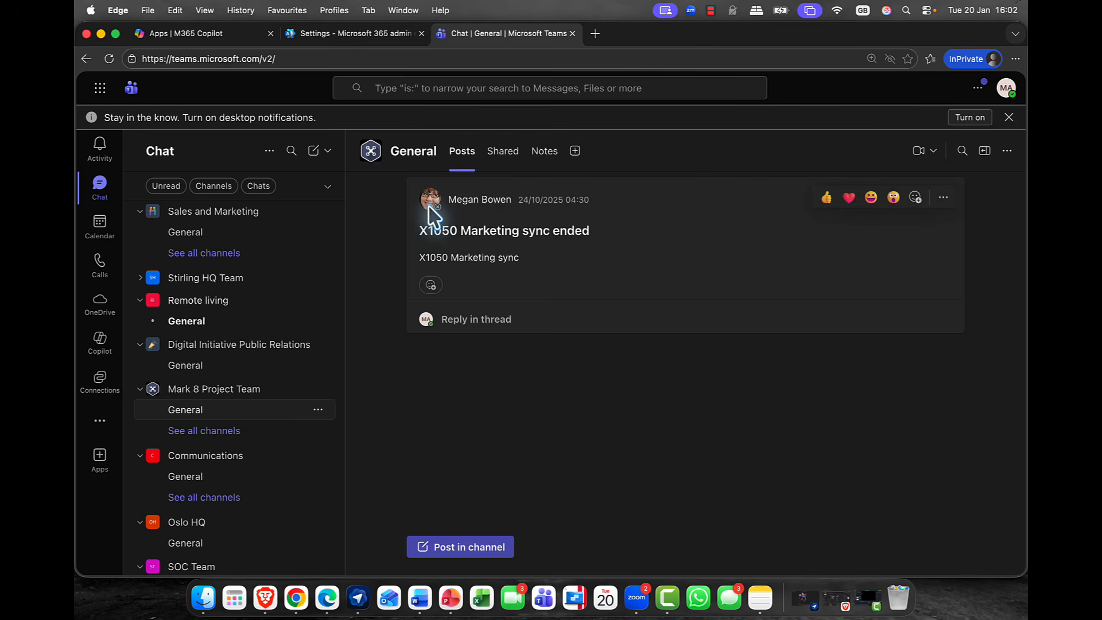
In Microsoft Teams, open the profile card of the X1050 Marketing sync post's author and view their organisation chart.
{"action": "mouse_move", "coordinate": [437, 209]}
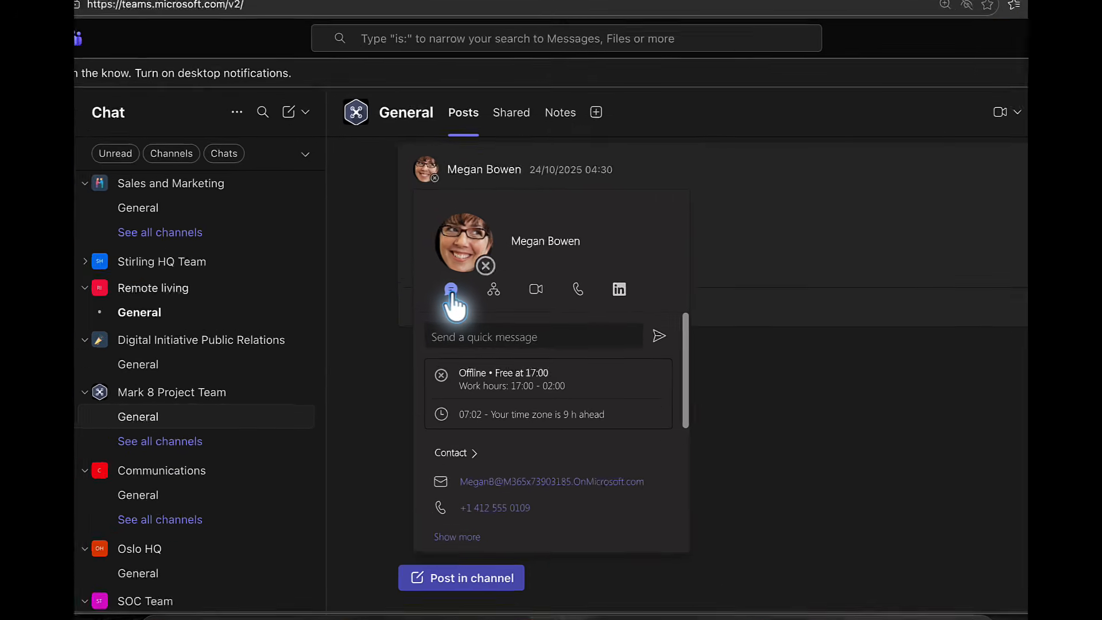
{"action": "left_click", "coordinate": [504, 263]}
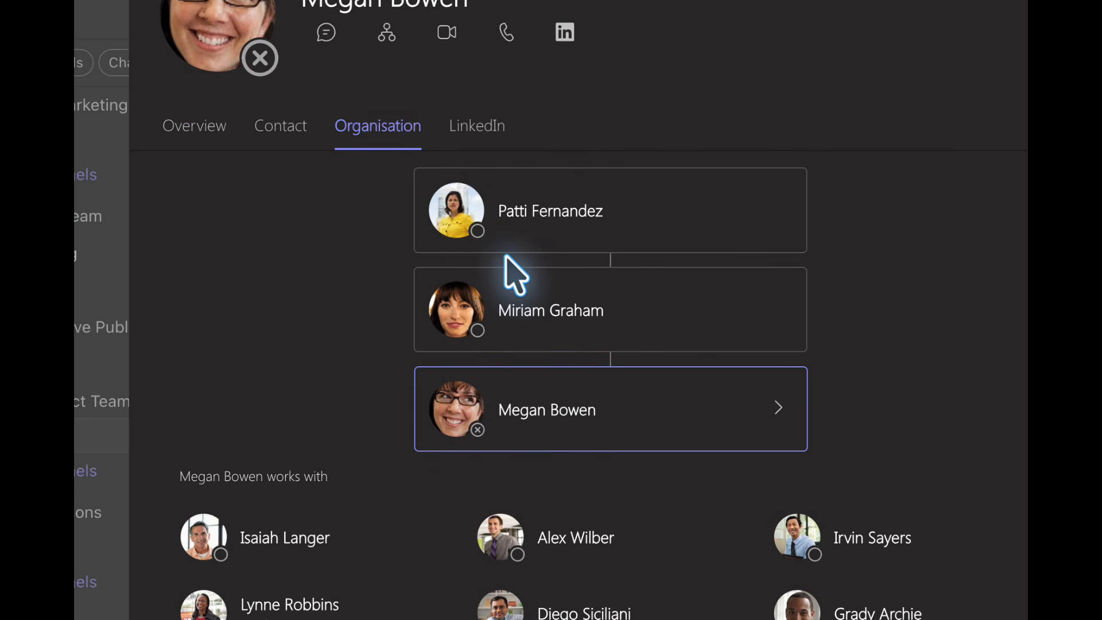
{"action": "scroll", "coordinate": [543, 216], "scroll_direction": "down", "scroll_amount": 3}
{"action": "scroll", "coordinate": [542, 215], "scroll_direction": "up", "scroll_amount": 3}
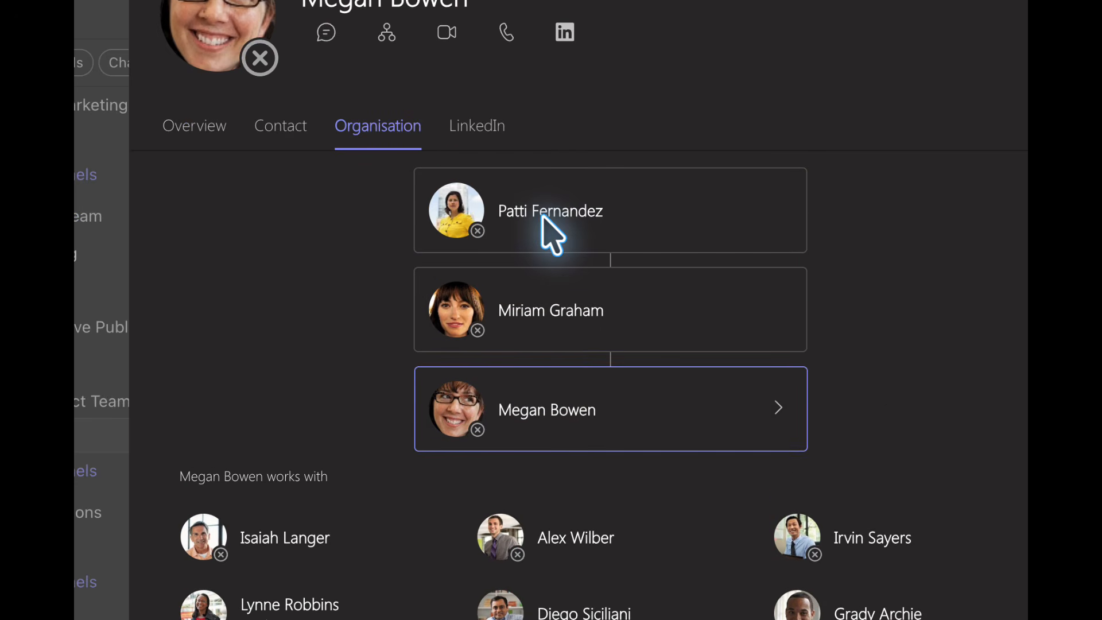
Review the LinkedIn, Contact and Overview sections of the post author's profile, then close it.
{"action": "left_click", "coordinate": [480, 125]}
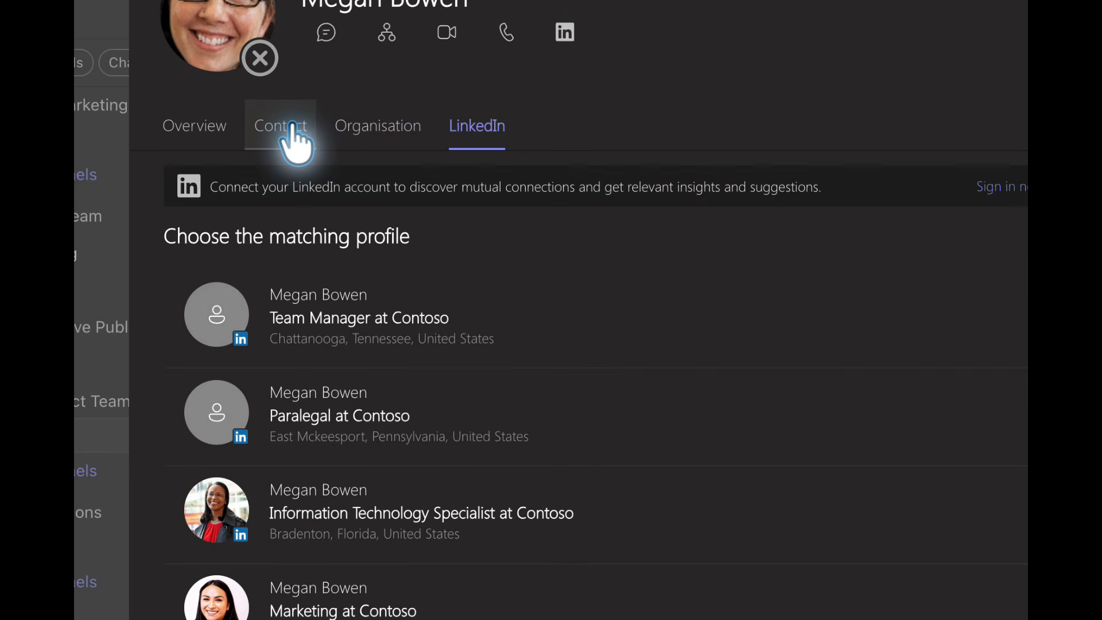
{"action": "left_click", "coordinate": [265, 126]}
{"action": "left_click", "coordinate": [206, 123]}
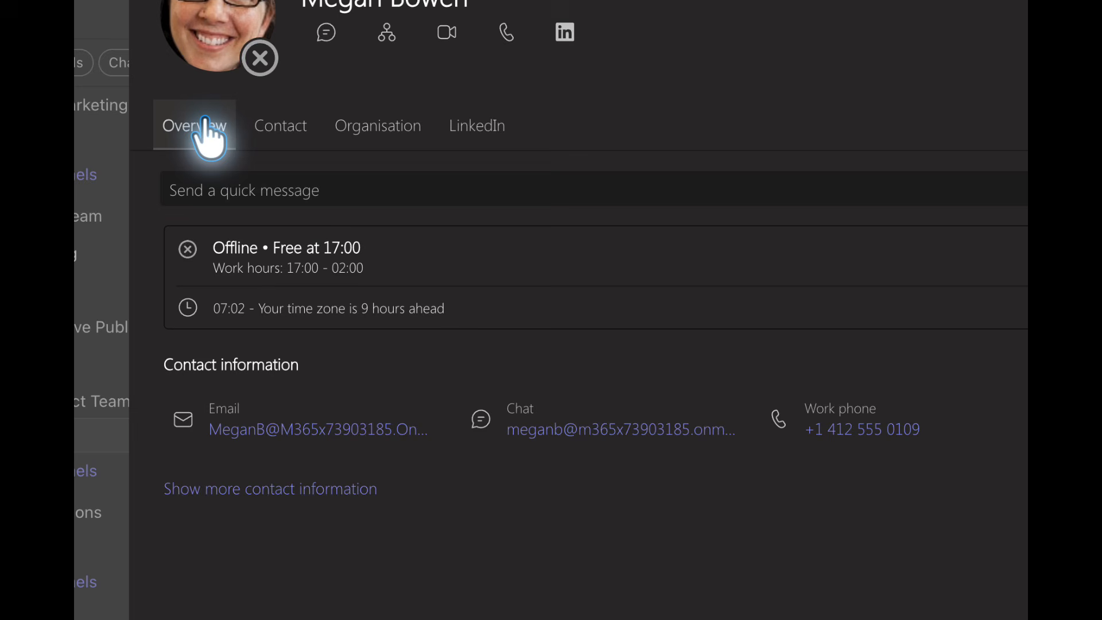
{"action": "scroll", "coordinate": [508, 173], "scroll_direction": "down", "scroll_amount": 3}
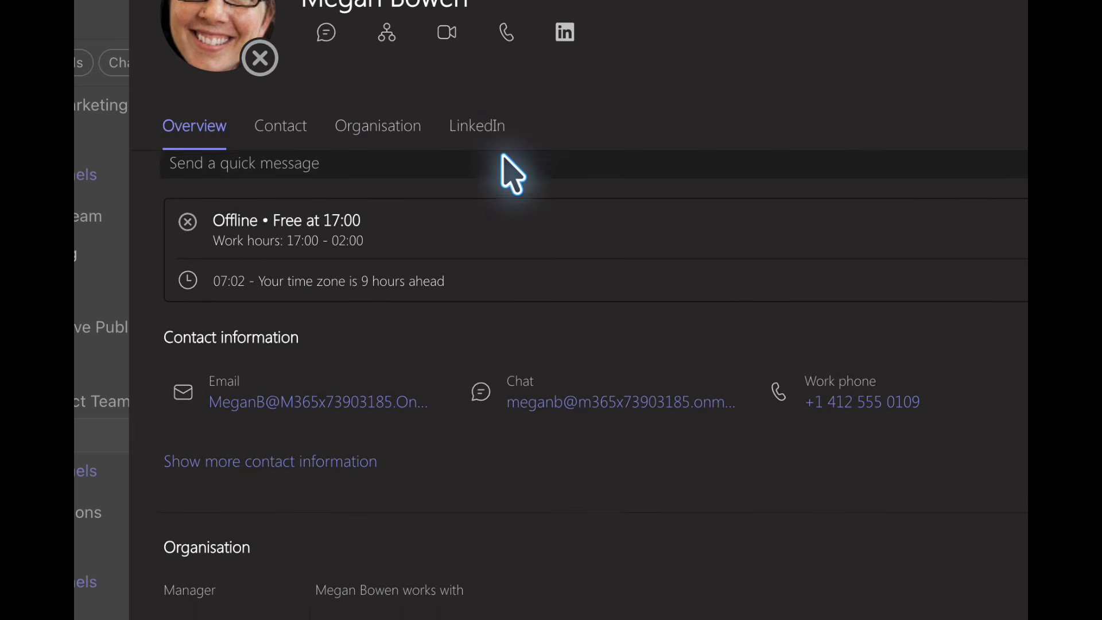
{"action": "scroll", "coordinate": [505, 164], "scroll_direction": "up", "scroll_amount": 3}
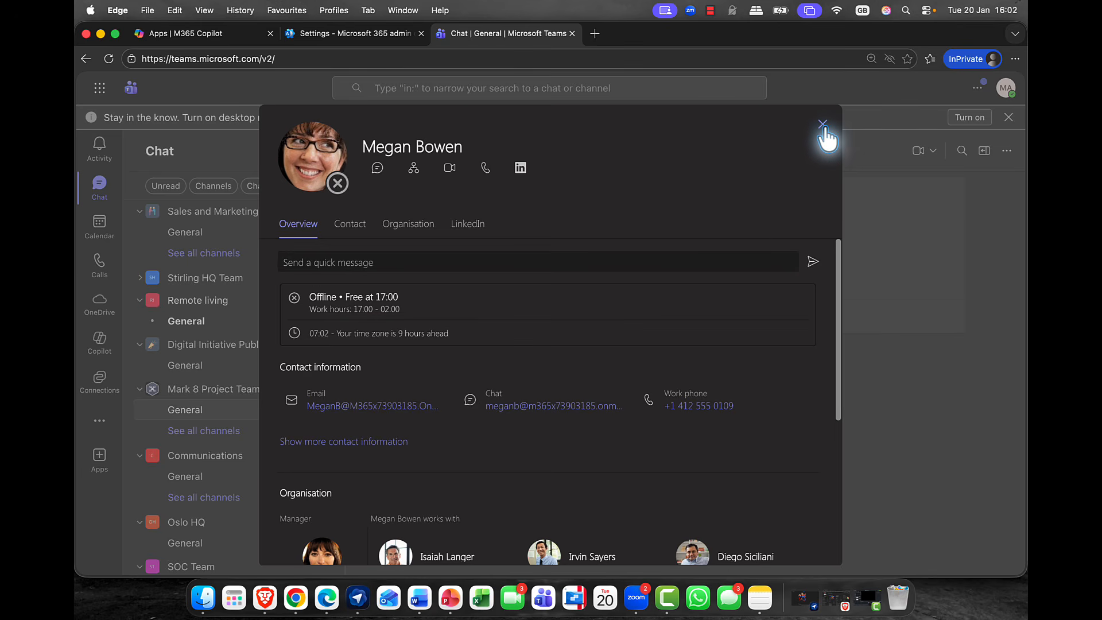
{"action": "left_click", "coordinate": [822, 125]}
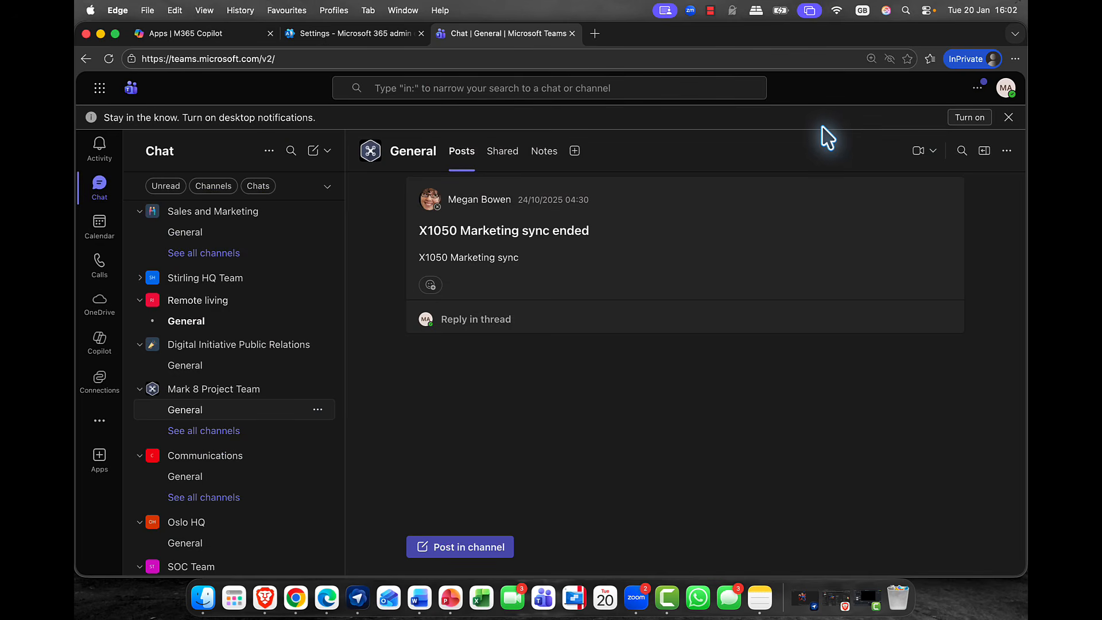
Switch to the Microsoft 365 admin center and open People settings from the Org settings services.
{"action": "left_click", "coordinate": [367, 33]}
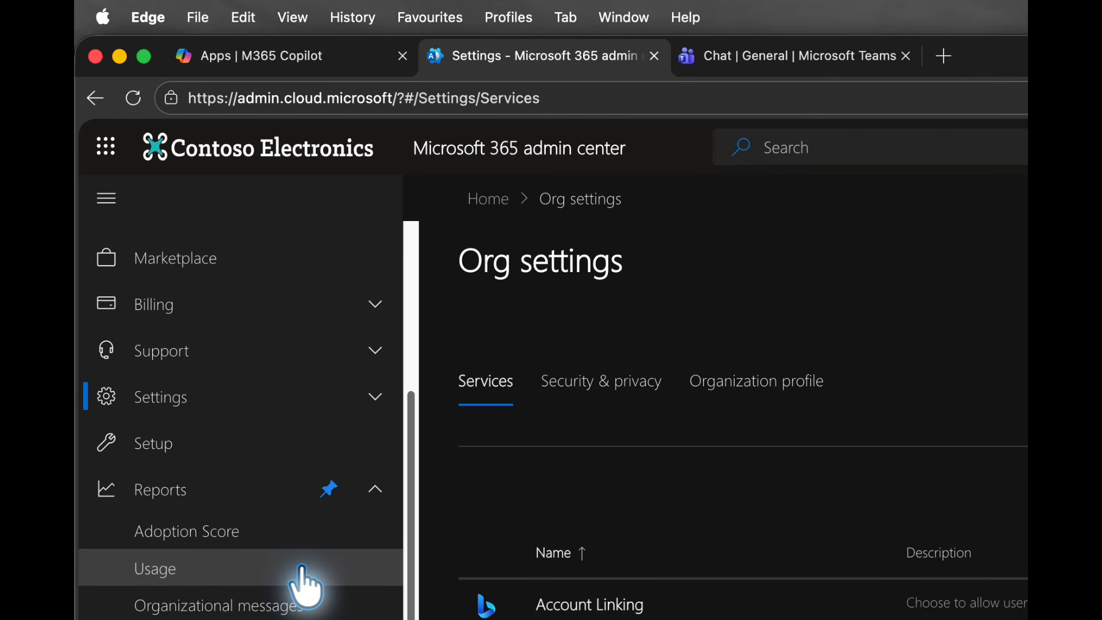
{"action": "left_click", "coordinate": [253, 402]}
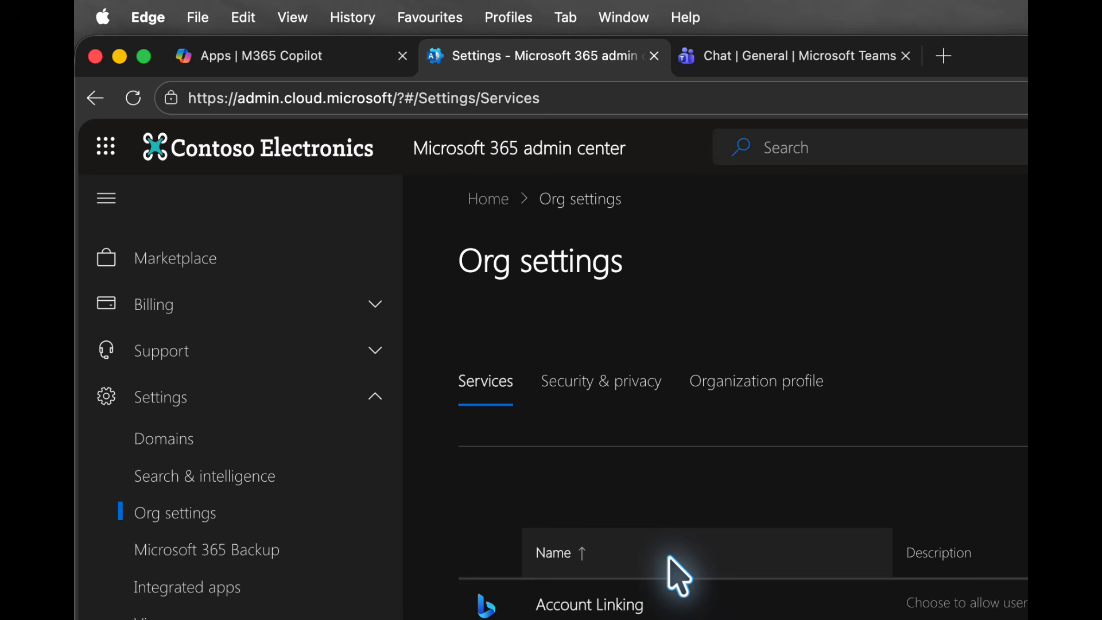
{"action": "scroll", "coordinate": [680, 574], "scroll_direction": "down", "scroll_amount": 10}
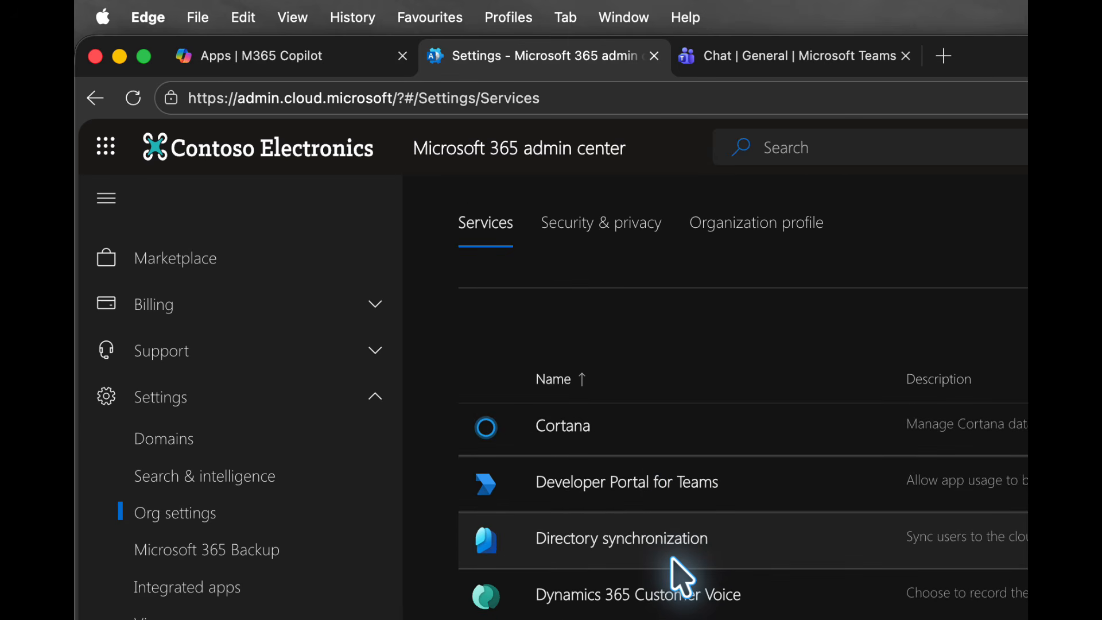
{"action": "scroll", "coordinate": [680, 573], "scroll_direction": "down", "scroll_amount": 5}
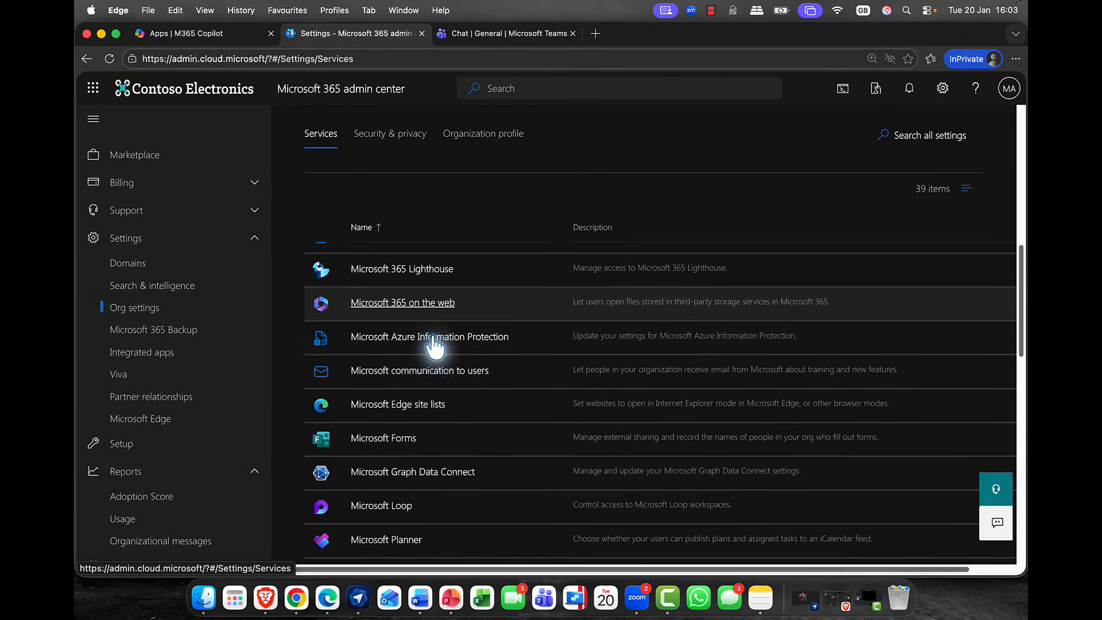
{"action": "scroll", "coordinate": [435, 344], "scroll_direction": "down", "scroll_amount": 6}
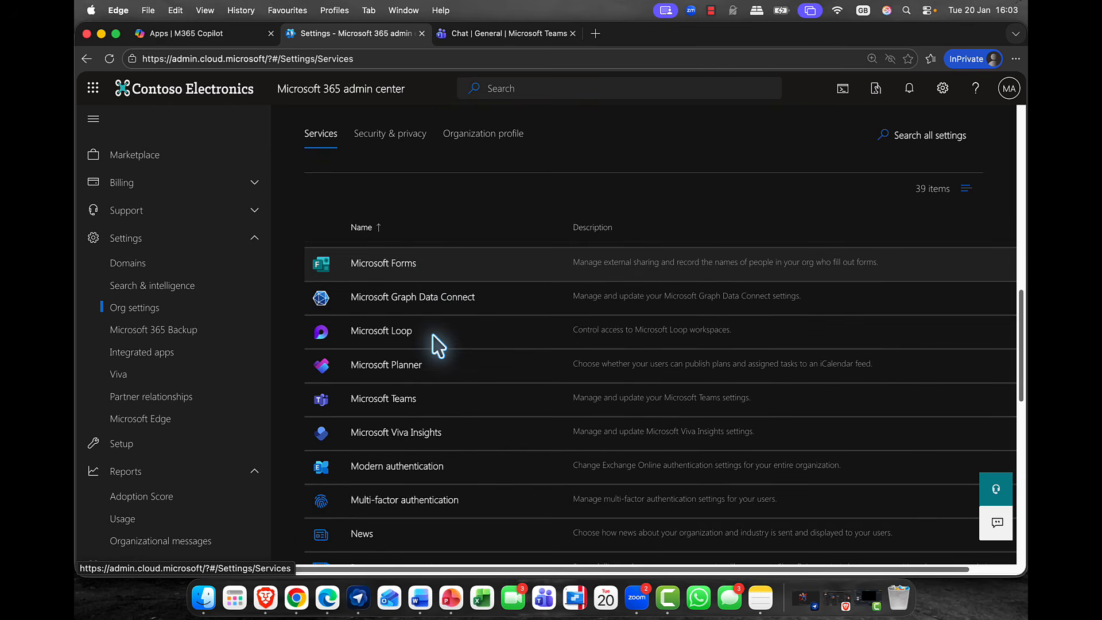
{"action": "scroll", "coordinate": [437, 344], "scroll_direction": "down", "scroll_amount": 1}
{"action": "scroll", "coordinate": [437, 344], "scroll_direction": "down", "scroll_amount": 4}
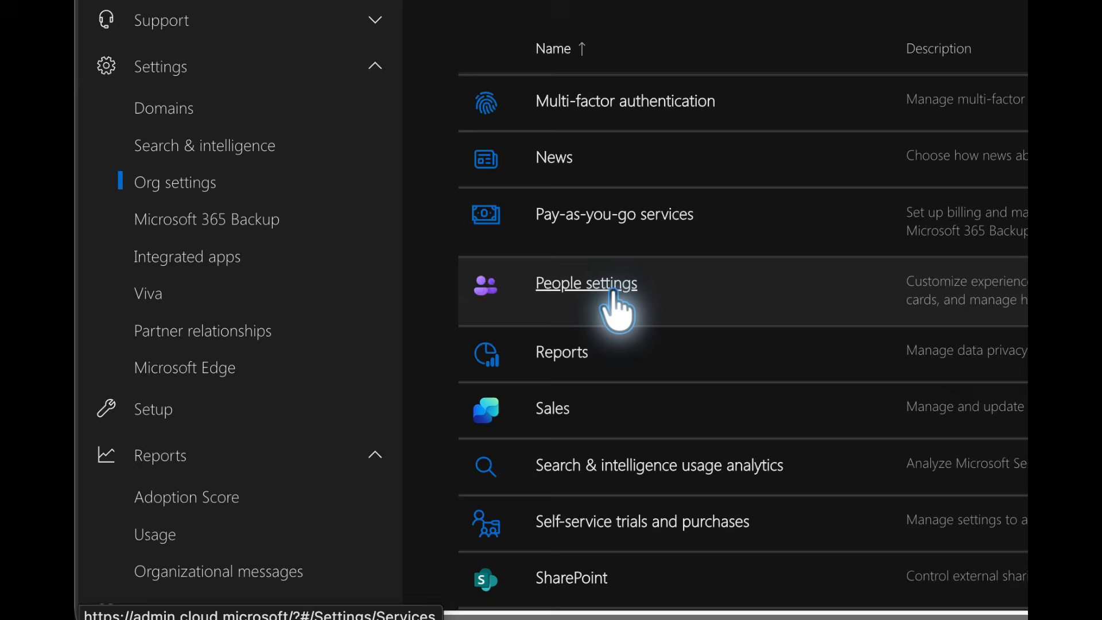
{"action": "left_click", "coordinate": [394, 373]}
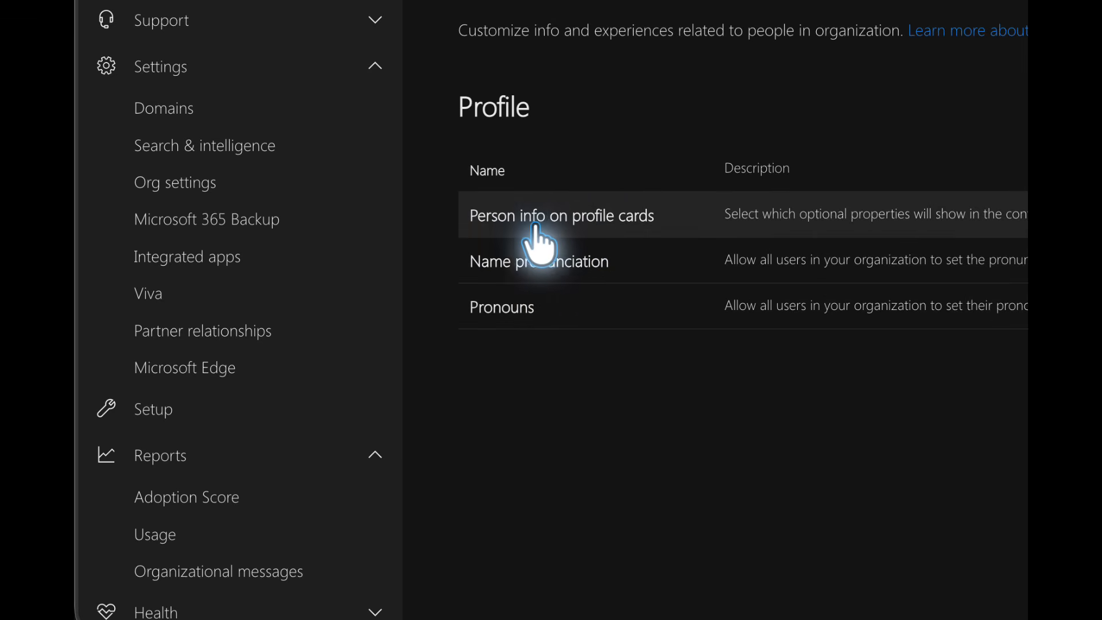
Open Person info on profile cards and select the Division, Role and UserPrincipalName properties.
{"action": "left_click", "coordinate": [624, 232]}
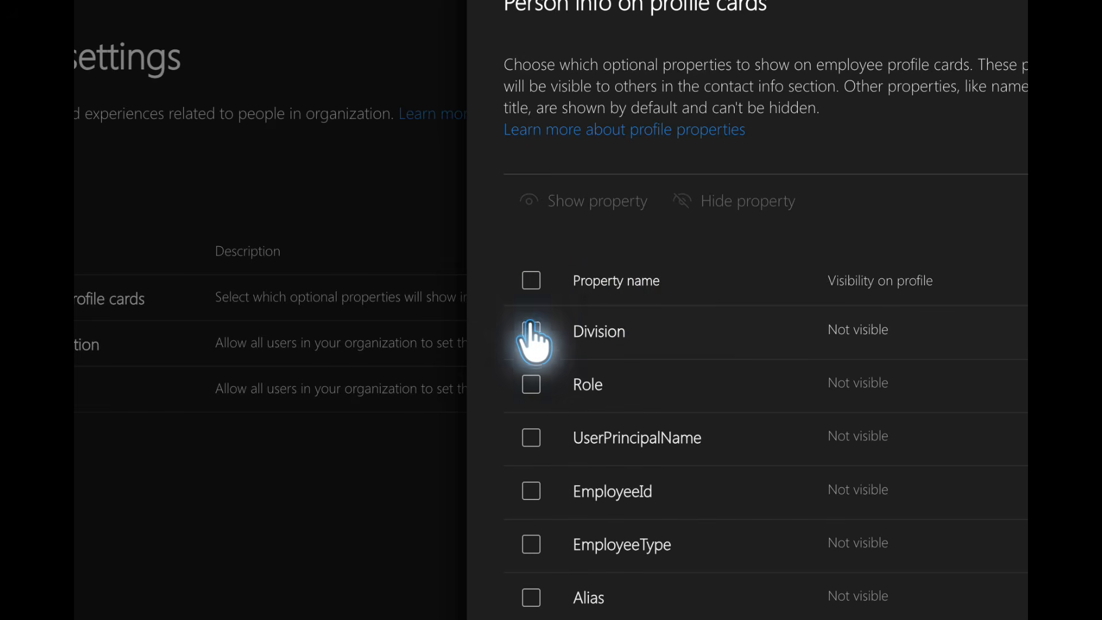
{"action": "left_click", "coordinate": [531, 332]}
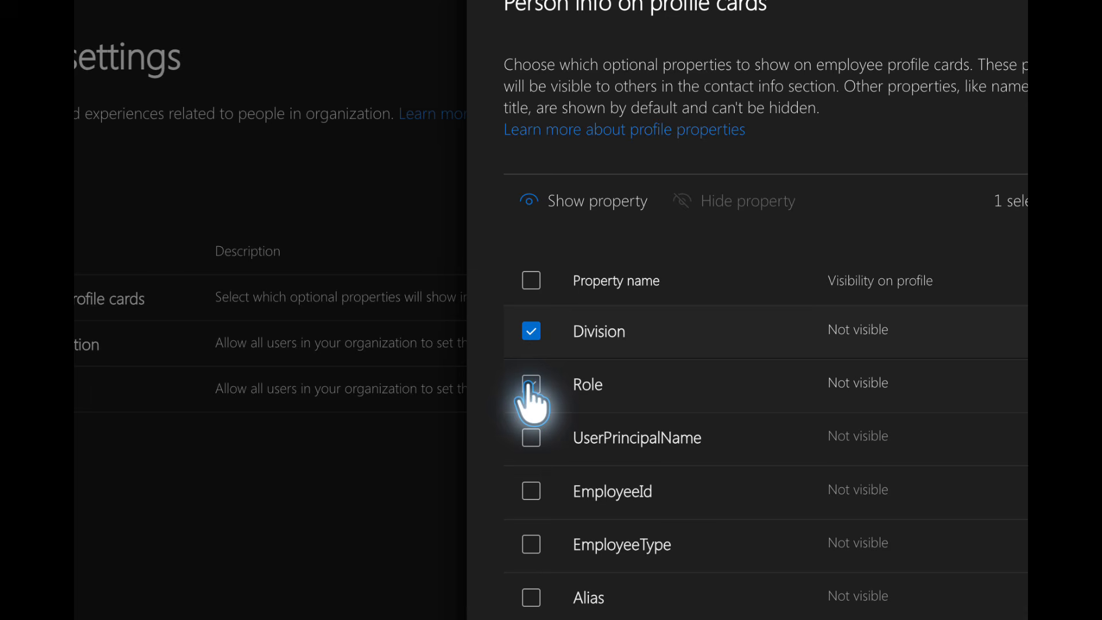
{"action": "left_click", "coordinate": [531, 384]}
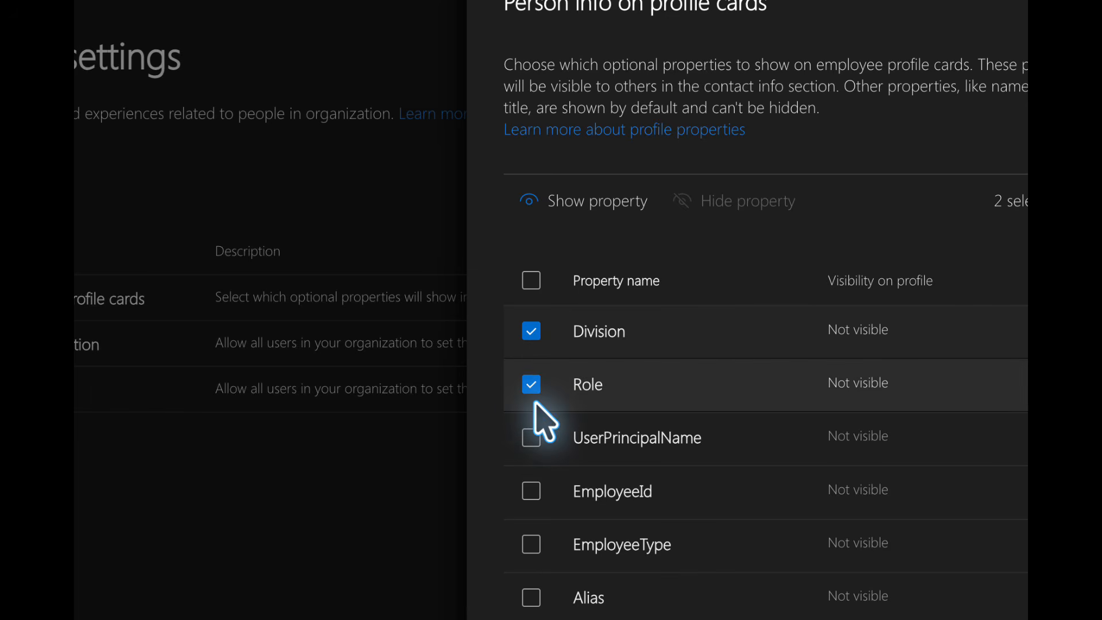
{"action": "left_click", "coordinate": [532, 438]}
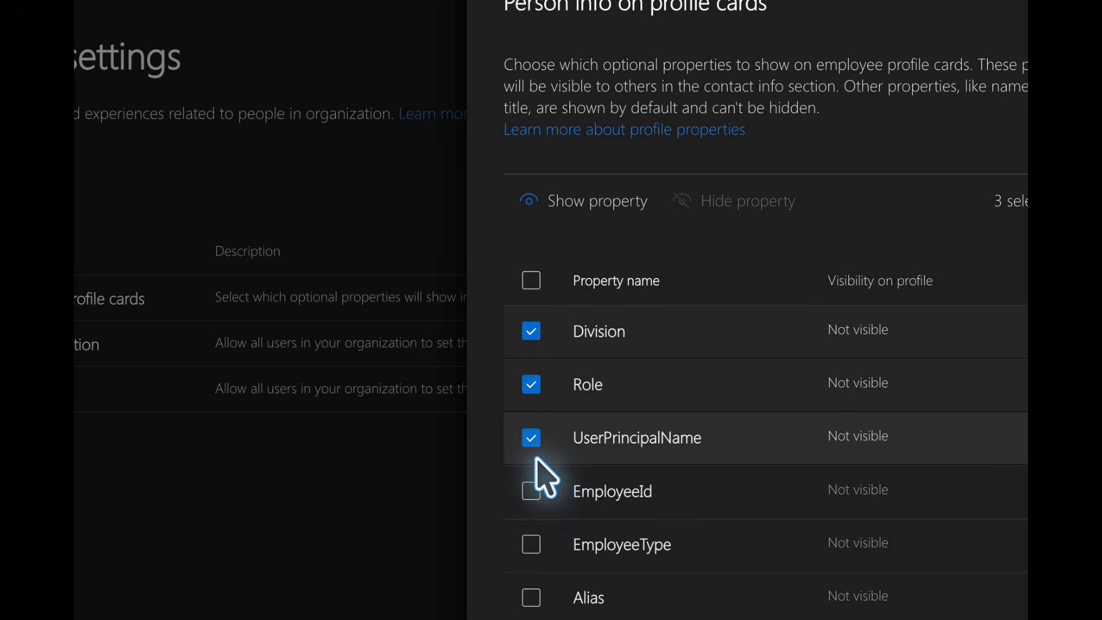
Deselect Division, Role and UserPrincipalName, look through the other optional properties and close the profile card settings without changes.
{"action": "left_click", "coordinate": [530, 385]}
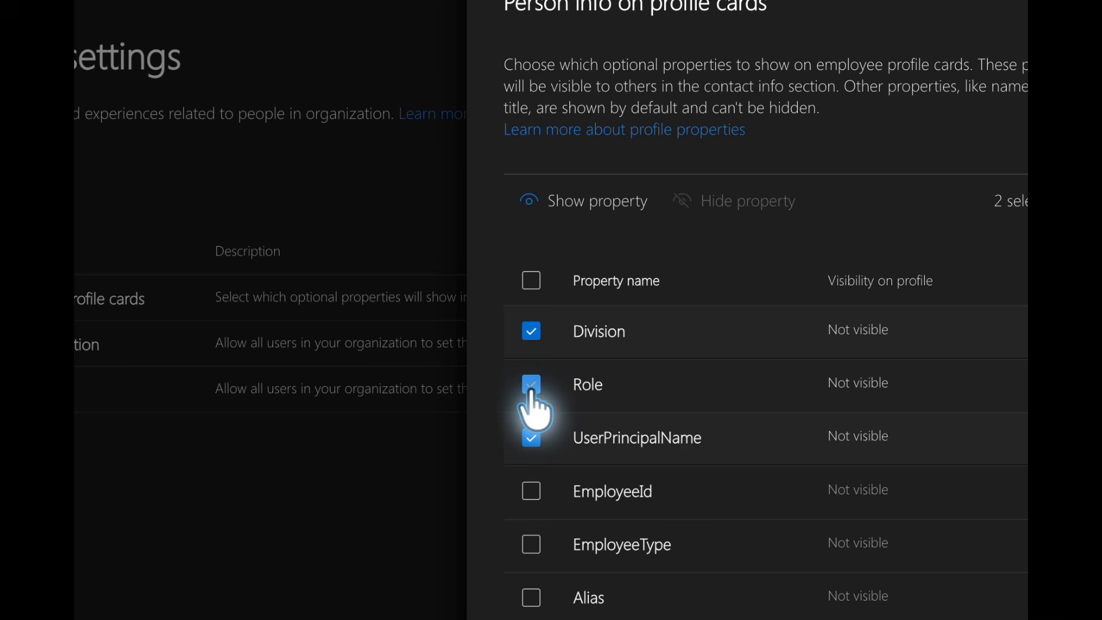
{"action": "left_click", "coordinate": [530, 437]}
{"action": "left_click", "coordinate": [531, 331]}
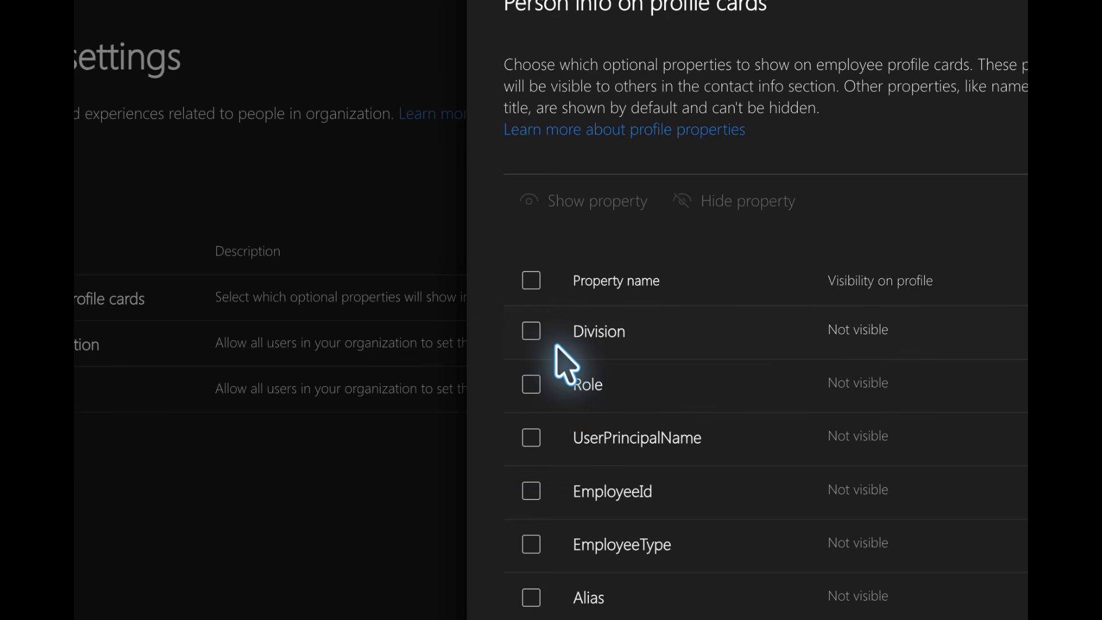
{"action": "scroll", "coordinate": [565, 364], "scroll_direction": "down", "scroll_amount": 2}
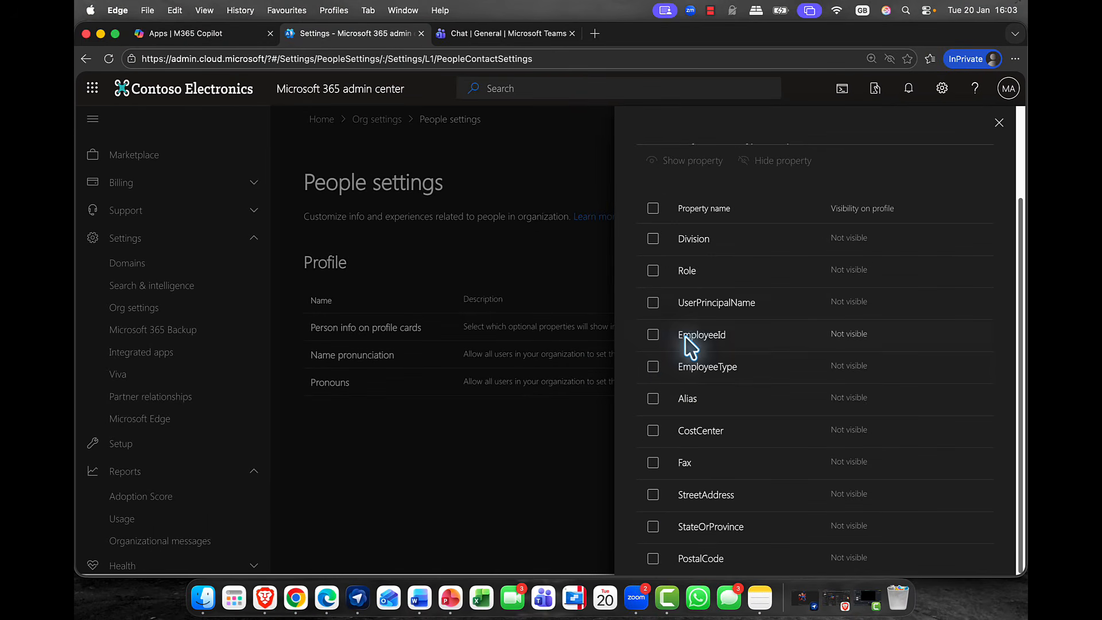
{"action": "scroll", "coordinate": [690, 344], "scroll_direction": "up", "scroll_amount": 3}
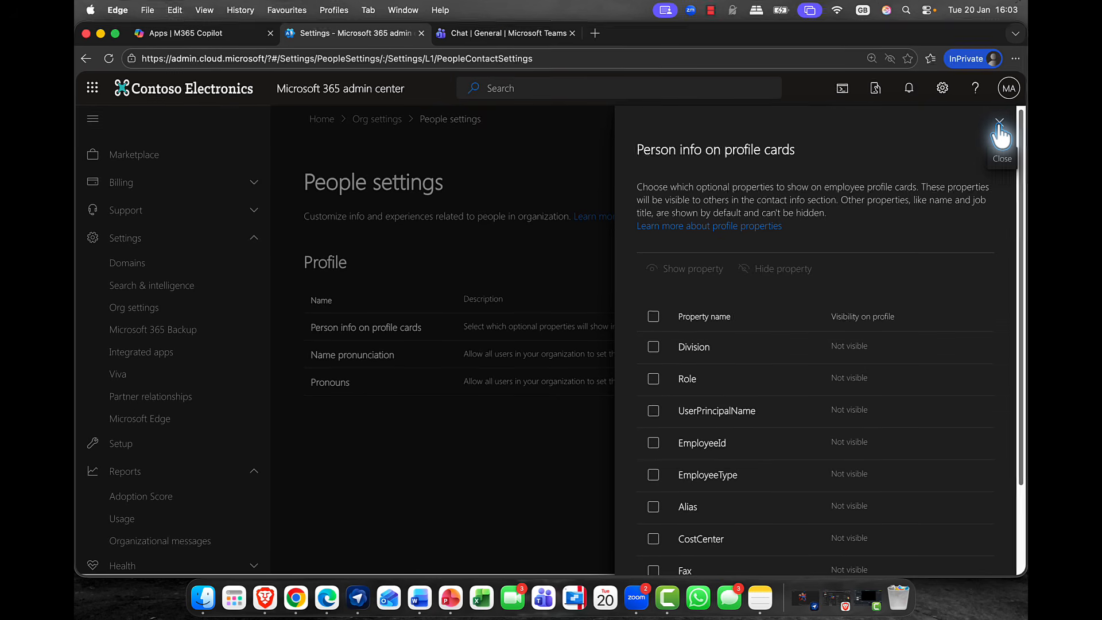
{"action": "left_click", "coordinate": [999, 123]}
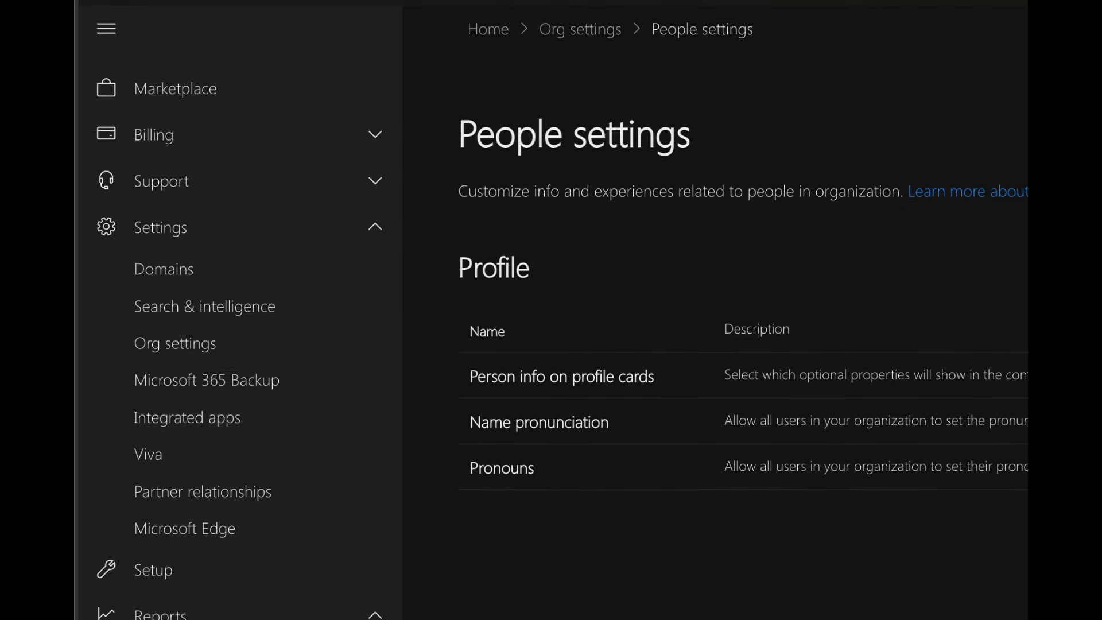
Switch to the Microsoft Teams admin center and open the organisation-wide Teams settings.
{"action": "scroll", "coordinate": [270, 376], "scroll_direction": "down", "scroll_amount": 10}
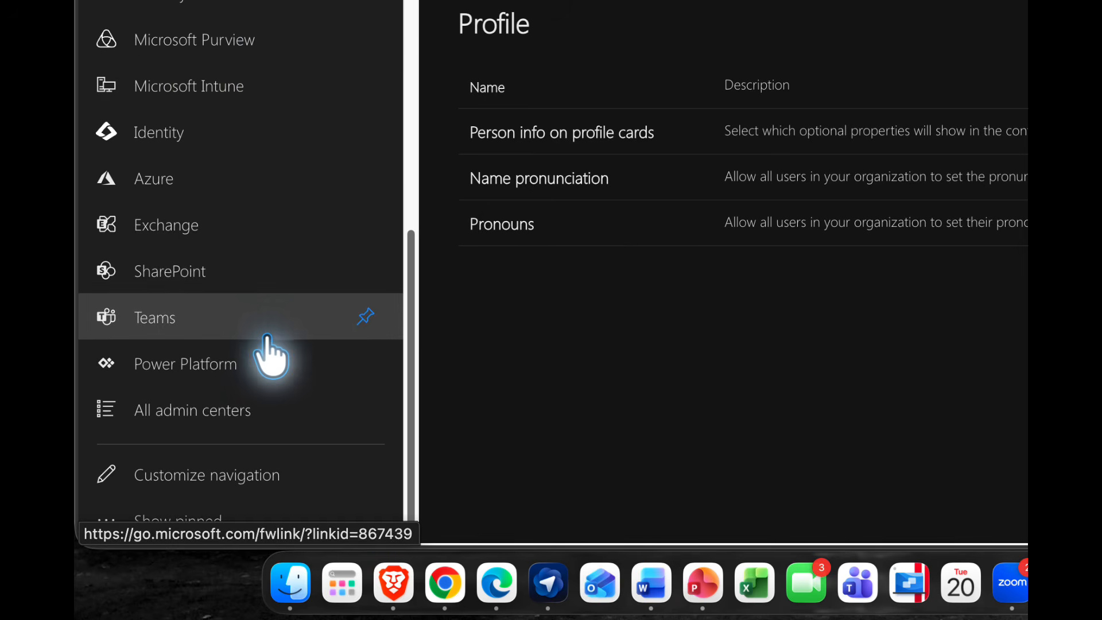
{"action": "left_click", "coordinate": [168, 319]}
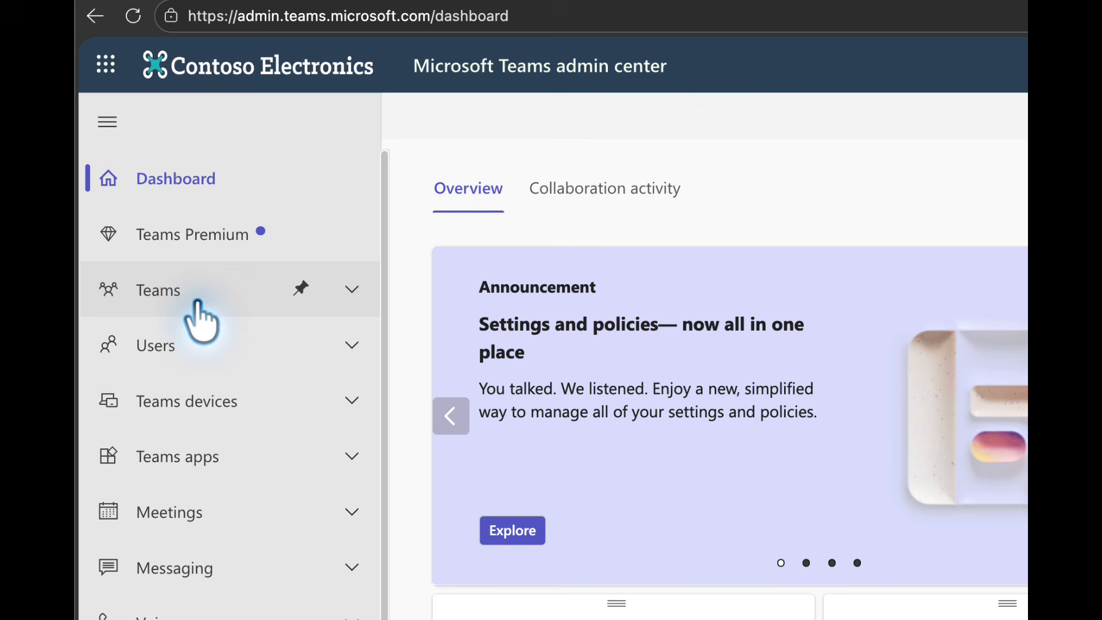
{"action": "left_click", "coordinate": [174, 293]}
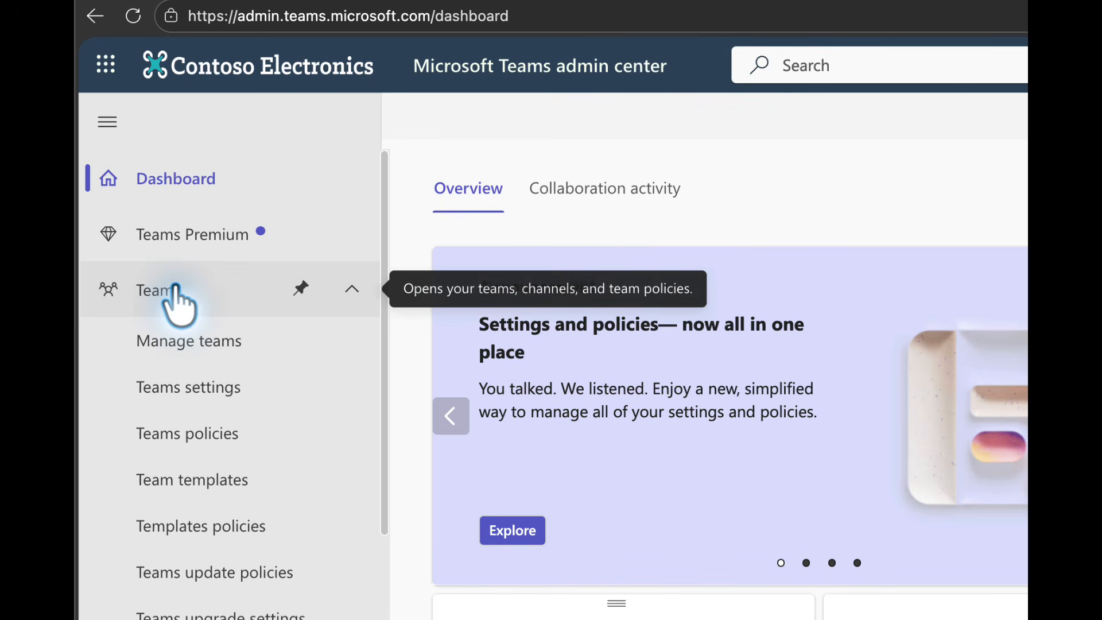
{"action": "left_click", "coordinate": [218, 389]}
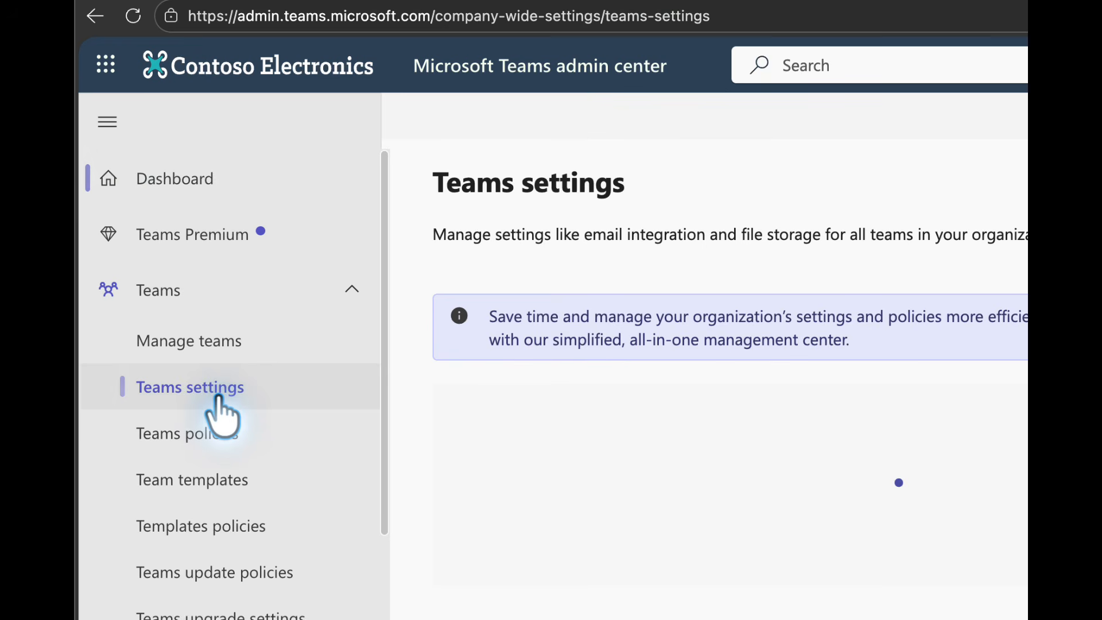
Find the Organization section of Teams settings and toggle Show Organization tab for users.
{"action": "scroll", "coordinate": [597, 559], "scroll_direction": "down", "scroll_amount": 10}
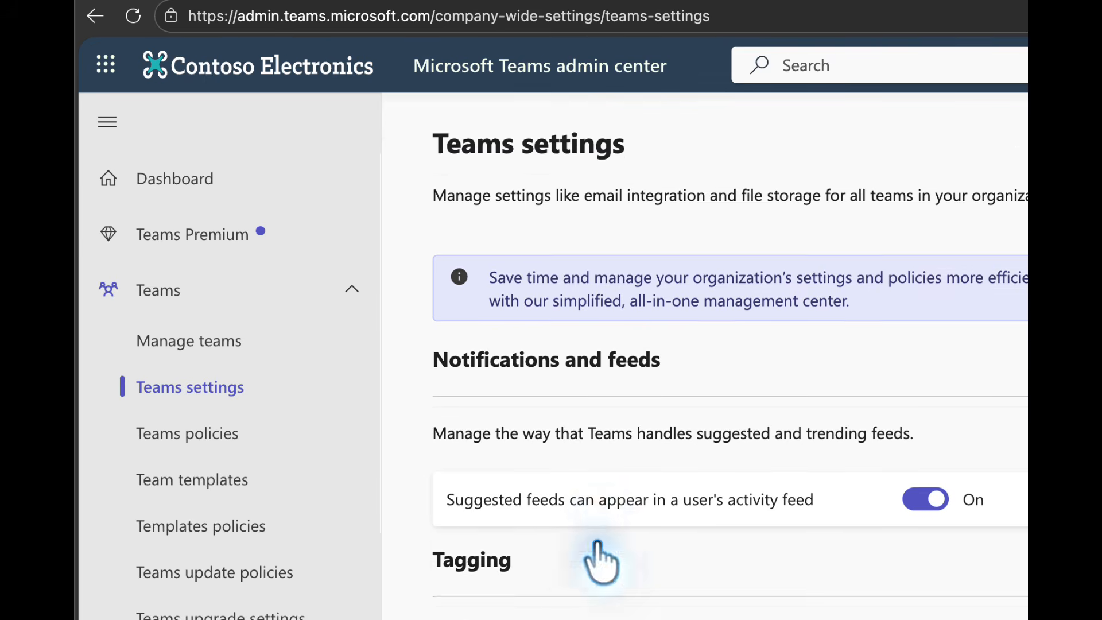
{"action": "scroll", "coordinate": [610, 560], "scroll_direction": "down", "scroll_amount": 10}
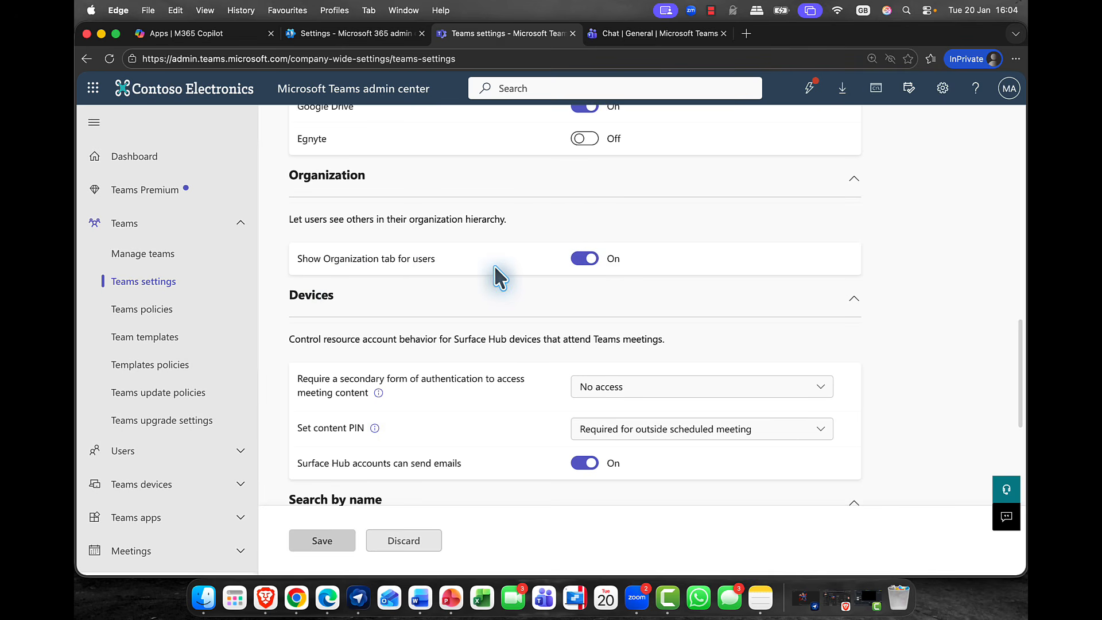
{"action": "left_click", "coordinate": [588, 259]}
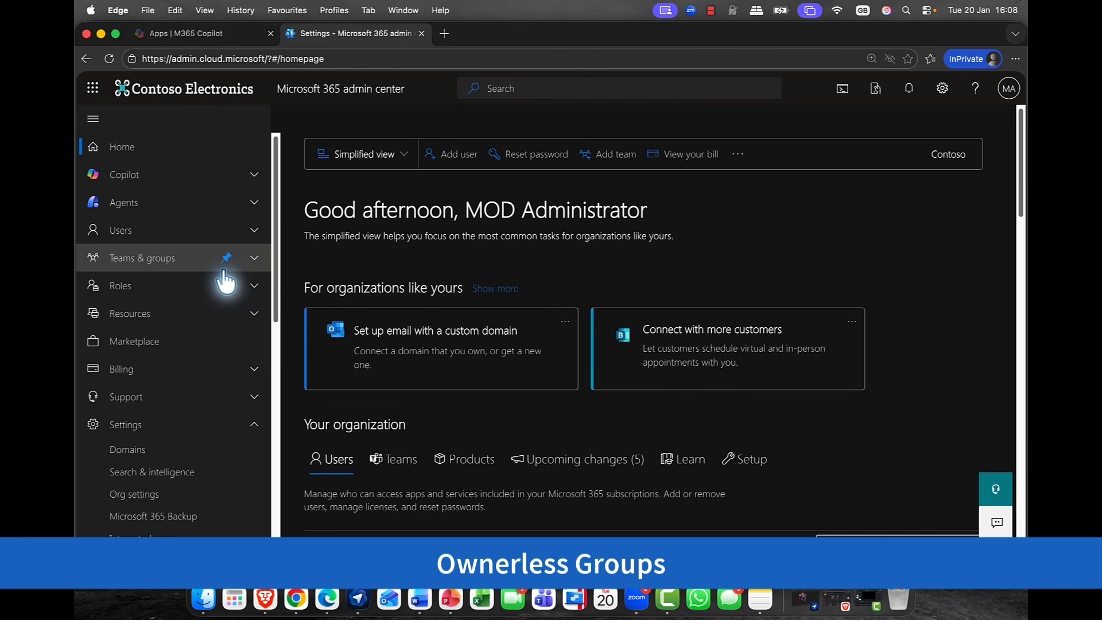
In the Microsoft 365 admin center, open the Design team's details from Active teams & groups.
{"action": "left_click", "coordinate": [186, 261]}
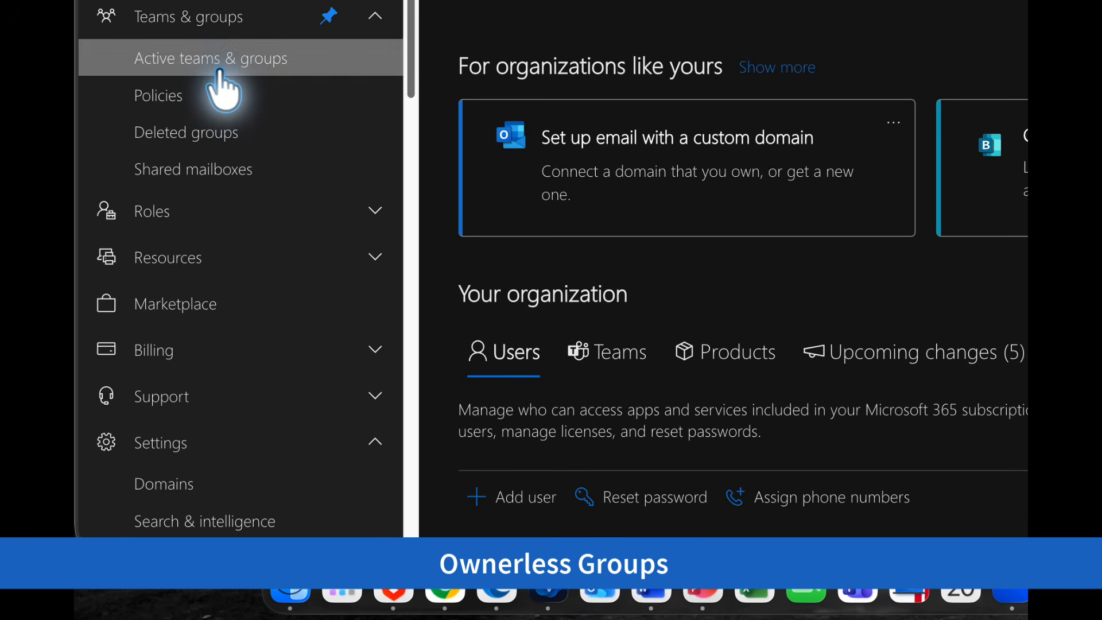
{"action": "left_click", "coordinate": [220, 70]}
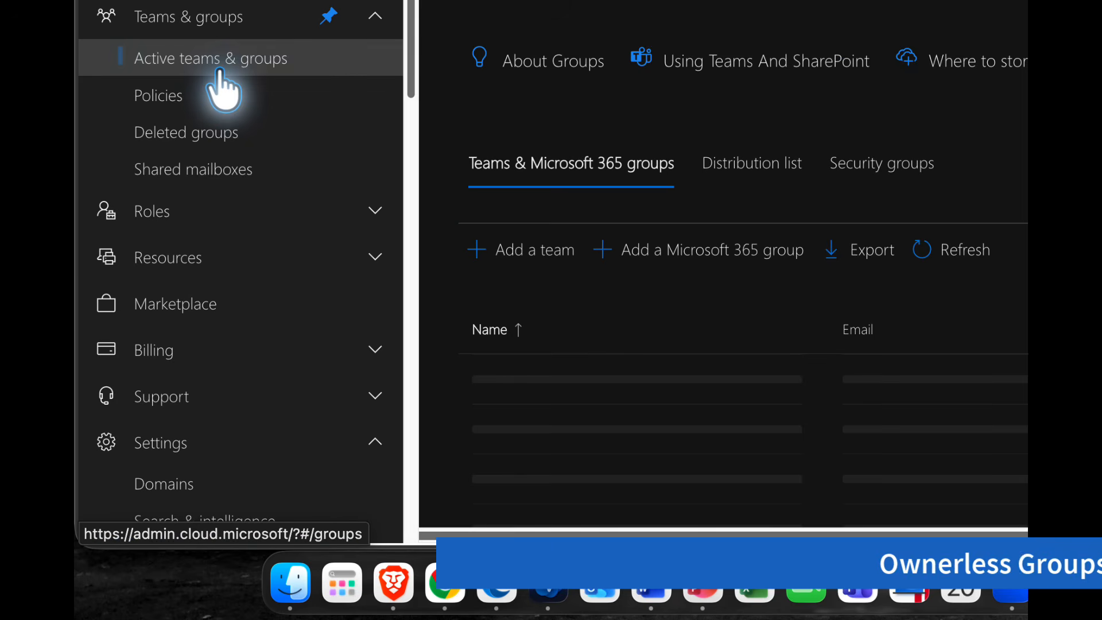
{"action": "scroll", "coordinate": [579, 126], "scroll_direction": "down", "scroll_amount": 6}
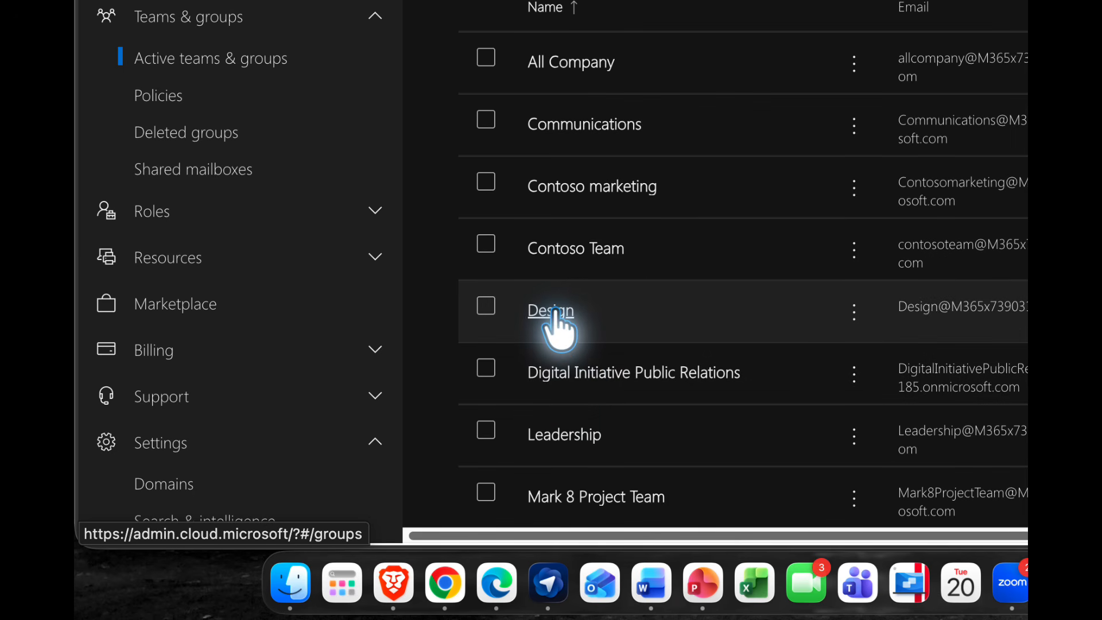
{"action": "left_click", "coordinate": [554, 314]}
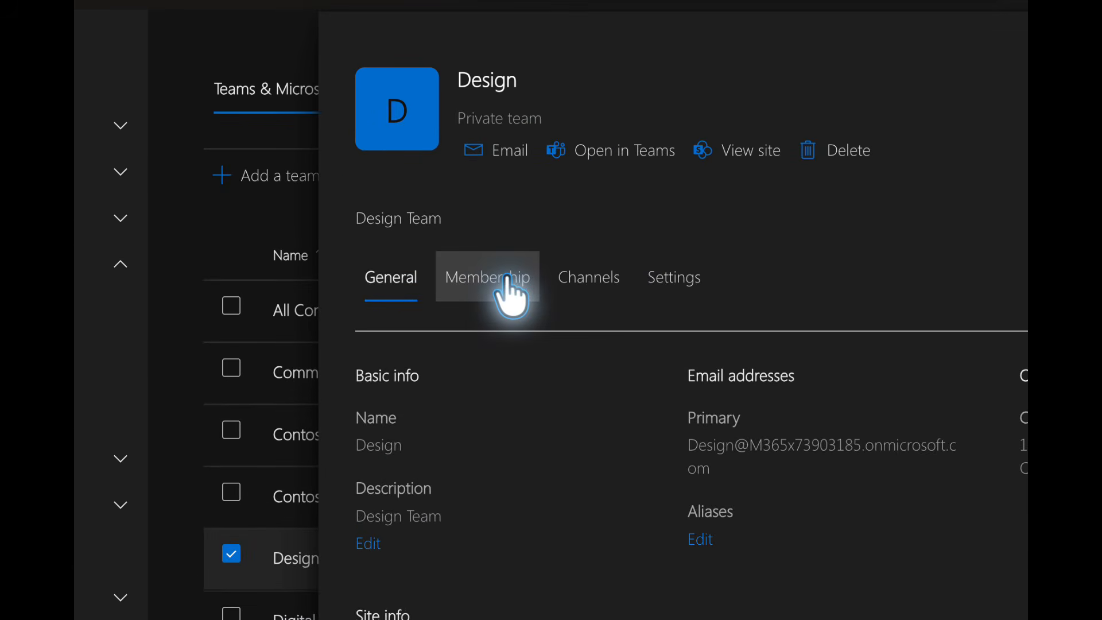
Review the Design team's owners under its membership, then close the details and clear the team's selection.
{"action": "left_click", "coordinate": [508, 280]}
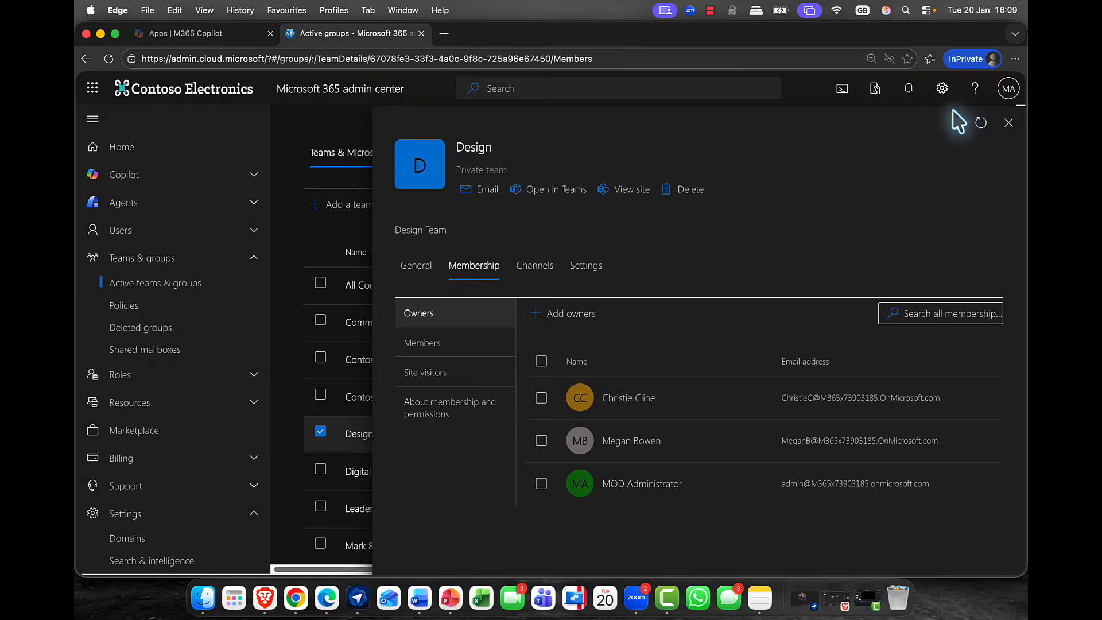
{"action": "left_click", "coordinate": [1008, 122]}
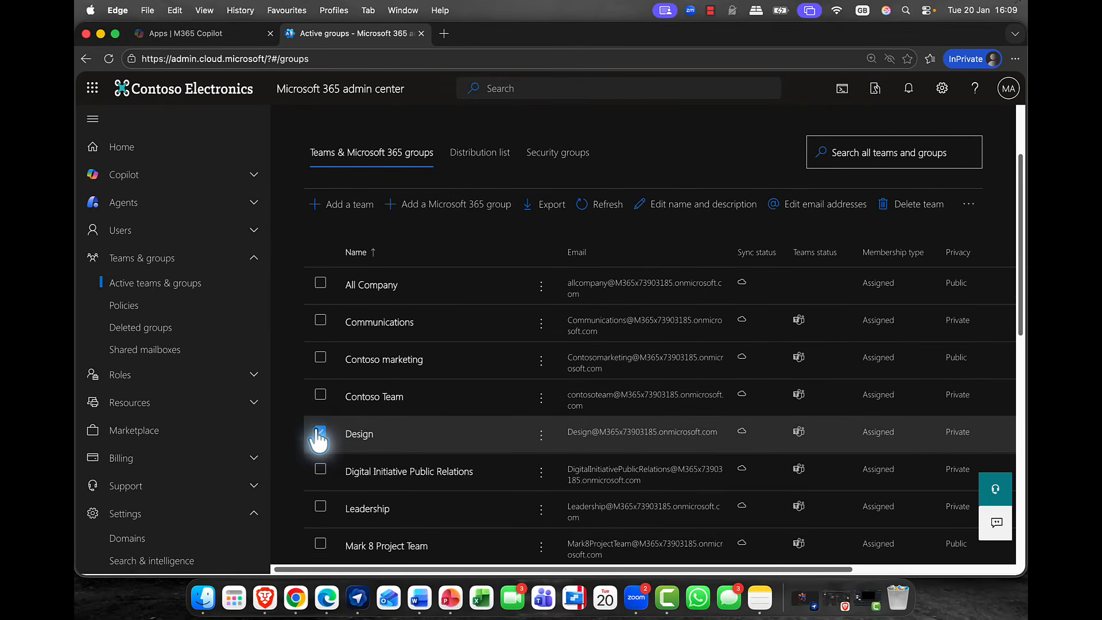
{"action": "left_click", "coordinate": [320, 434]}
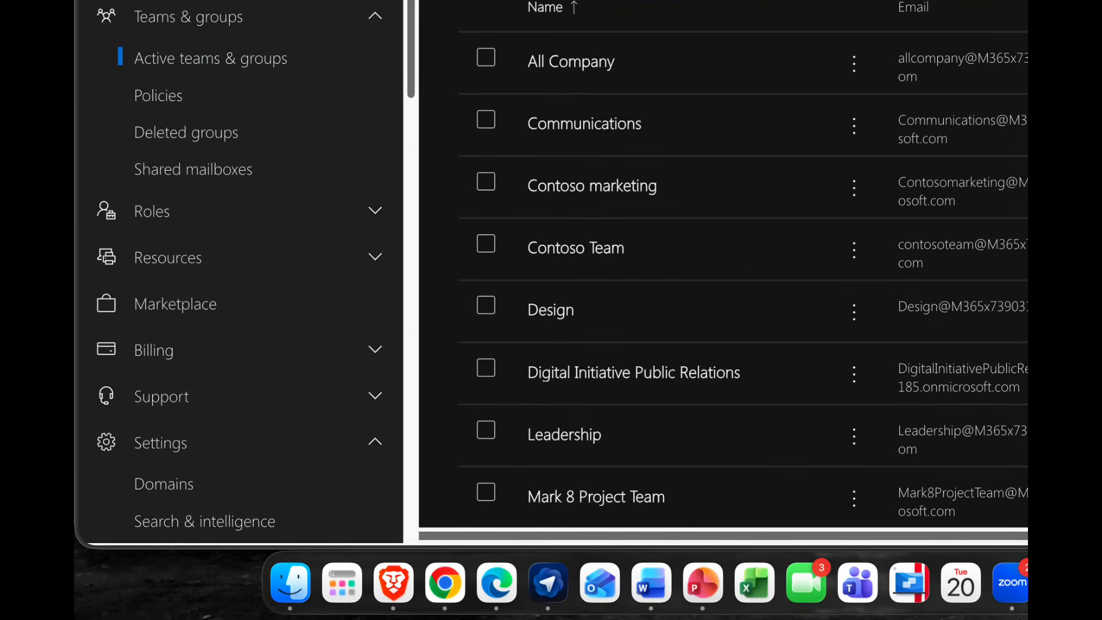
Open the Microsoft 365 Groups settings from the Org settings services.
{"action": "left_click", "coordinate": [371, 62]}
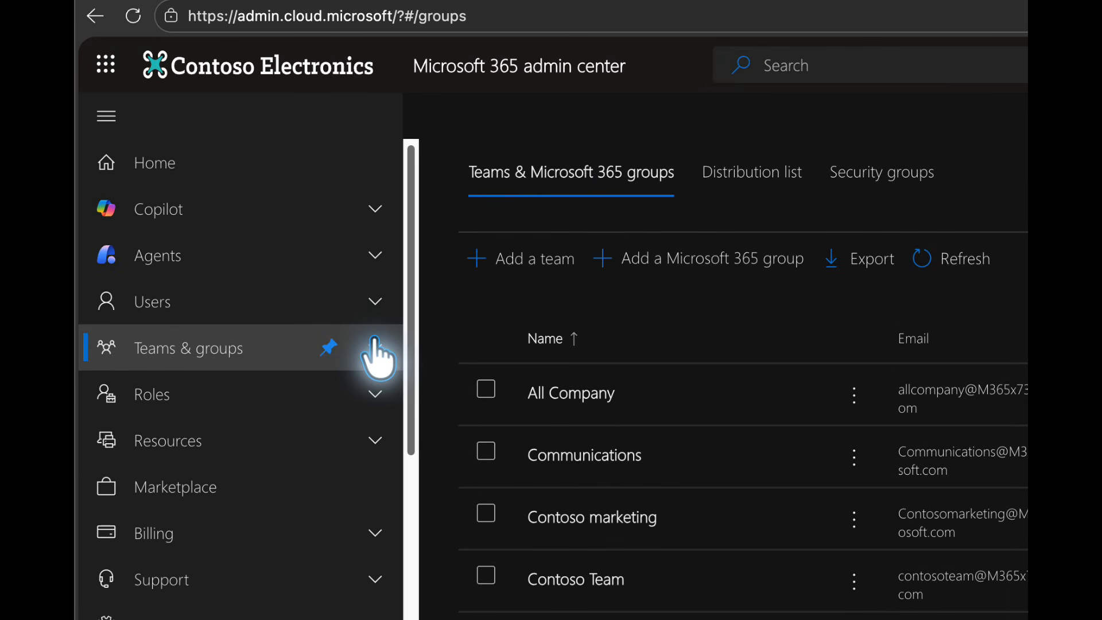
{"action": "scroll", "coordinate": [321, 327], "scroll_direction": "down", "scroll_amount": 3}
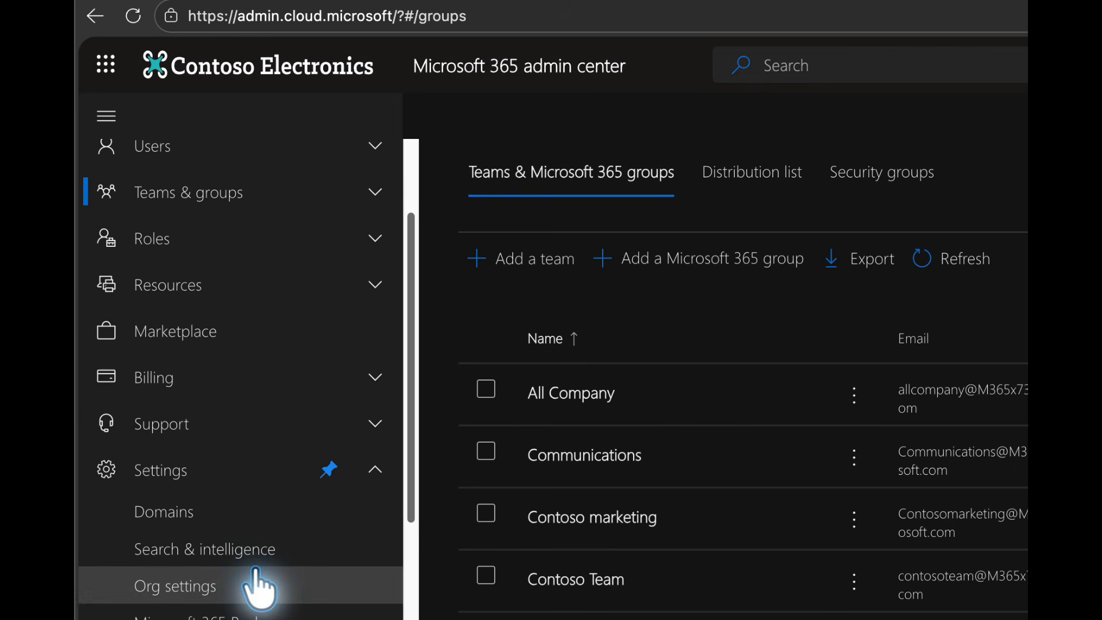
{"action": "left_click", "coordinate": [179, 591]}
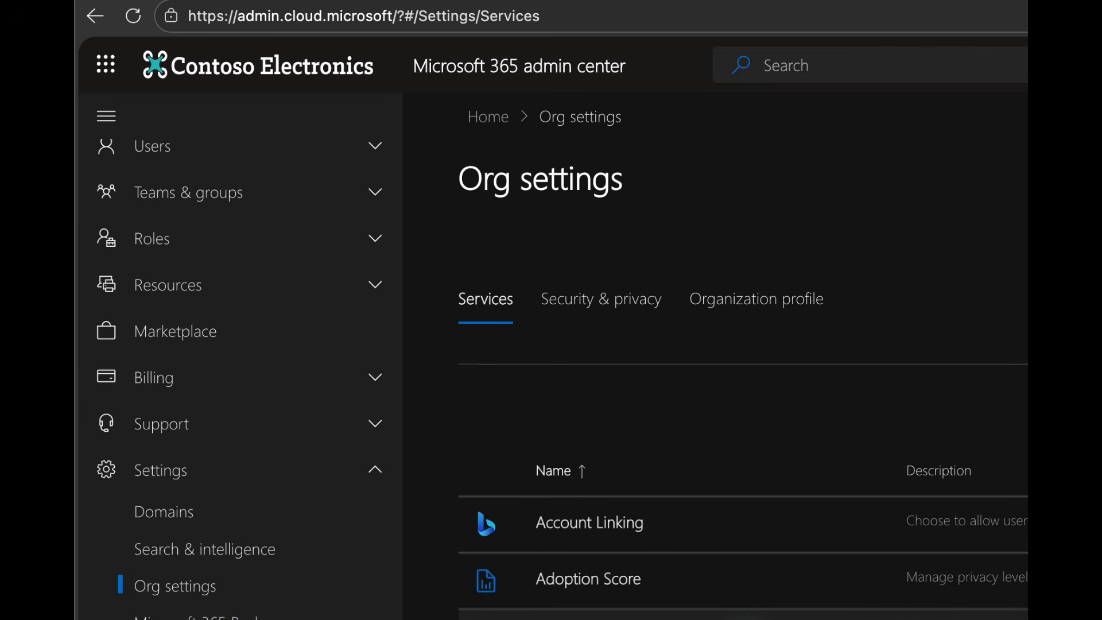
{"action": "scroll", "coordinate": [760, 617], "scroll_direction": "down", "scroll_amount": 15}
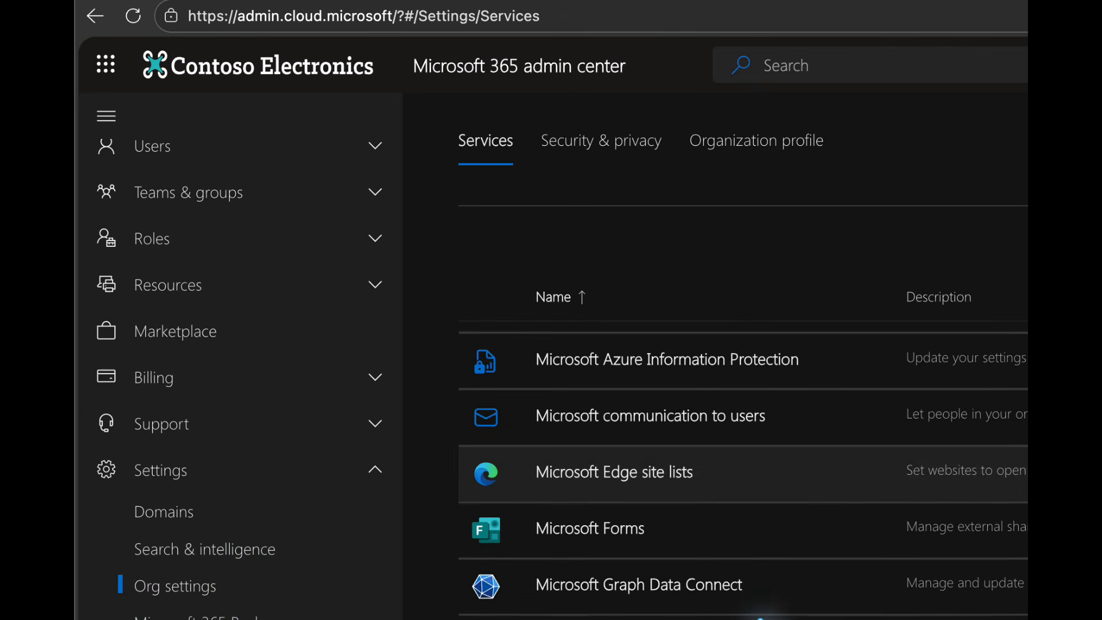
{"action": "scroll", "coordinate": [760, 616], "scroll_direction": "up", "scroll_amount": 4}
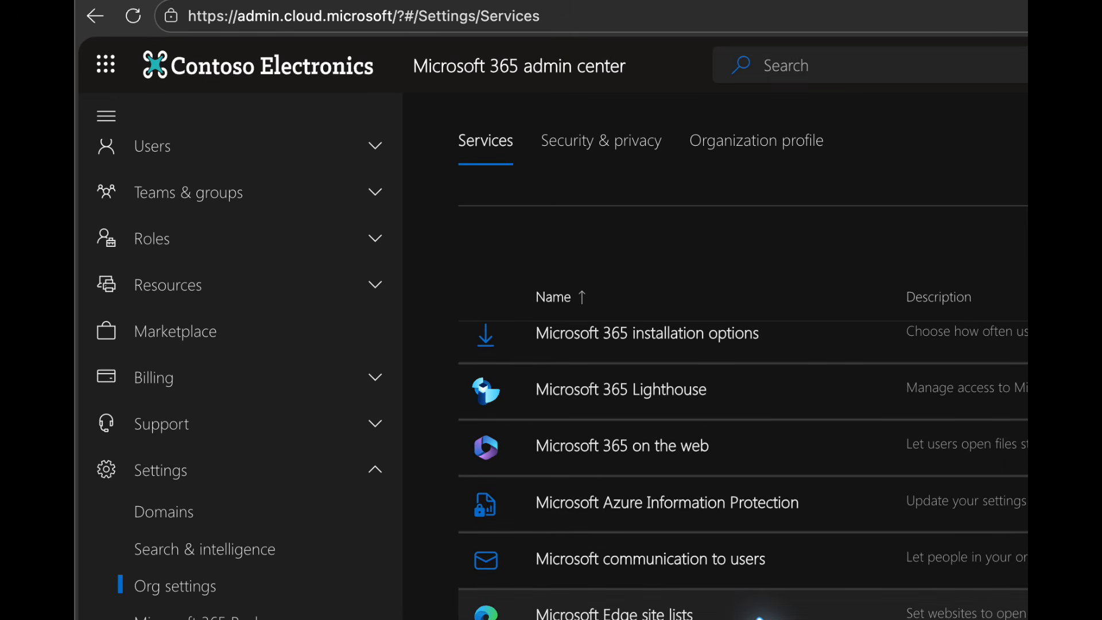
{"action": "scroll", "coordinate": [758, 615], "scroll_direction": "up", "scroll_amount": 2}
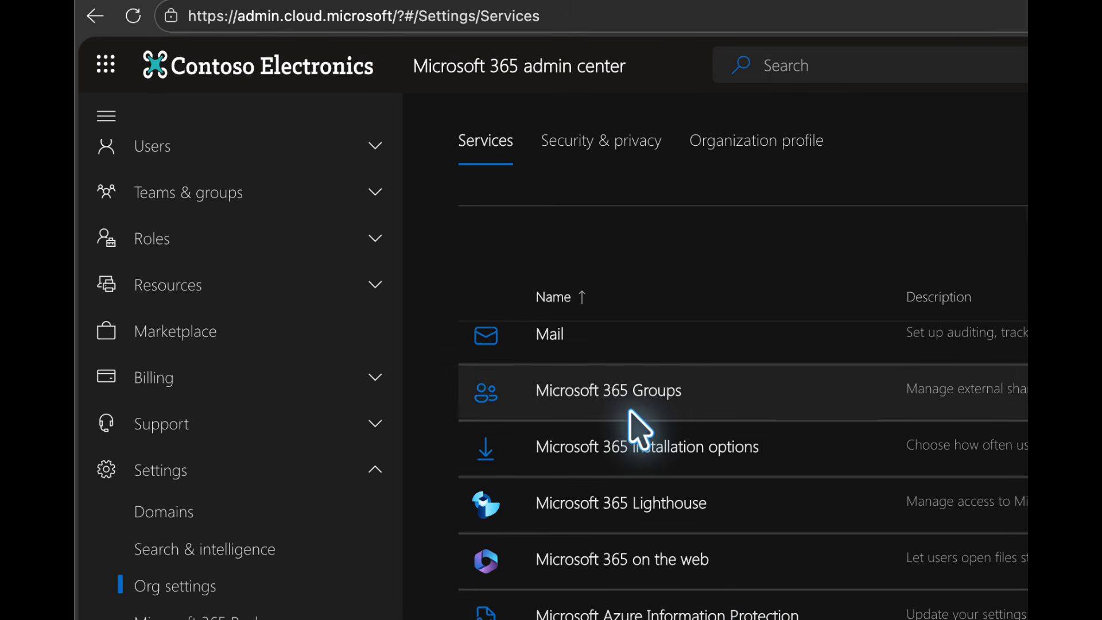
{"action": "left_click", "coordinate": [606, 393]}
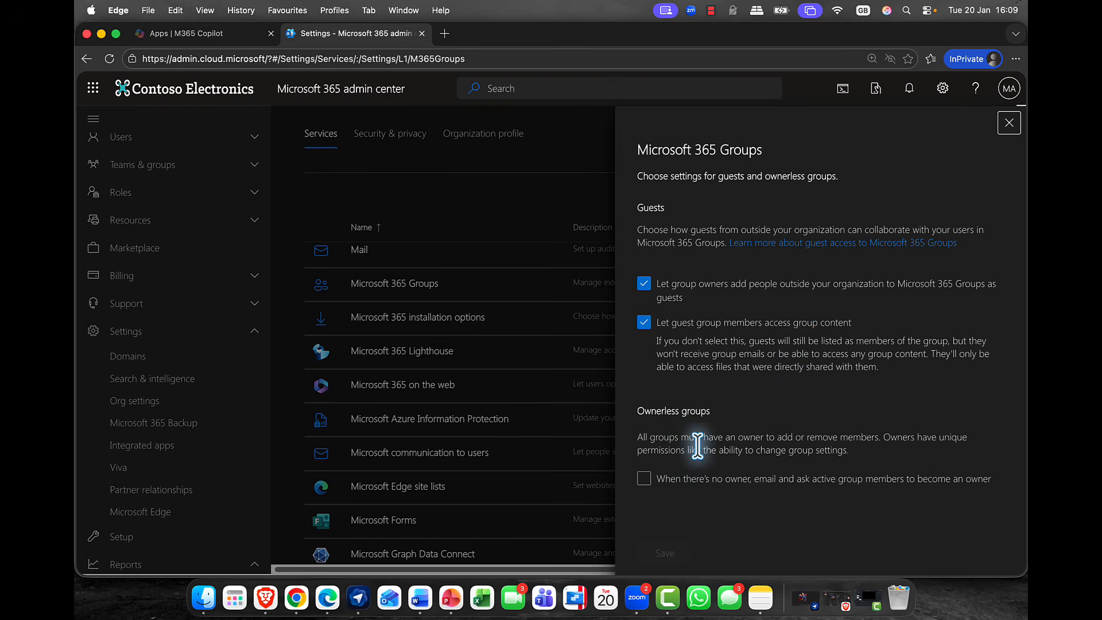
Enable emailing active group members to become an owner when a group has none, and open the policy configuration.
{"action": "left_click", "coordinate": [643, 479]}
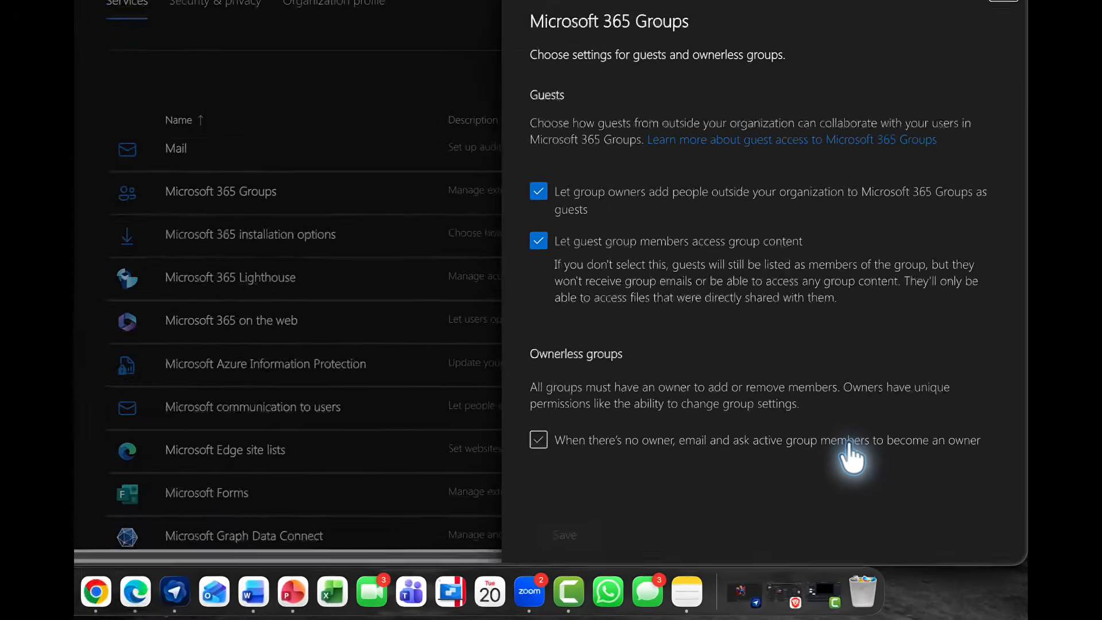
{"action": "left_click", "coordinate": [889, 490]}
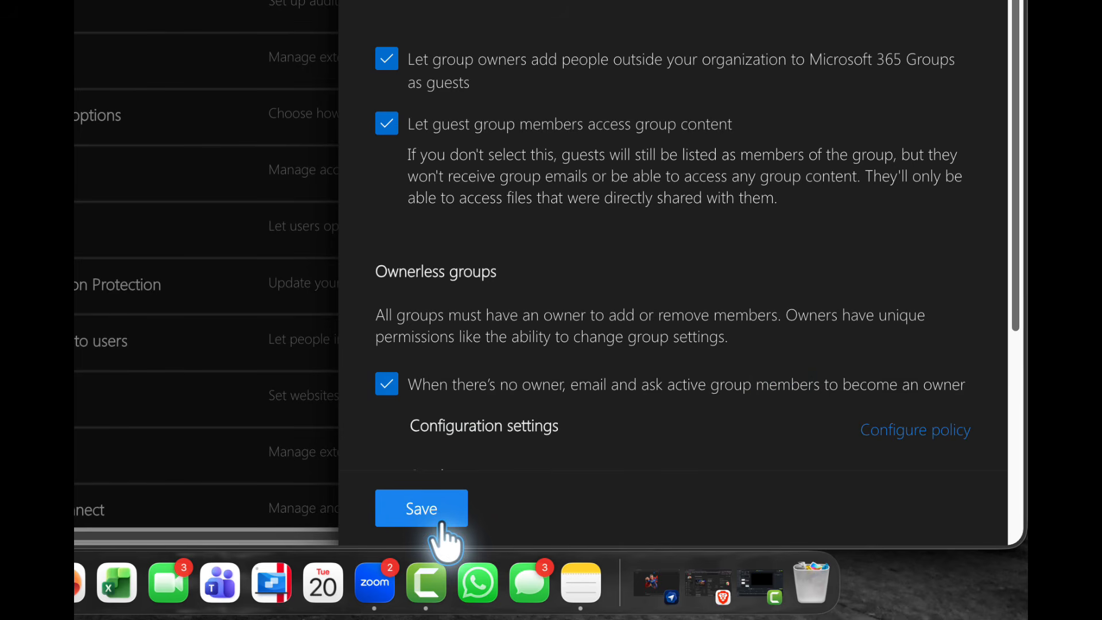
{"action": "left_click", "coordinate": [913, 436]}
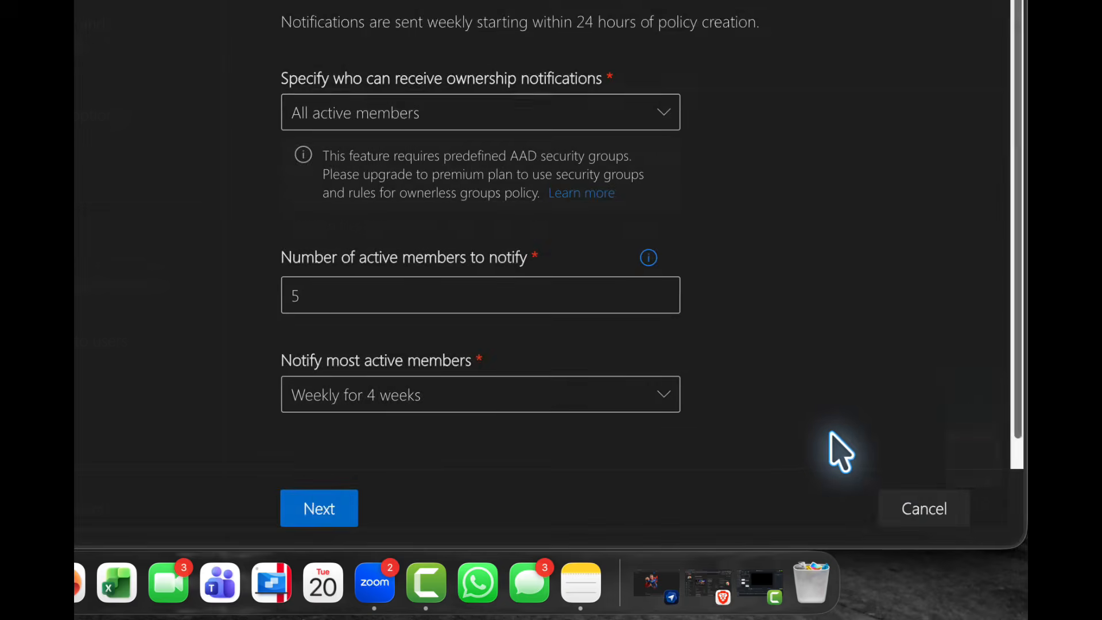
Complete the ownerless groups policy, keeping all active members, 5 members to notify, Weekly for 4 weeks, and the default sender, message and All groups.
{"action": "left_click_drag", "start_coordinate": [305, 297], "coordinate": [284, 317]}
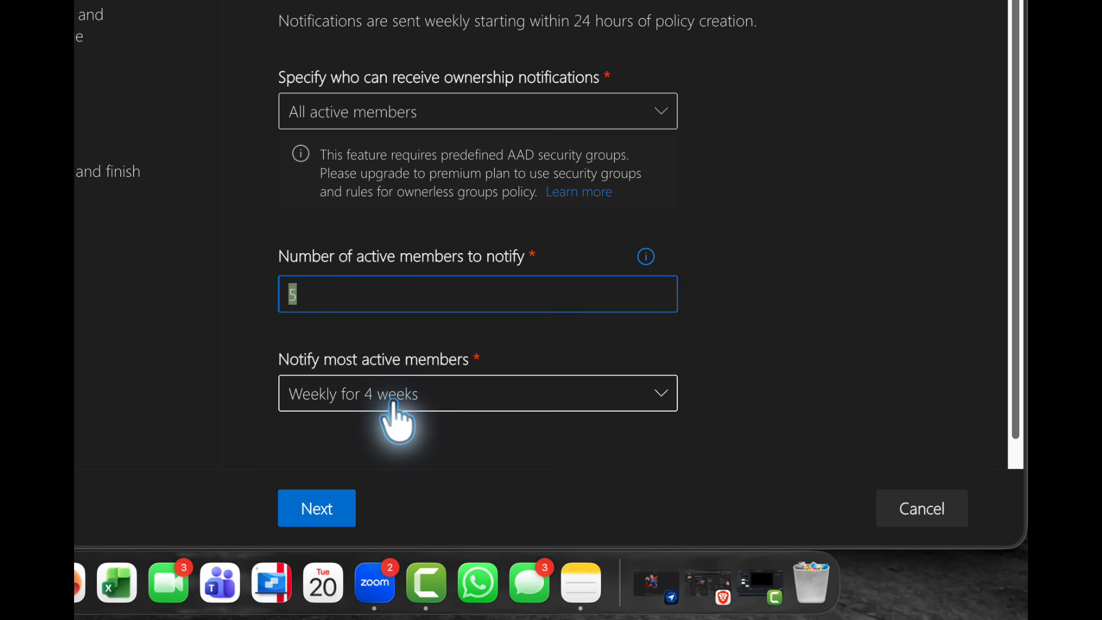
{"action": "left_click", "coordinate": [313, 507]}
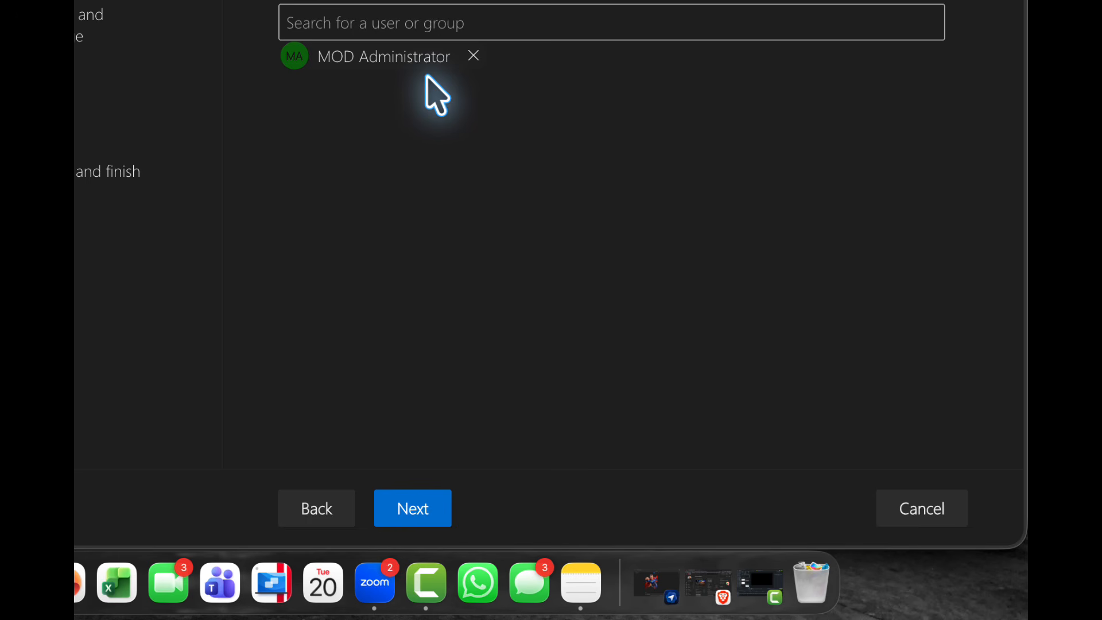
{"action": "left_click", "coordinate": [415, 507]}
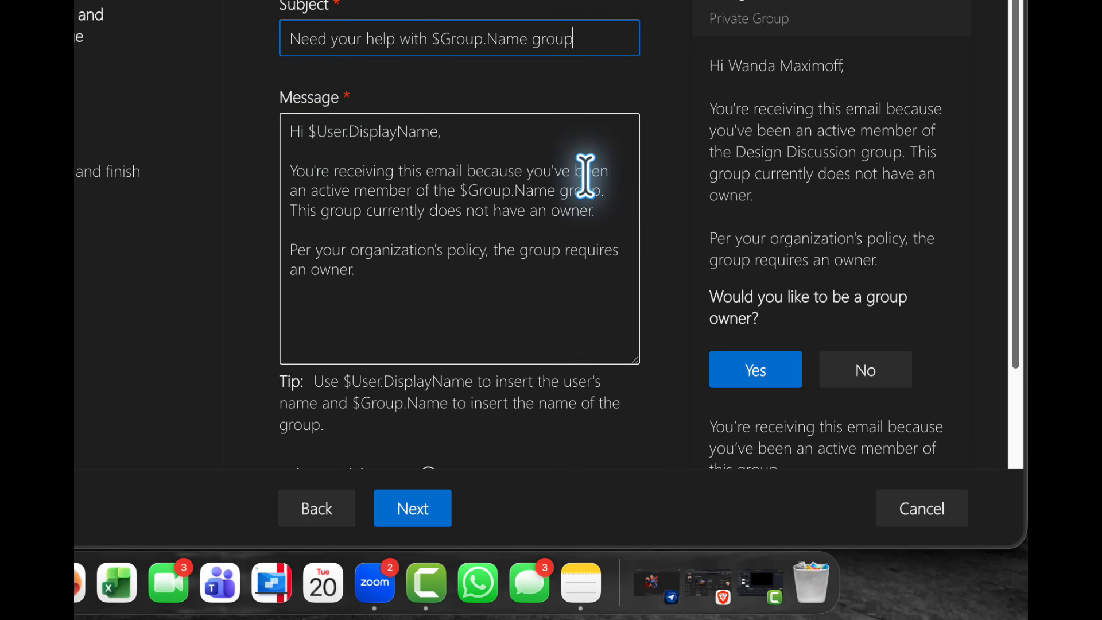
{"action": "left_click", "coordinate": [406, 520]}
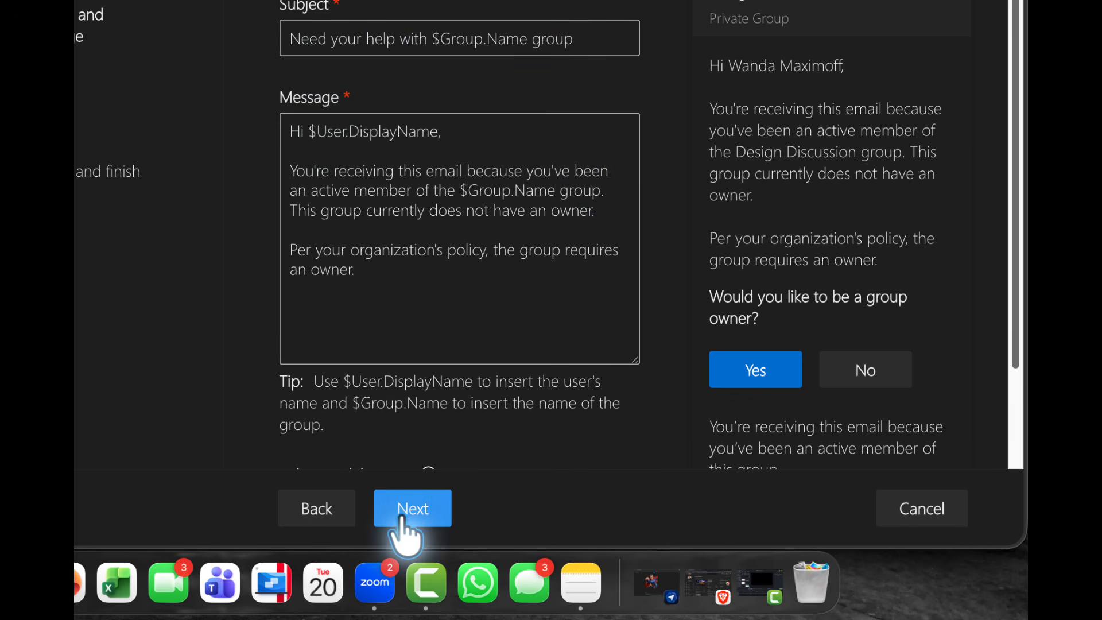
{"action": "left_click", "coordinate": [404, 515]}
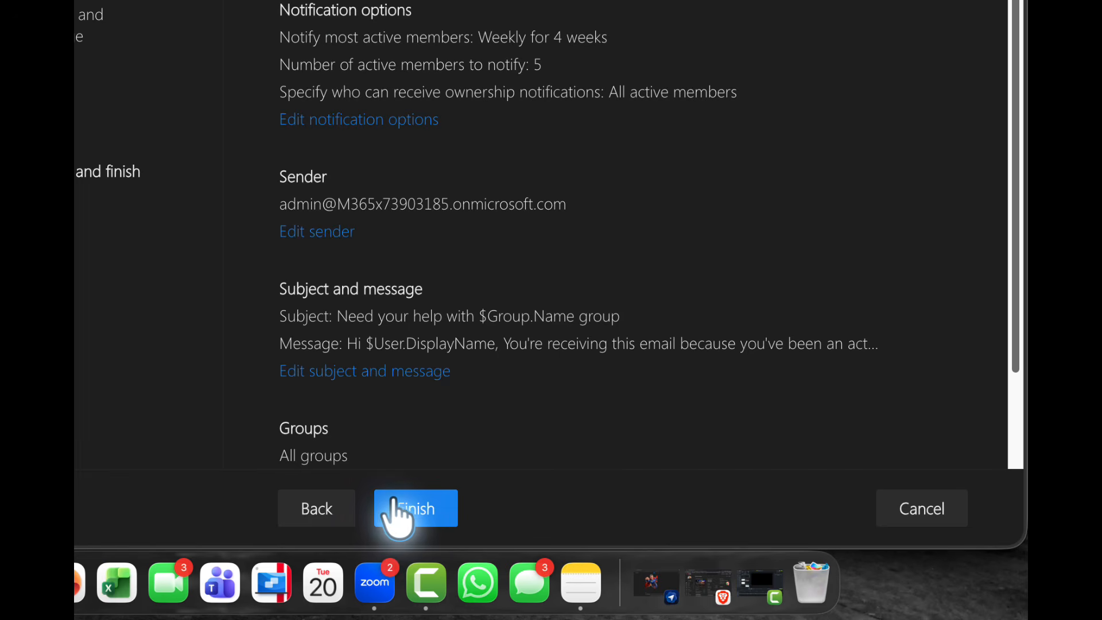
{"action": "left_click", "coordinate": [416, 505]}
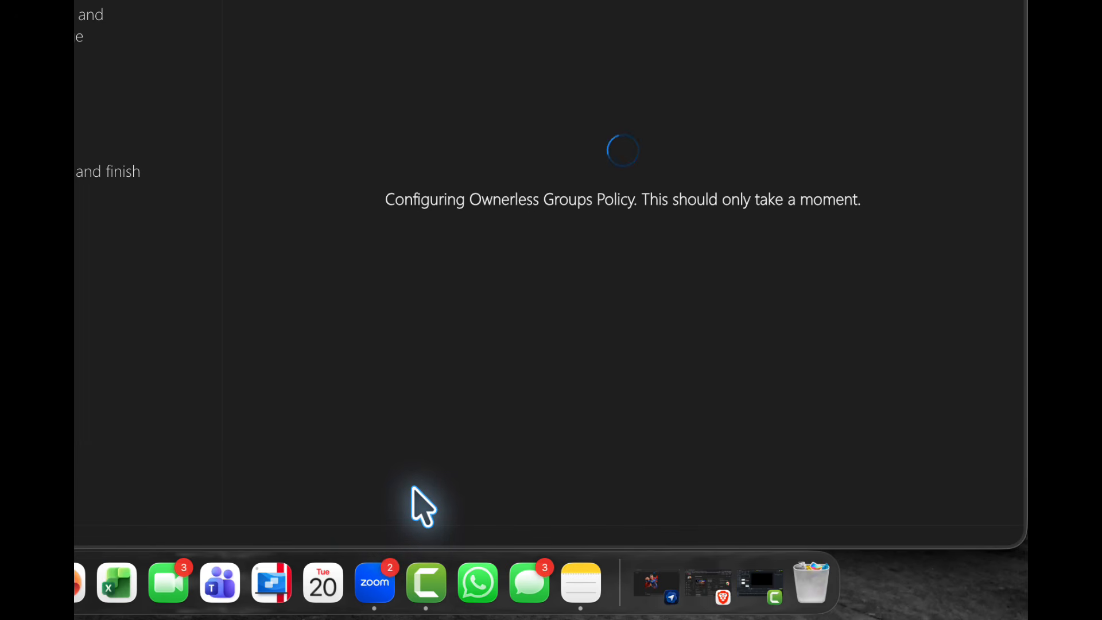